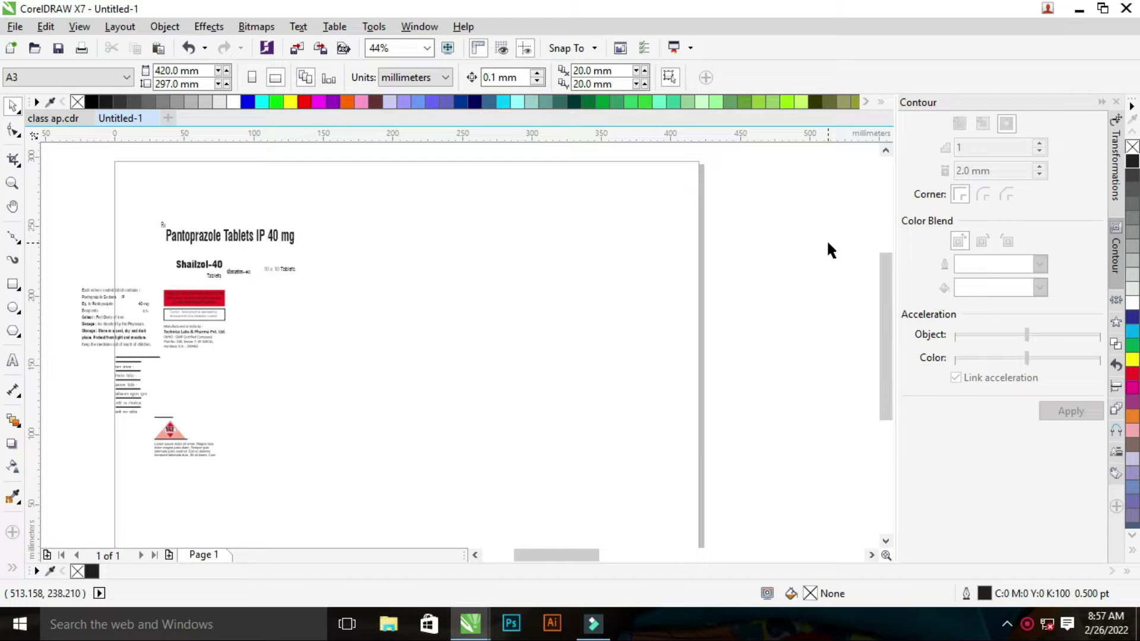
# - Zoom in and out around the Pantoprazole Tablets IP 40 mg label title
pyautogui.press('z')
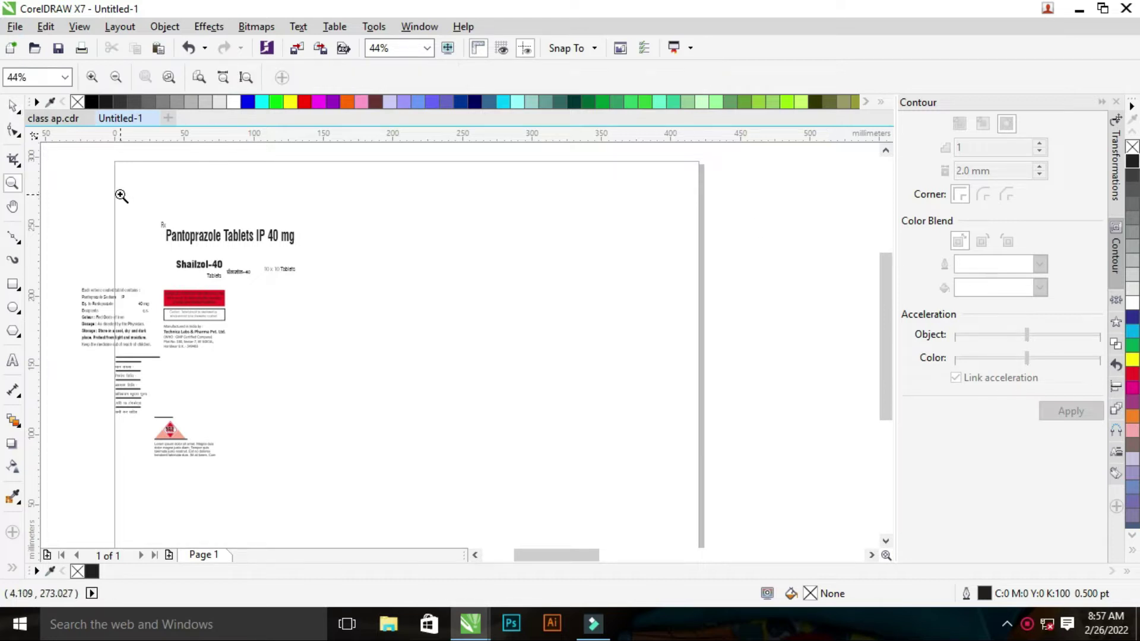
pyautogui.click(126, 195)
pyautogui.press('space')
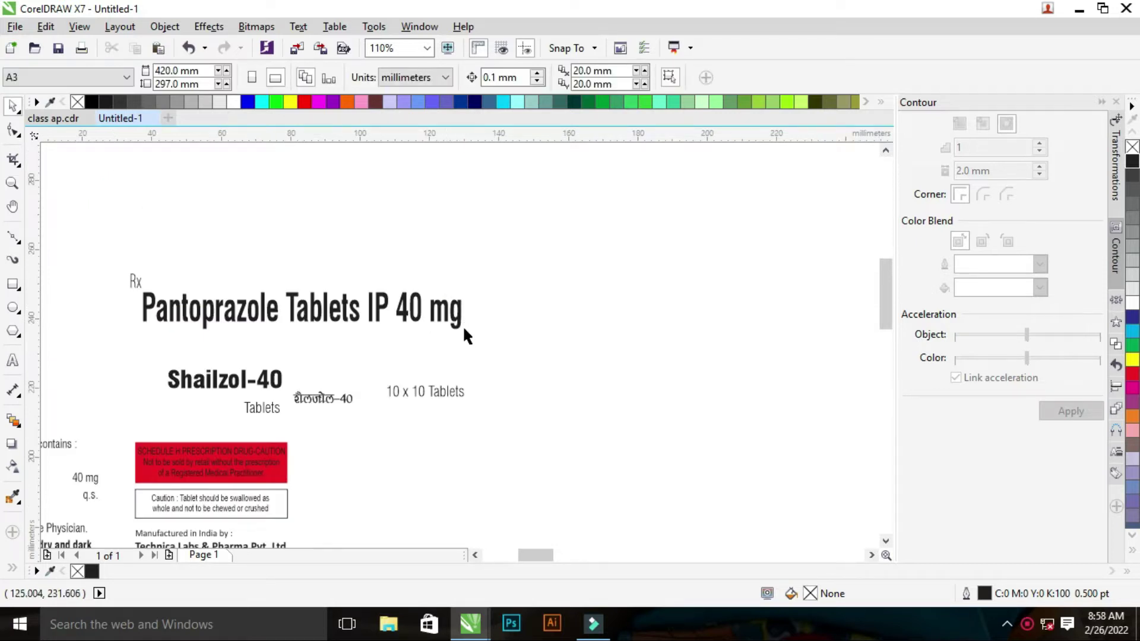
pyautogui.press('z')
pyautogui.rightClick(453, 346)
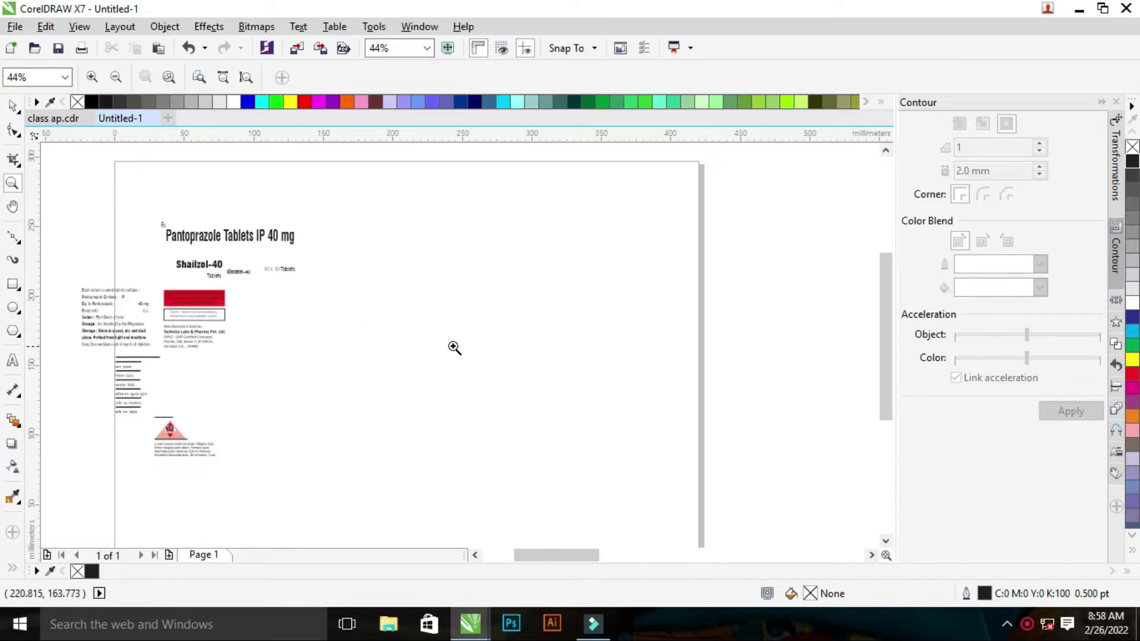
pyautogui.click(475, 327)
pyautogui.press('space')
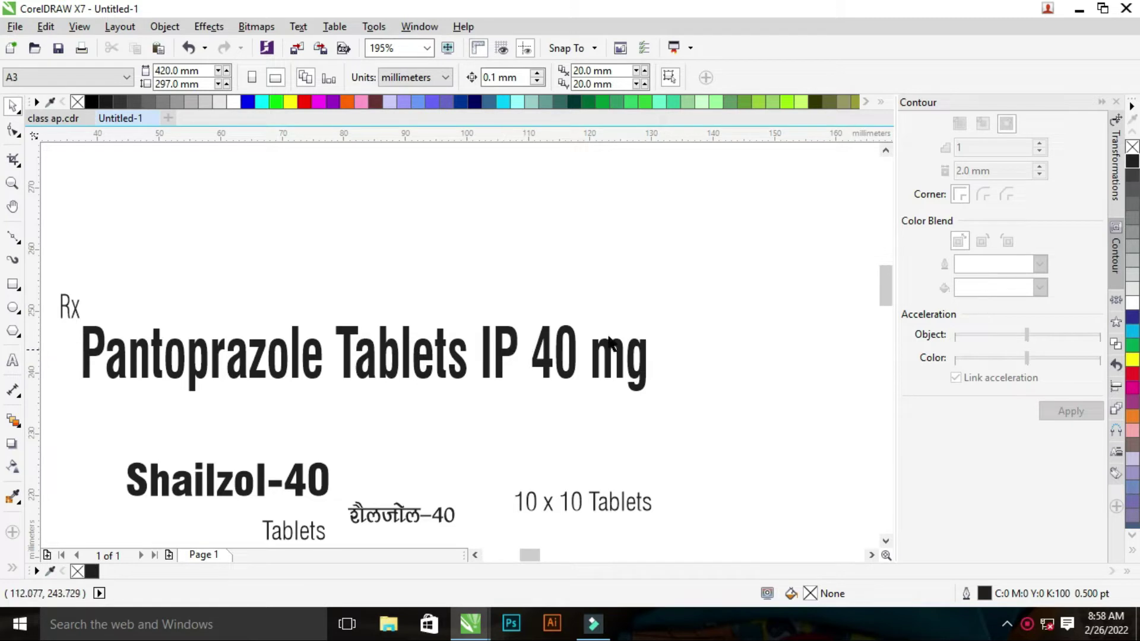
# - Draw a rectangle to the right of the Pantoprazole title and select its width value
pyautogui.press('z')
pyautogui.rightClick(593, 336)
pyautogui.scroll(2, 439, 345)
pyautogui.press('space')
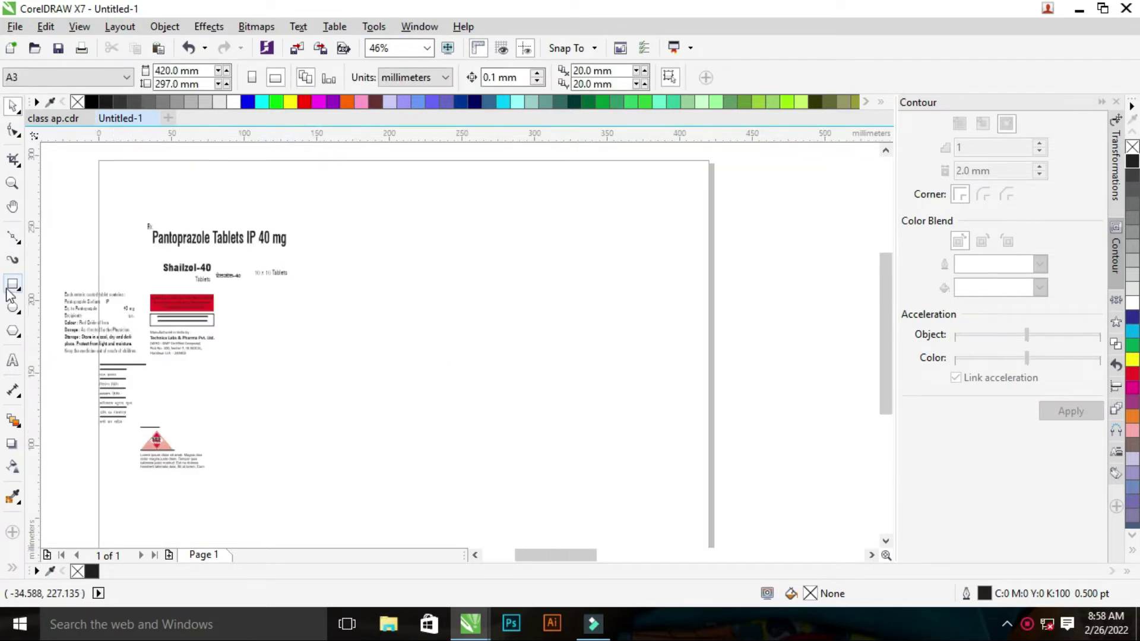
pyautogui.click(12, 284)
pyautogui.moveTo(374, 258); pyautogui.dragTo(478, 304)
pyautogui.doubleClick(166, 70)
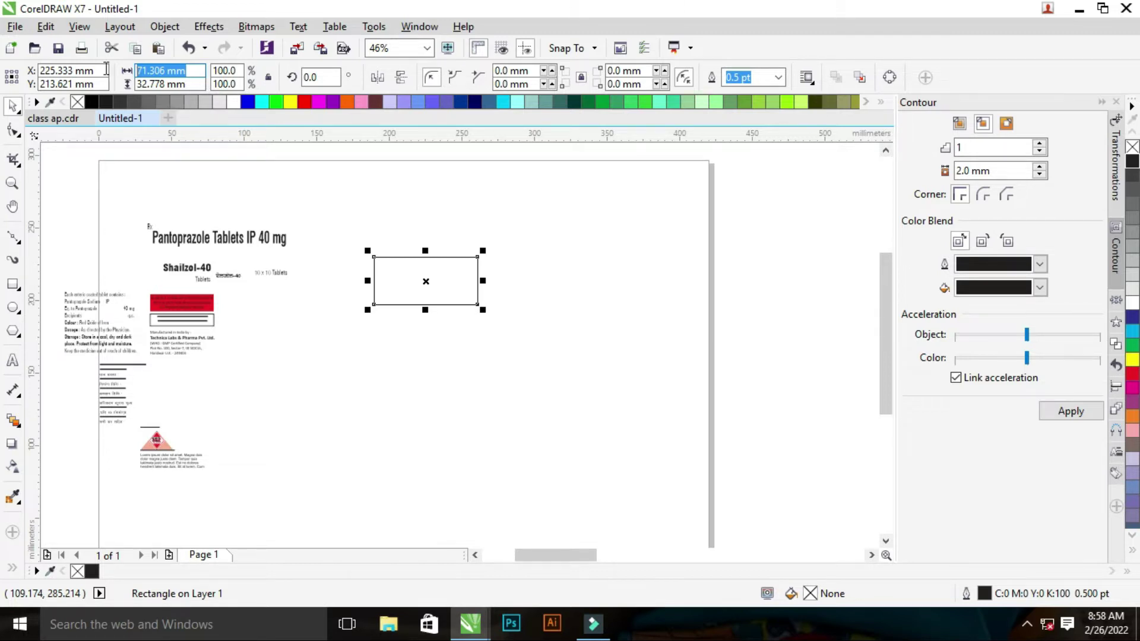
# - Inspect the Shailnac-P carton layout in class ap.cdr, then go back to Untitled-1
pyautogui.click(52, 118)
pyautogui.press('F2')
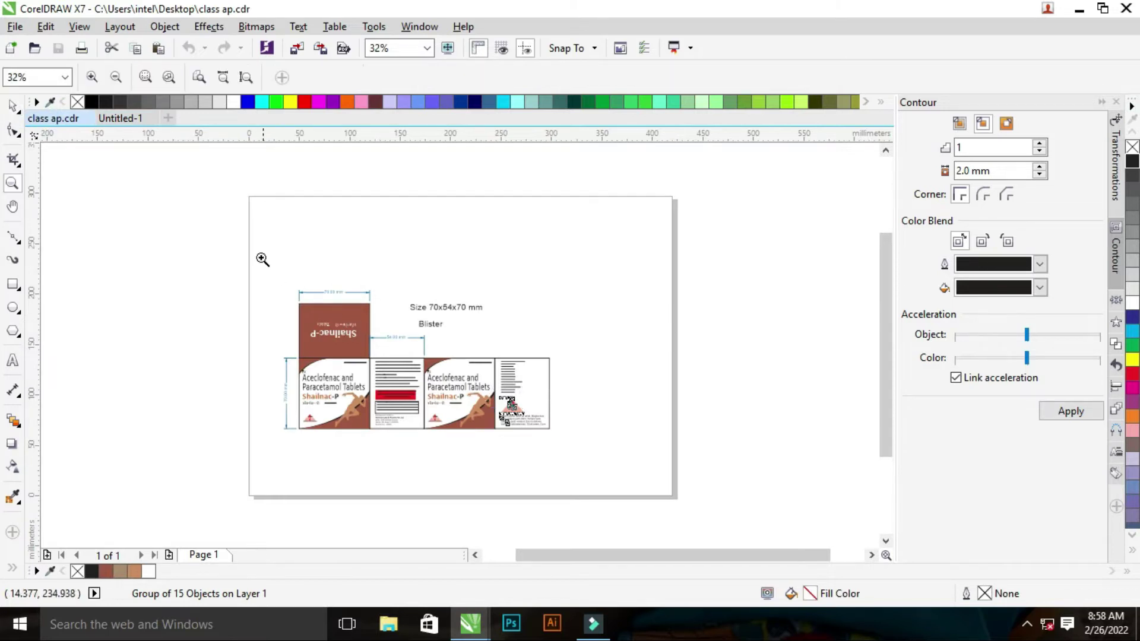
pyautogui.moveTo(254, 257); pyautogui.dragTo(617, 474)
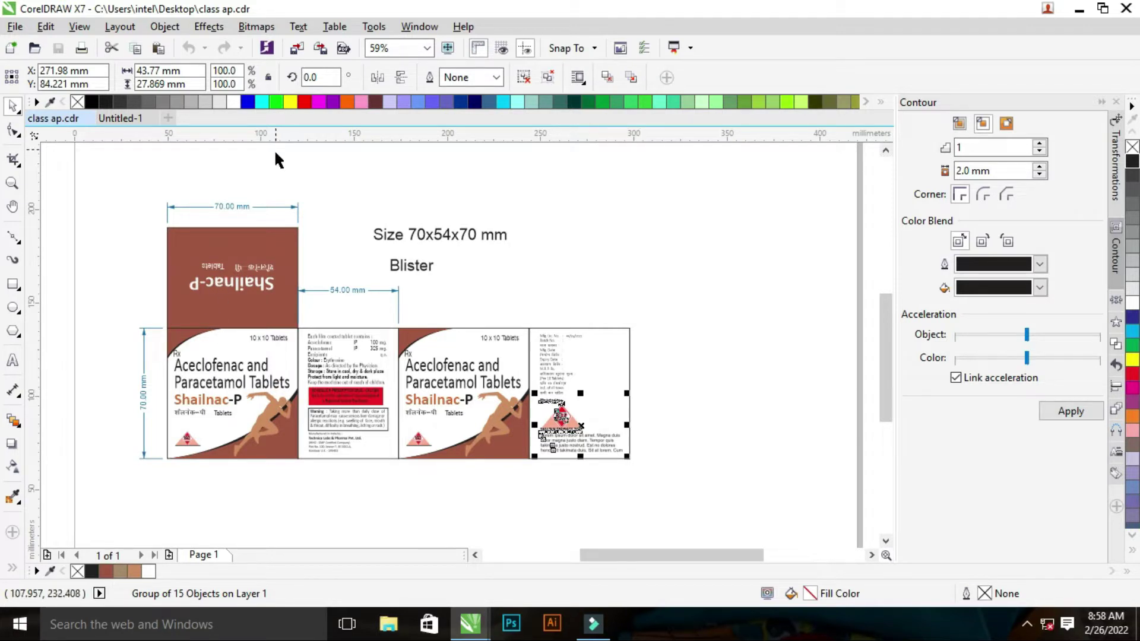
pyautogui.click(119, 118)
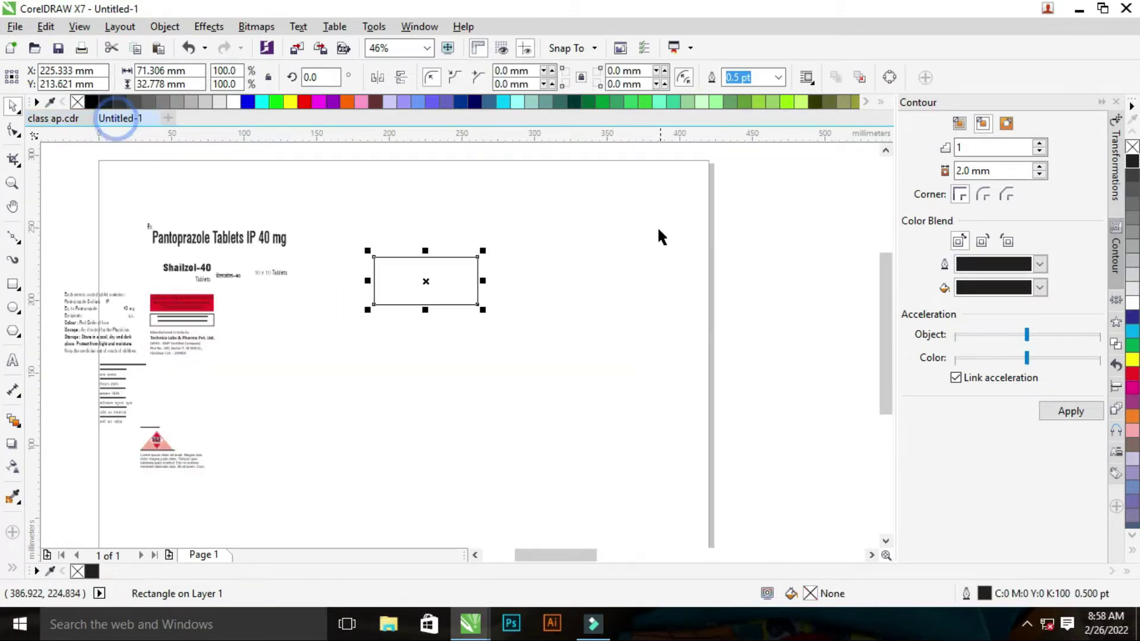
# - Resize the rectangle to 115 mm wide and 55 mm tall
pyautogui.scroll(-2, 542, 339)
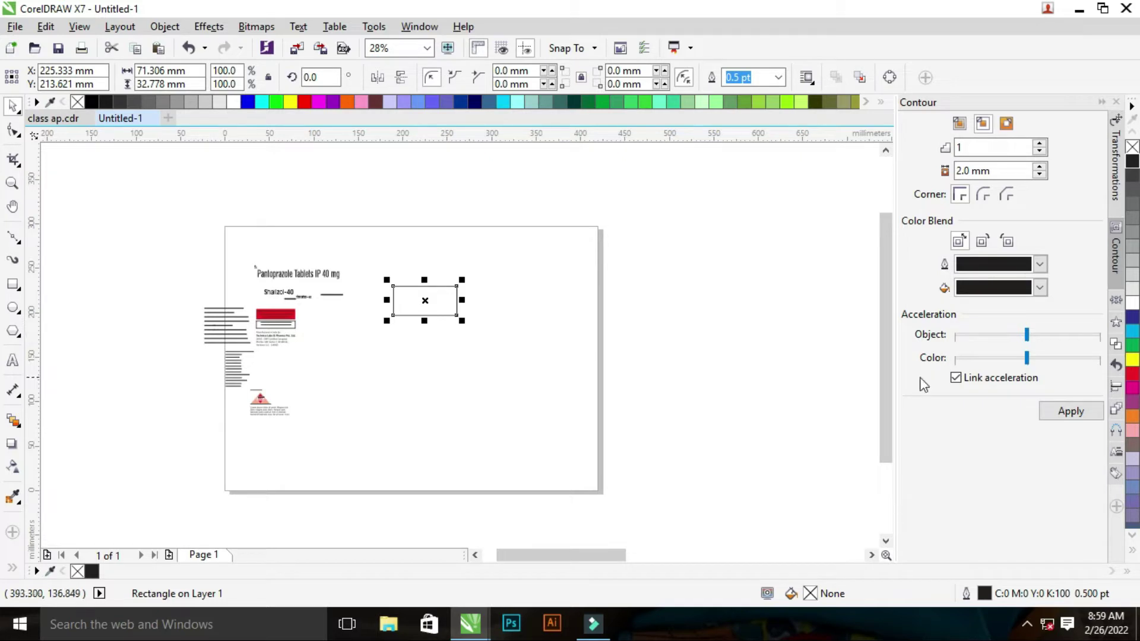
pyautogui.press('z')
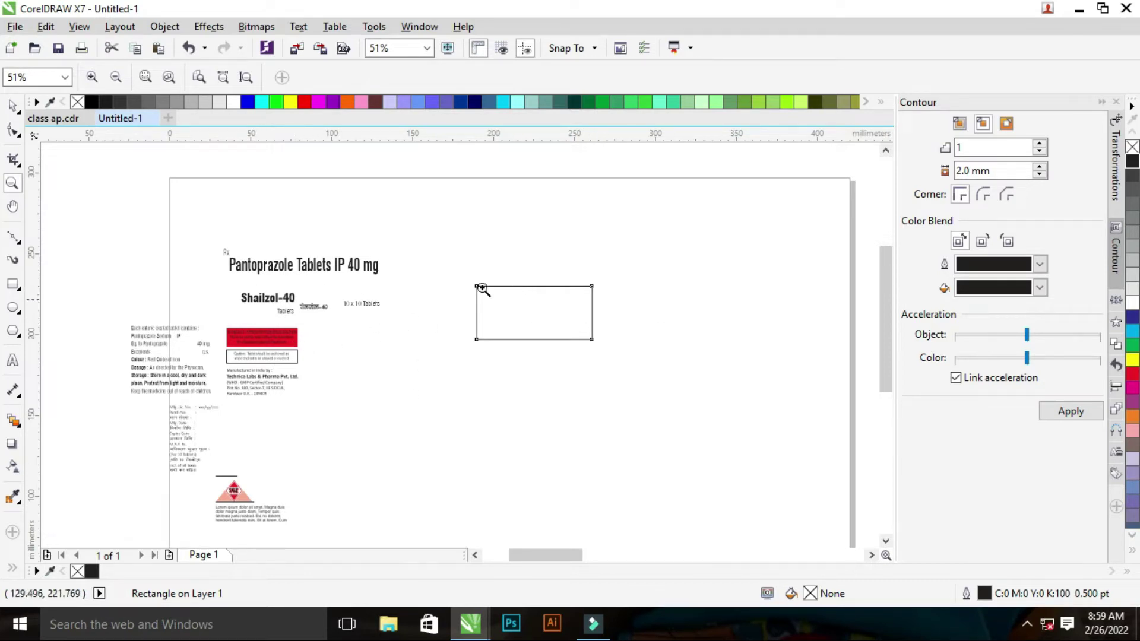
pyautogui.press('space')
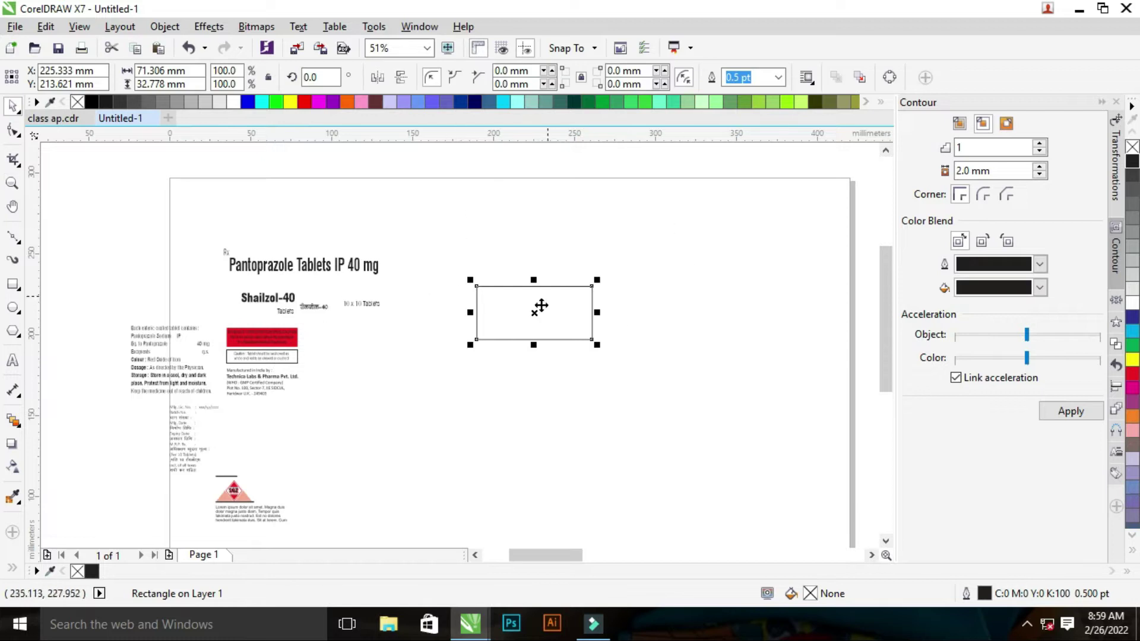
pyautogui.doubleClick(192, 72)
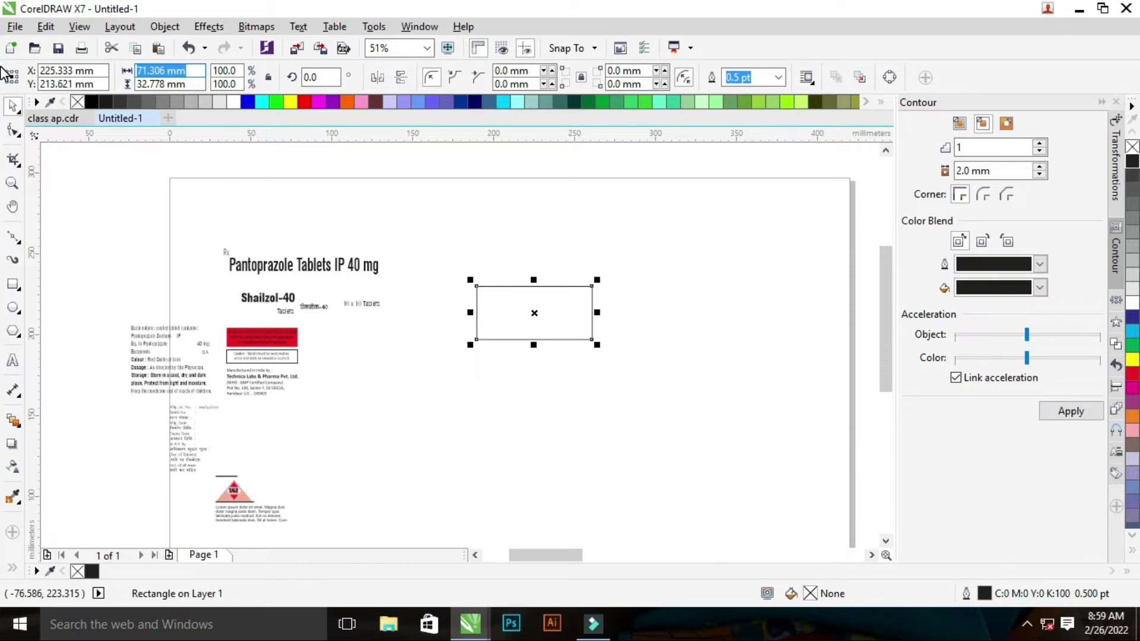
pyautogui.write('1')
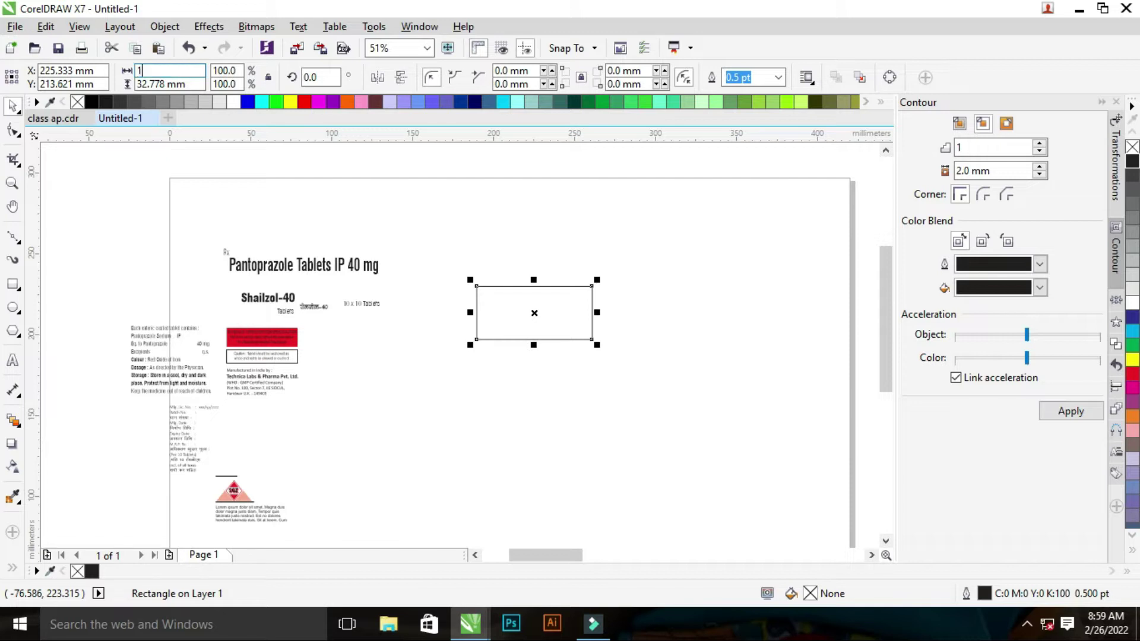
pyautogui.write('15')
pyautogui.press('Tab')
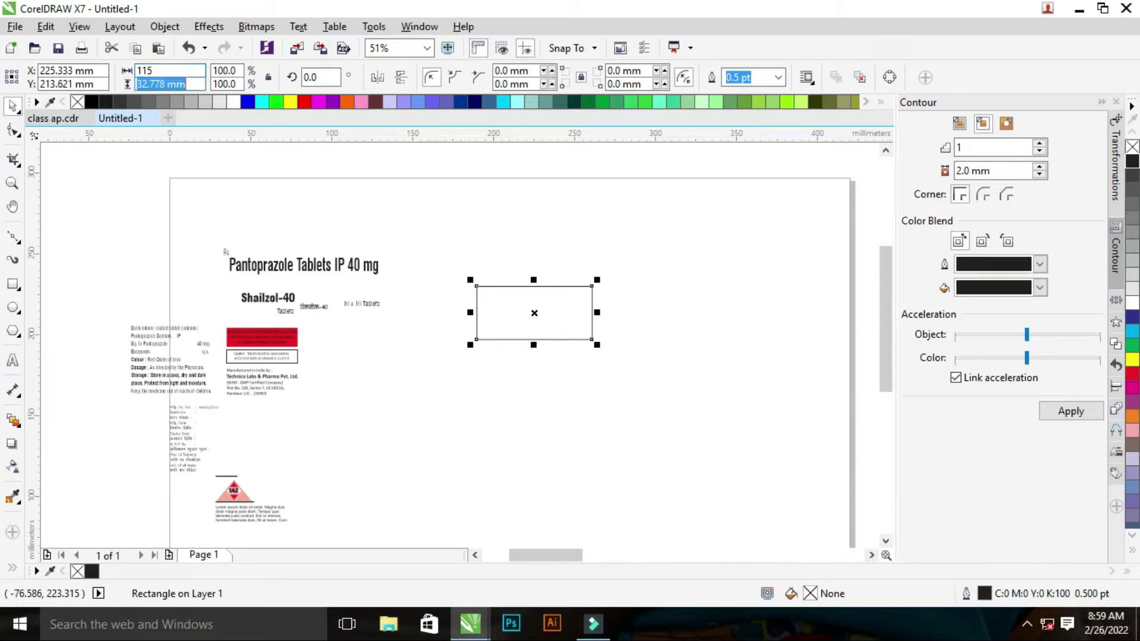
pyautogui.write('55')
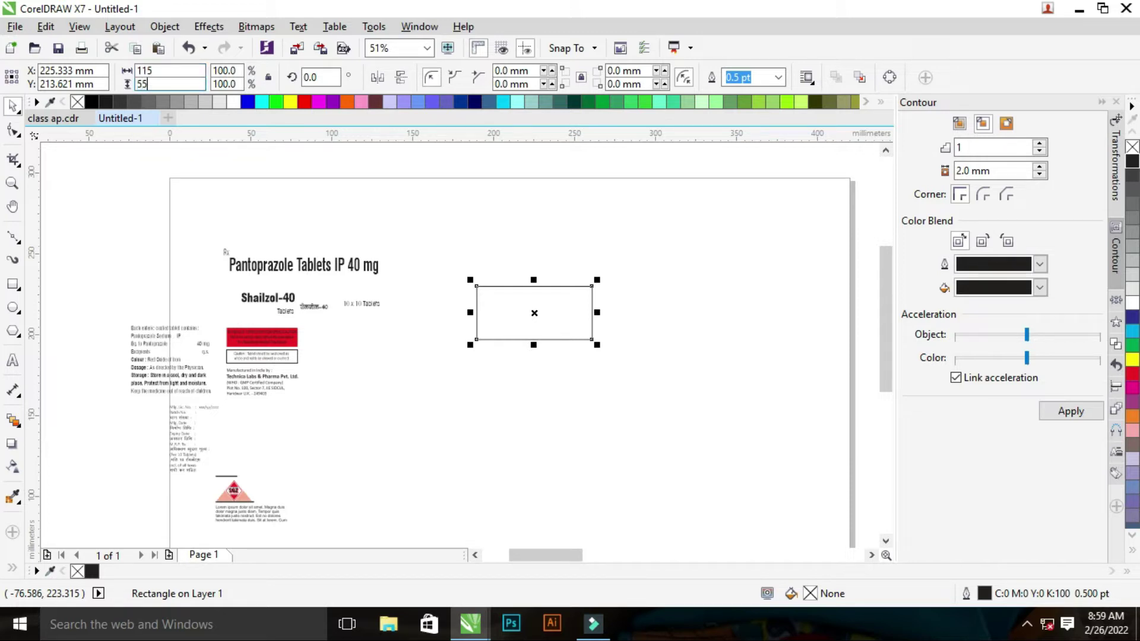
pyautogui.press('Return')
# - Reselect the resized rectangle and zoom in around it
pyautogui.click(537, 415)
pyautogui.click(543, 318)
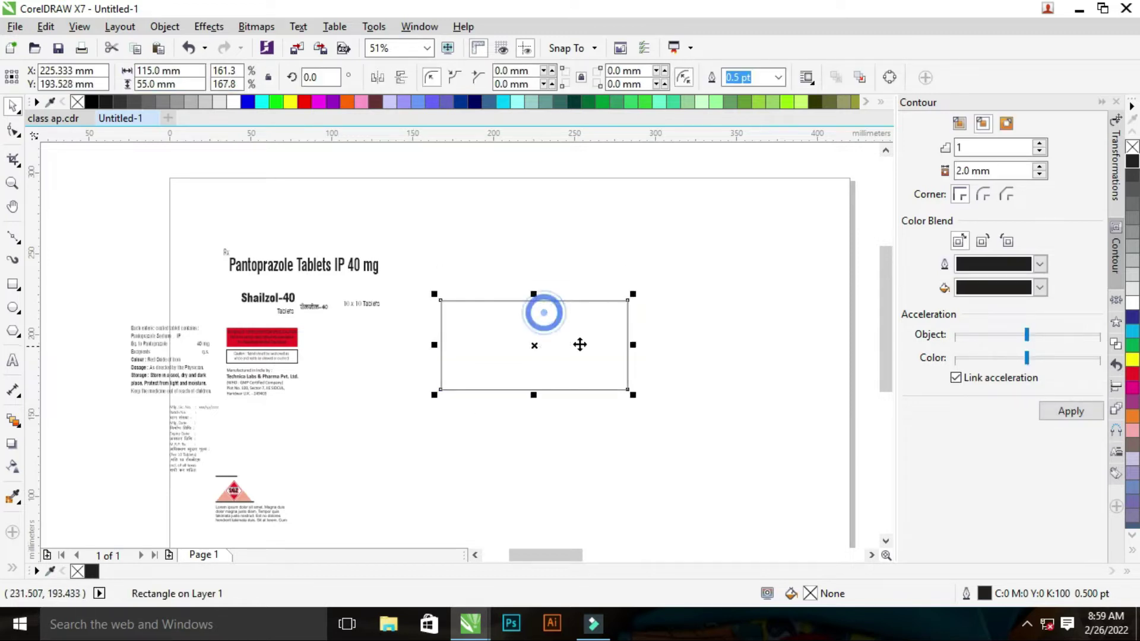
pyautogui.press('z')
pyautogui.scroll(-2, 474, 287)
pyautogui.moveTo(151, 233); pyautogui.dragTo(673, 432)
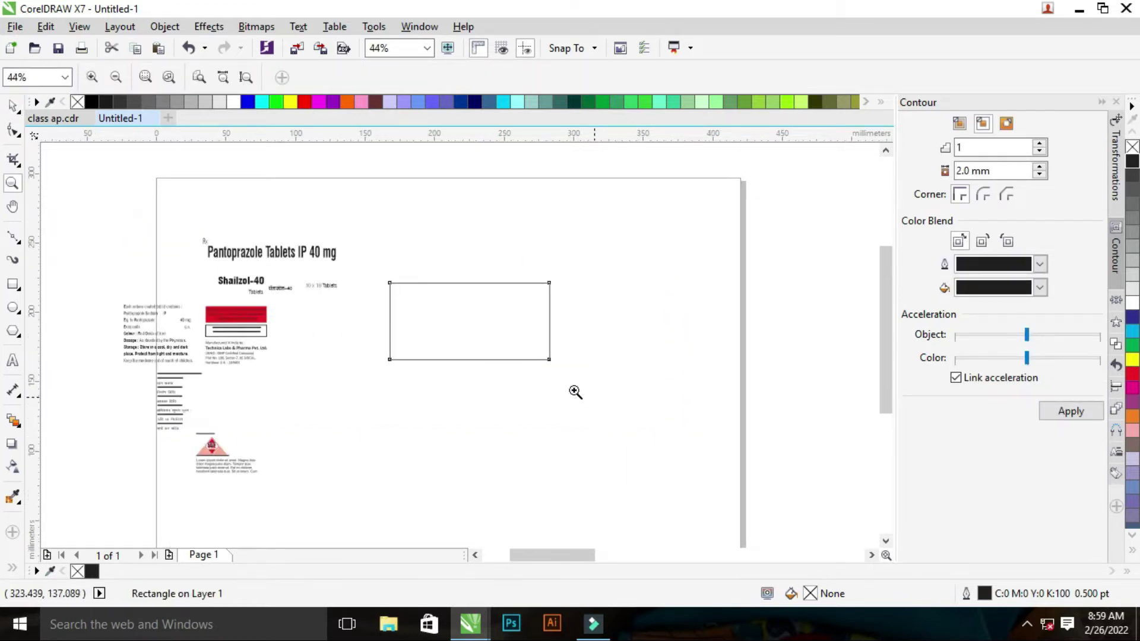
pyautogui.press('space')
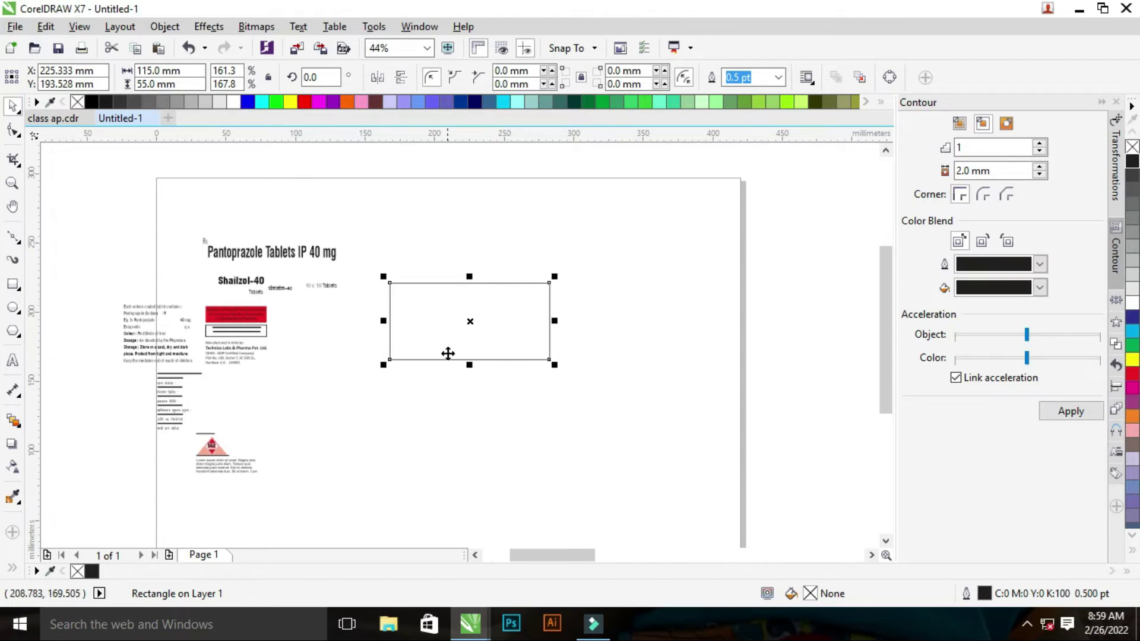
pyautogui.press('z')
pyautogui.rightClick(631, 359)
pyautogui.moveTo(149, 259); pyautogui.dragTo(630, 359)
pyautogui.press('space')
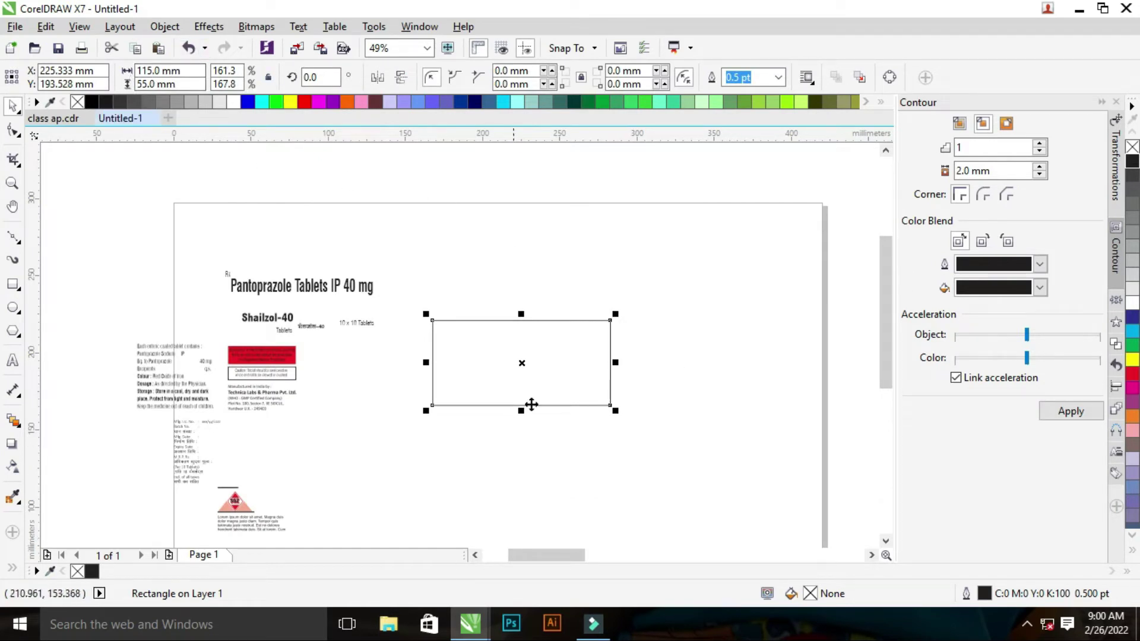
pyautogui.press('z')
pyautogui.rightClick(582, 356)
pyautogui.moveTo(144, 237)
pyautogui.mouseDown()
pyautogui.moveTo(662, 422)
pyautogui.moveTo(683, 418)
pyautogui.mouseUp()
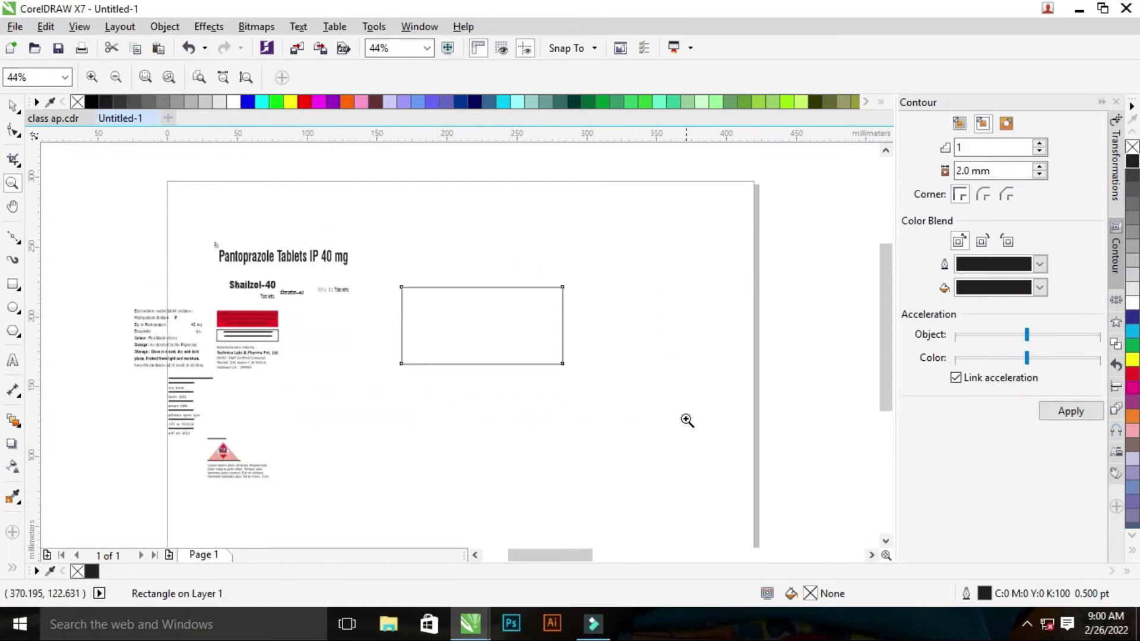
pyautogui.moveTo(180, 225); pyautogui.dragTo(665, 390)
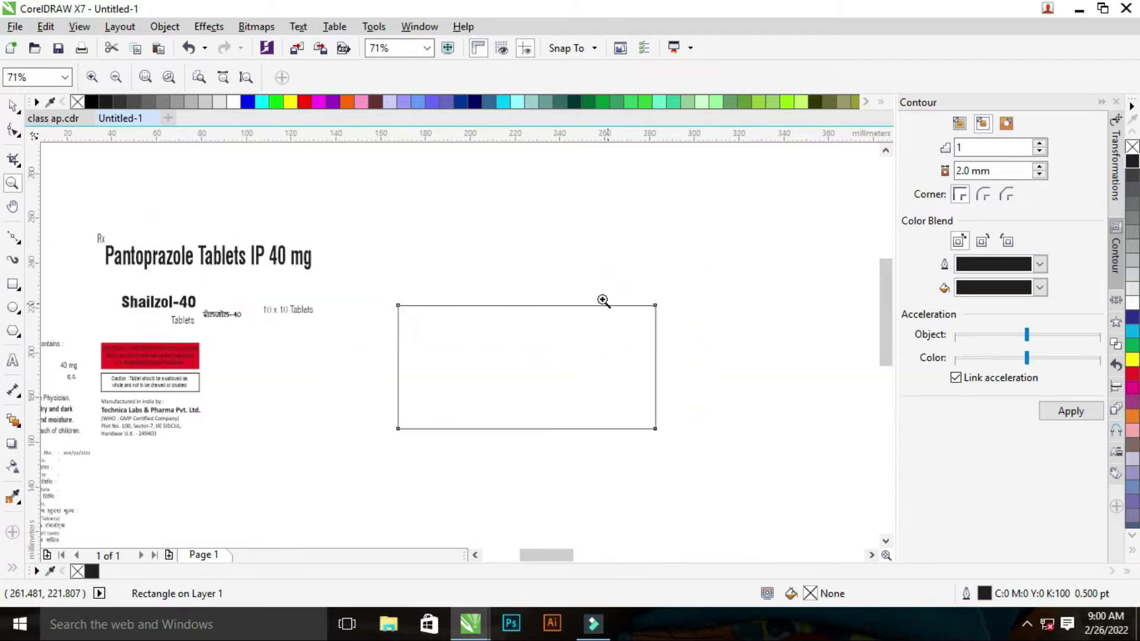
pyautogui.press('space')
pyautogui.click(573, 262)
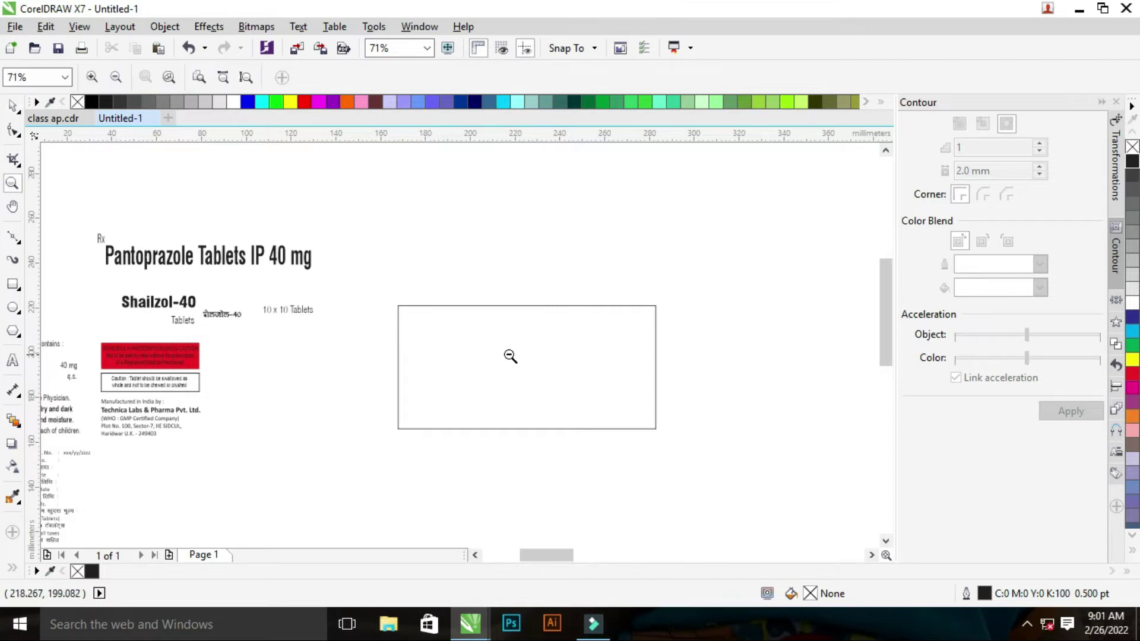
# - Move the Rx and Pantoprazole title into the rectangle, group them, and centre horizontally
pyautogui.scroll(1, 509, 356)
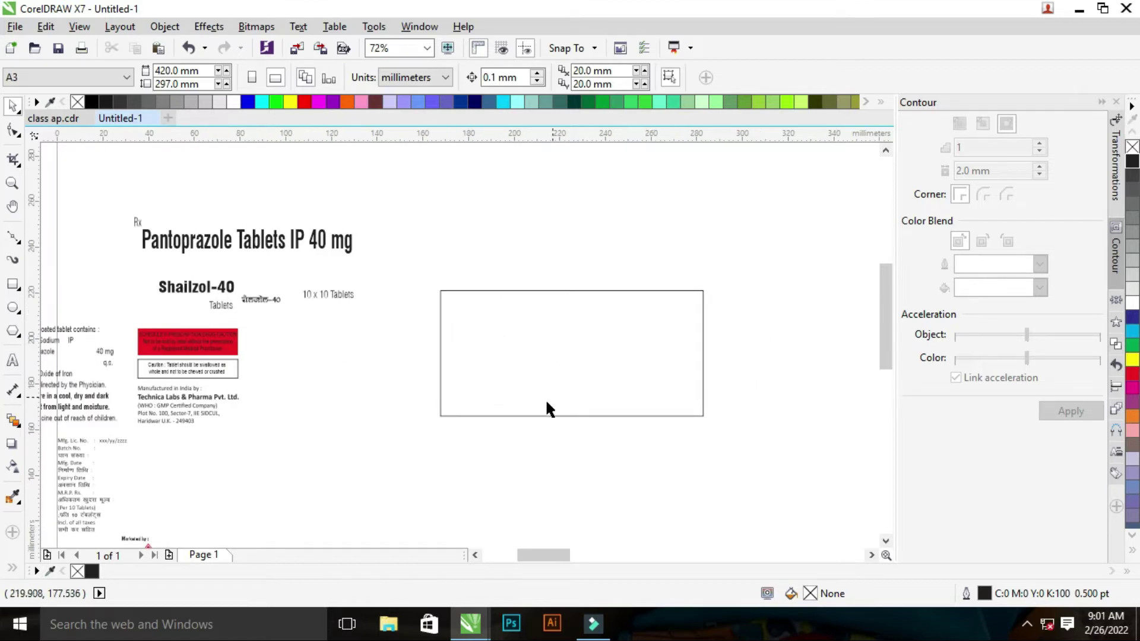
pyautogui.moveTo(97, 185); pyautogui.dragTo(493, 263)
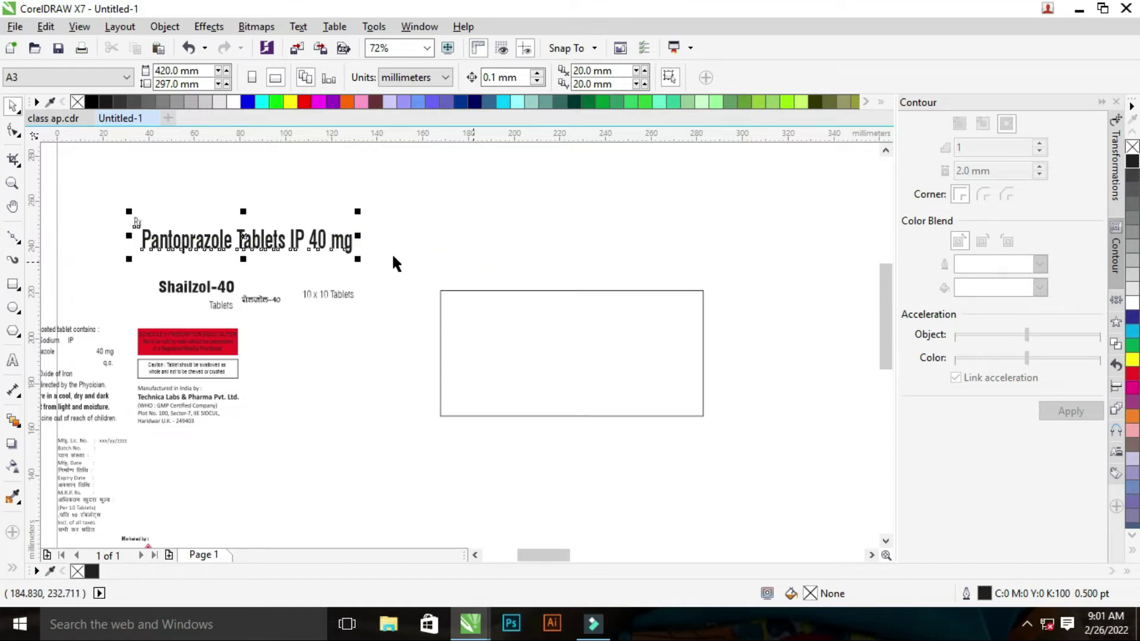
pyautogui.moveTo(263, 238); pyautogui.dragTo(583, 327)
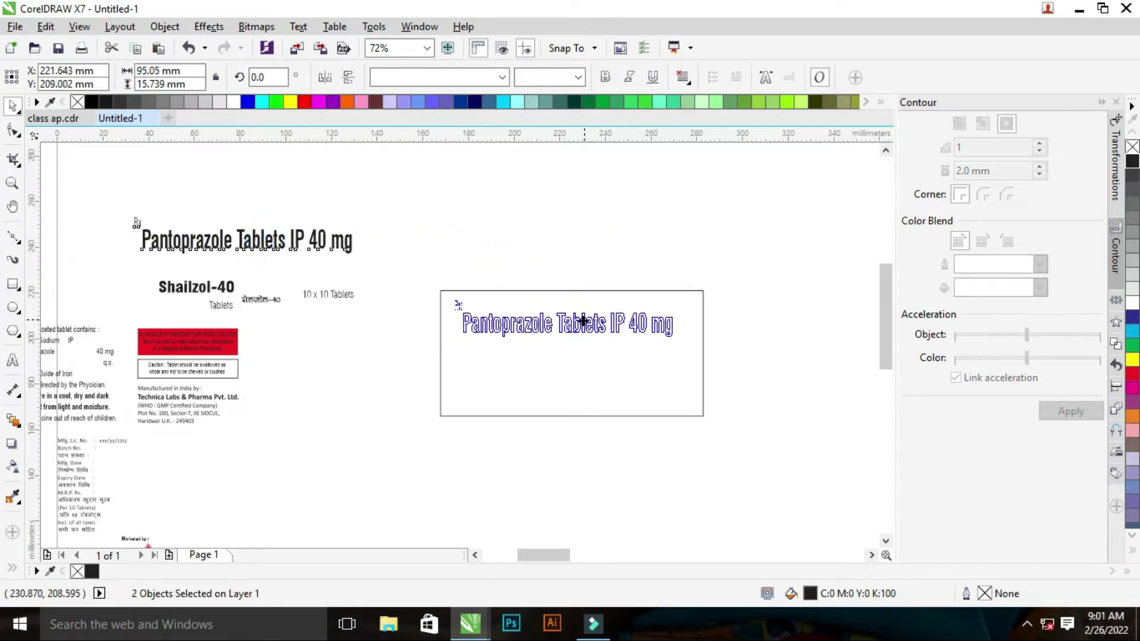
pyautogui.hotkey('ctrl', 'g')
pyautogui.keyDown('shift'); pyautogui.click(573, 393); pyautogui.keyUp('shift')
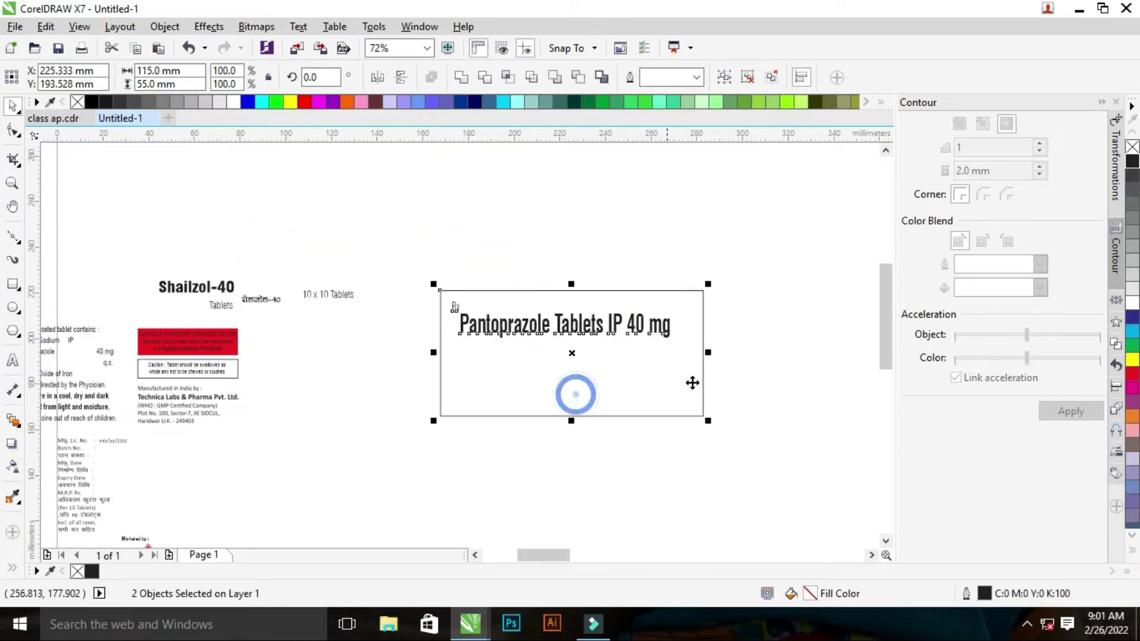
pyautogui.press('c')
# - Zoom in to check the title placement and reselect the Pantoprazole title group
pyautogui.press('z')
pyautogui.moveTo(431, 286); pyautogui.dragTo(804, 453)
pyautogui.press('space')
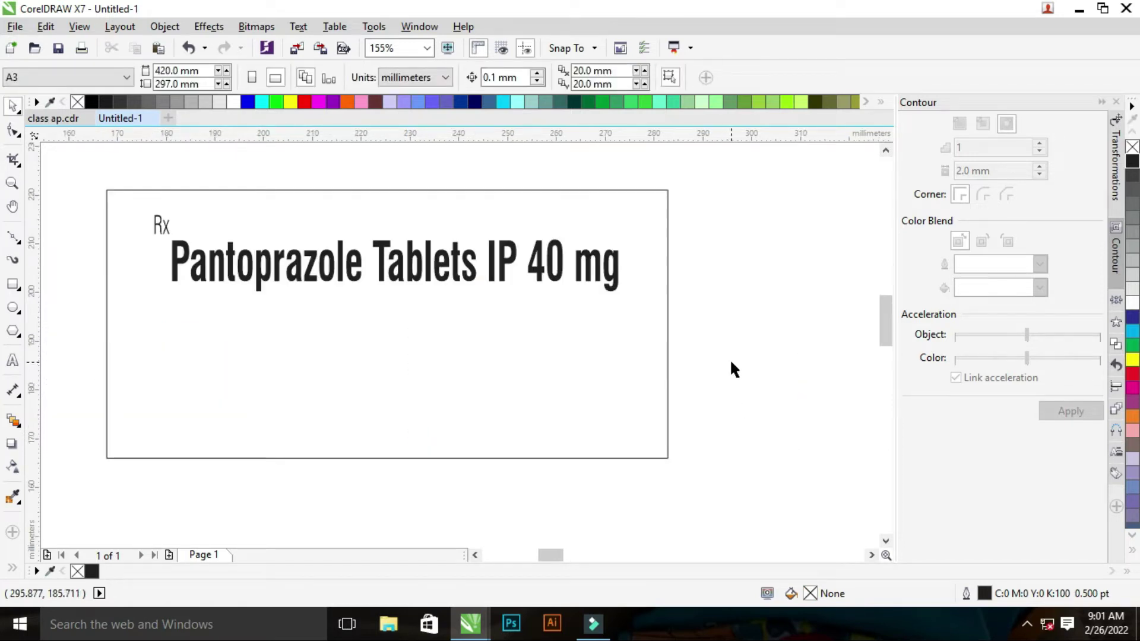
pyautogui.scroll(-3, 729, 358)
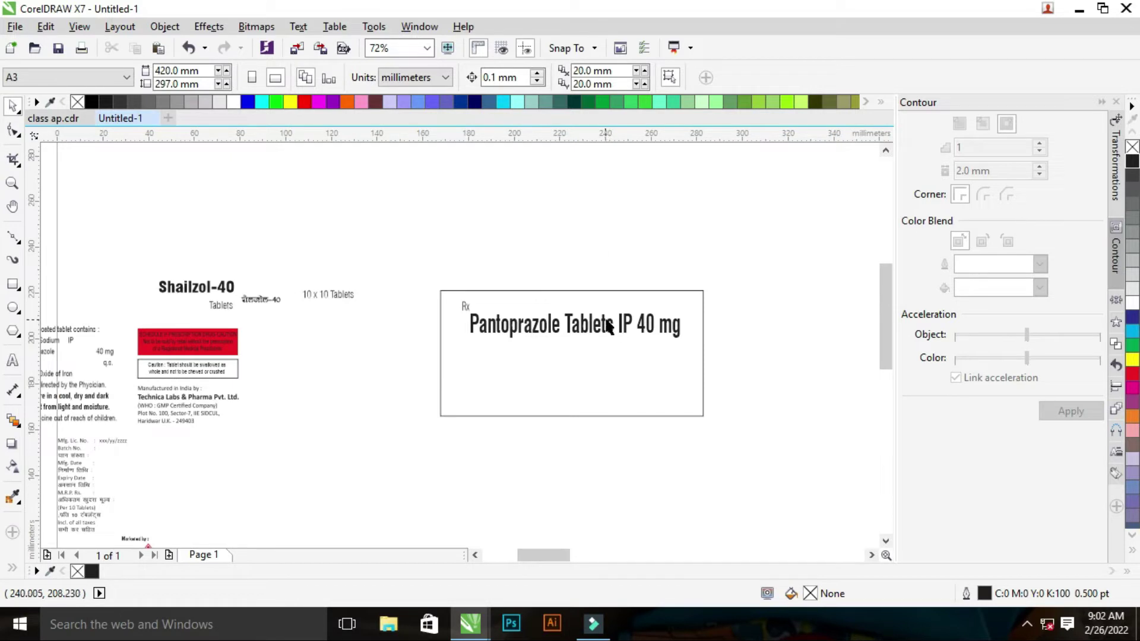
pyautogui.moveTo(383, 269)
pyautogui.mouseDown()
pyautogui.moveTo(744, 333)
pyautogui.moveTo(744, 343)
pyautogui.mouseUp()
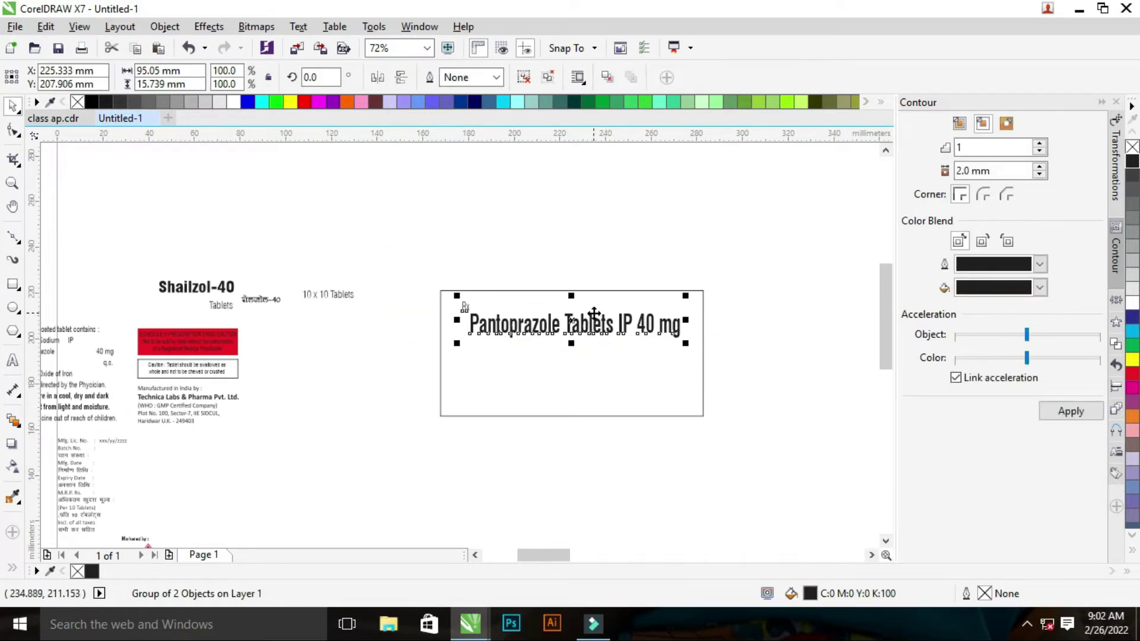
pyautogui.click(522, 213)
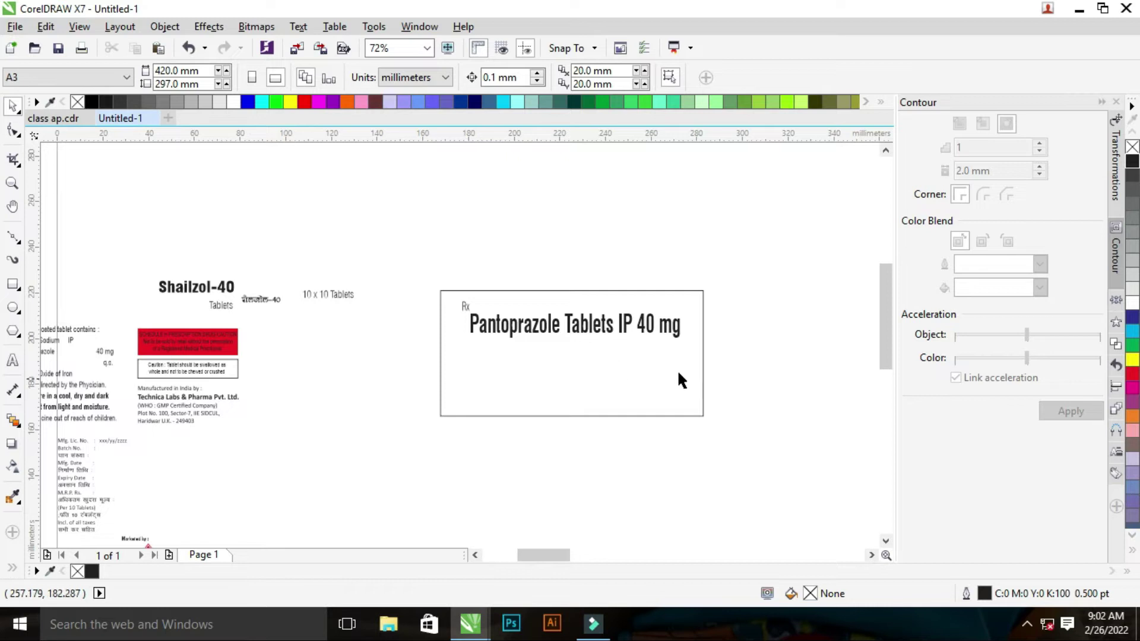
pyautogui.click(522, 323)
pyautogui.moveTo(579, 326); pyautogui.dragTo(560, 231)
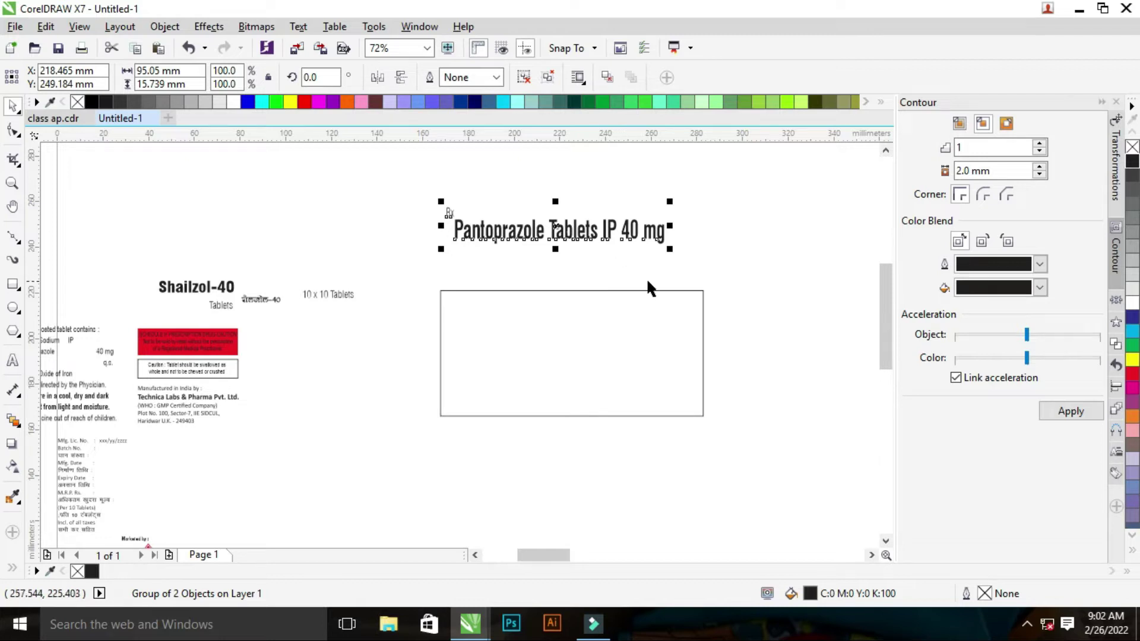
pyautogui.press('z')
pyautogui.scroll(-2, 680, 343)
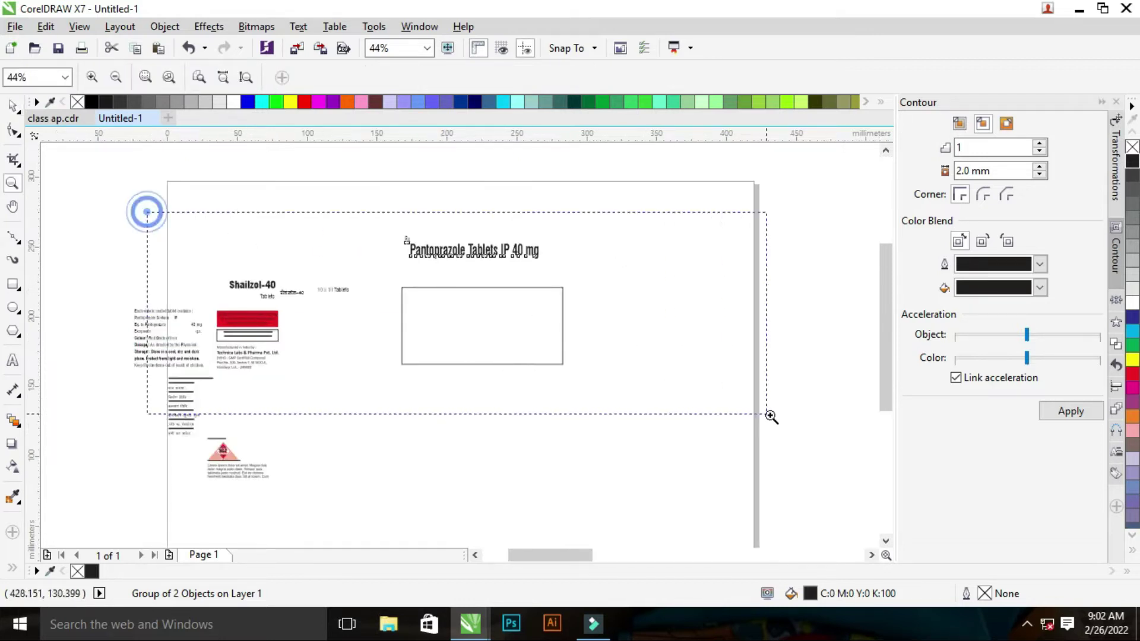
pyautogui.moveTo(148, 208); pyautogui.dragTo(771, 415)
pyautogui.press('space')
pyautogui.click(684, 363)
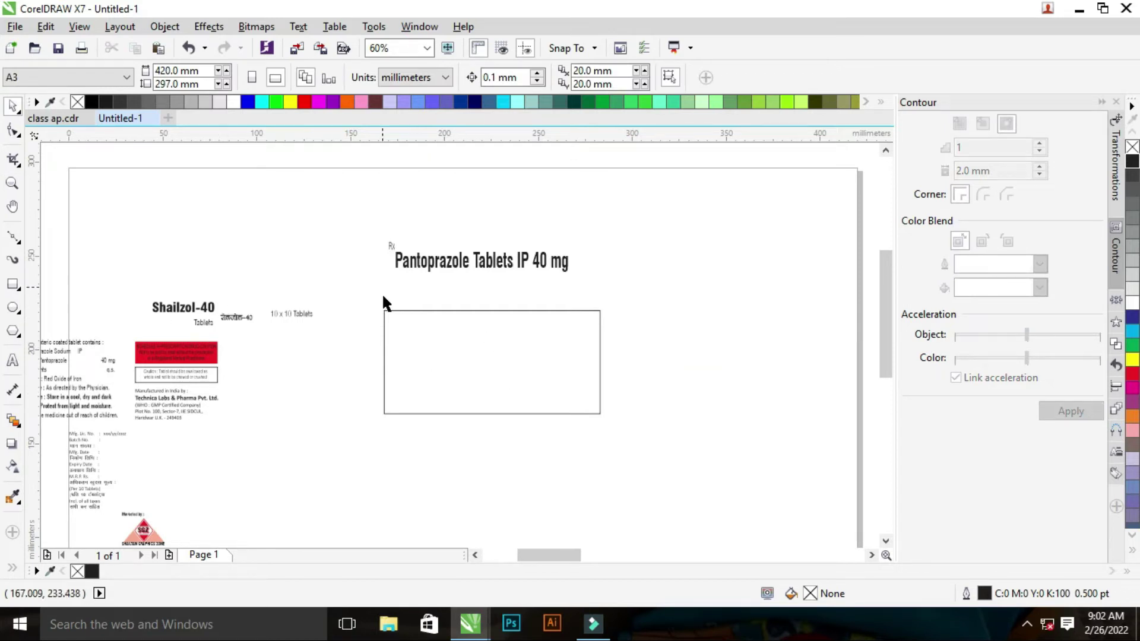
pyautogui.click(565, 257)
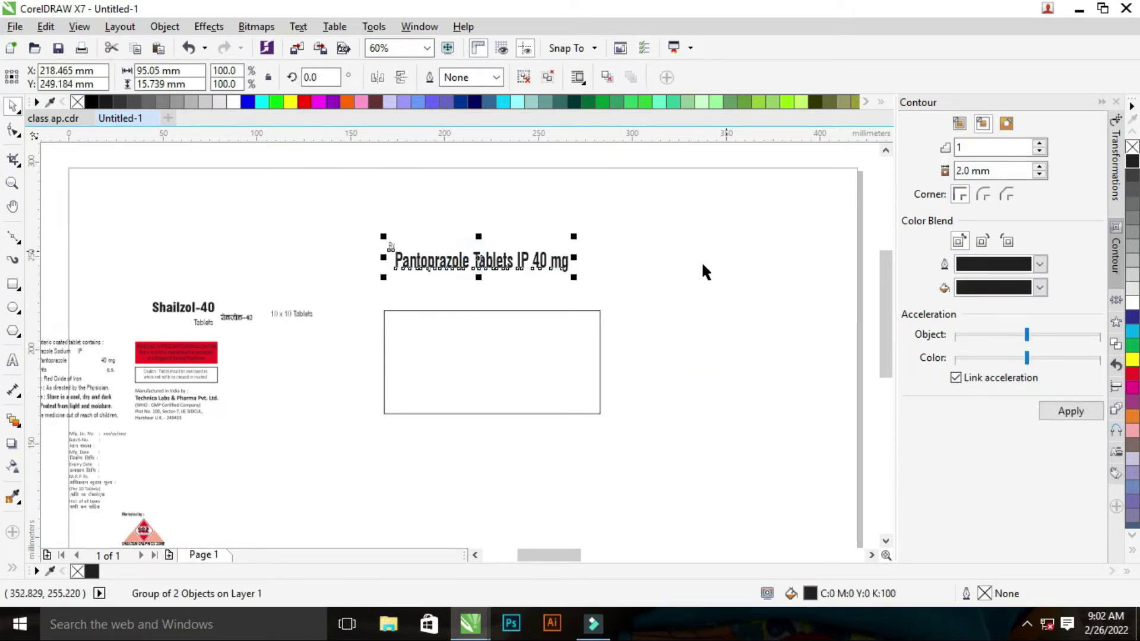
pyautogui.press('z')
pyautogui.moveTo(72, 268); pyautogui.dragTo(402, 389)
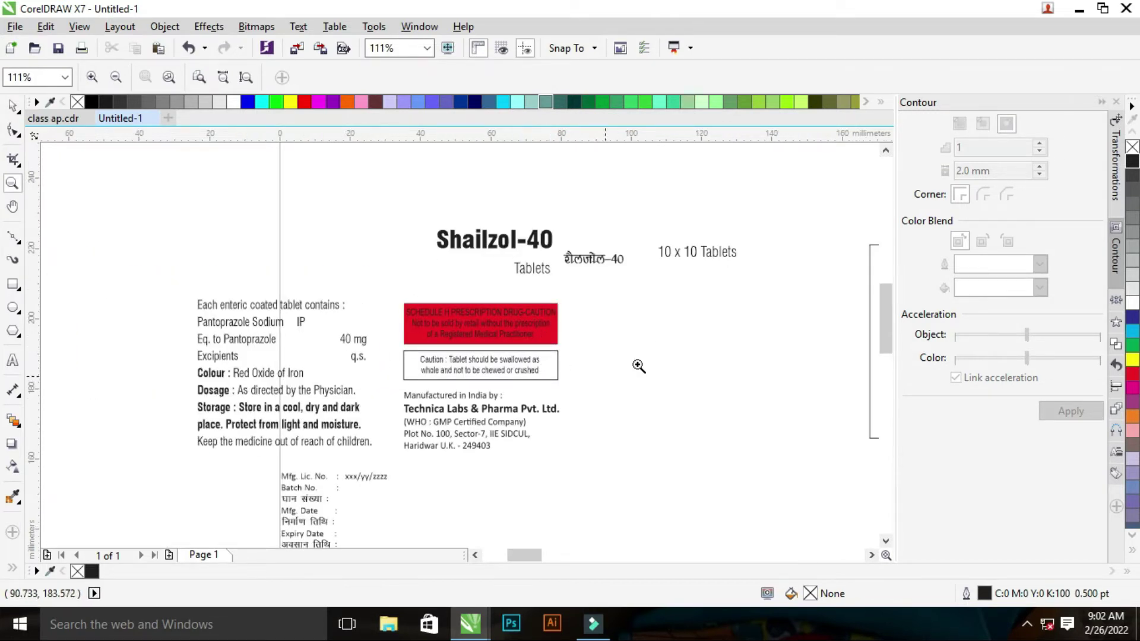
pyautogui.rightClick(525, 322)
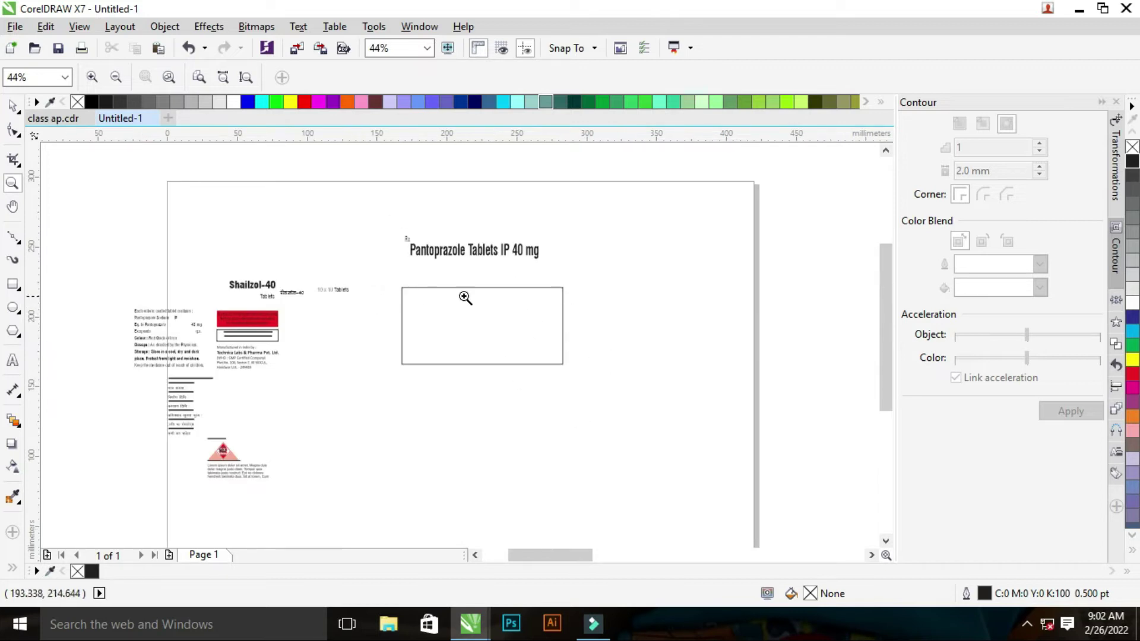
pyautogui.rightClick(566, 332)
pyautogui.moveTo(252, 252); pyautogui.dragTo(617, 374)
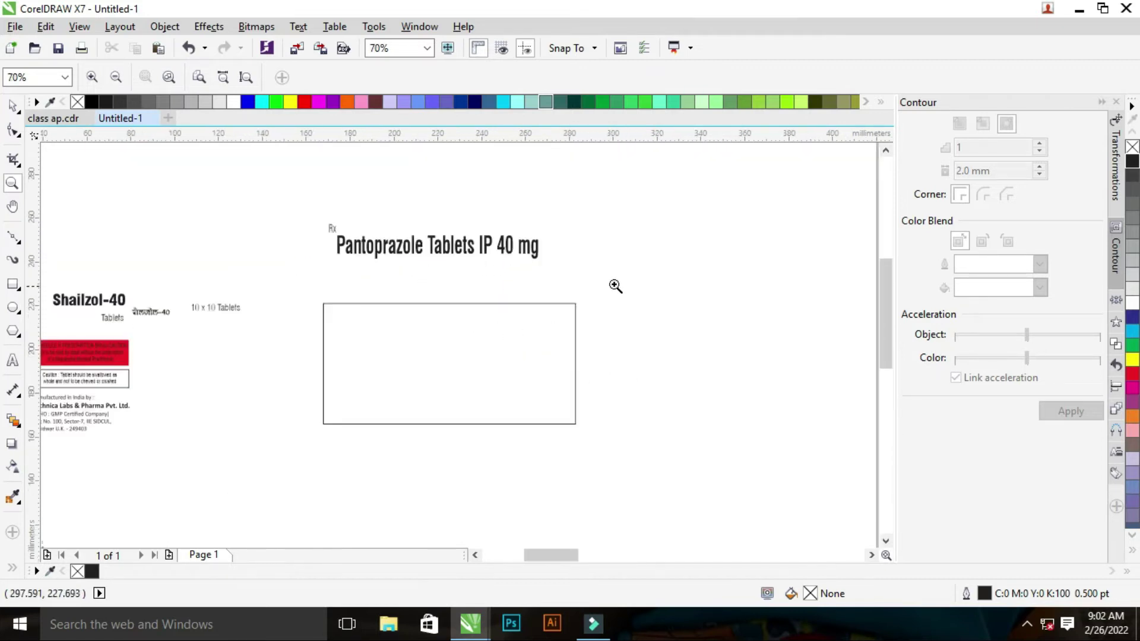
pyautogui.press('space')
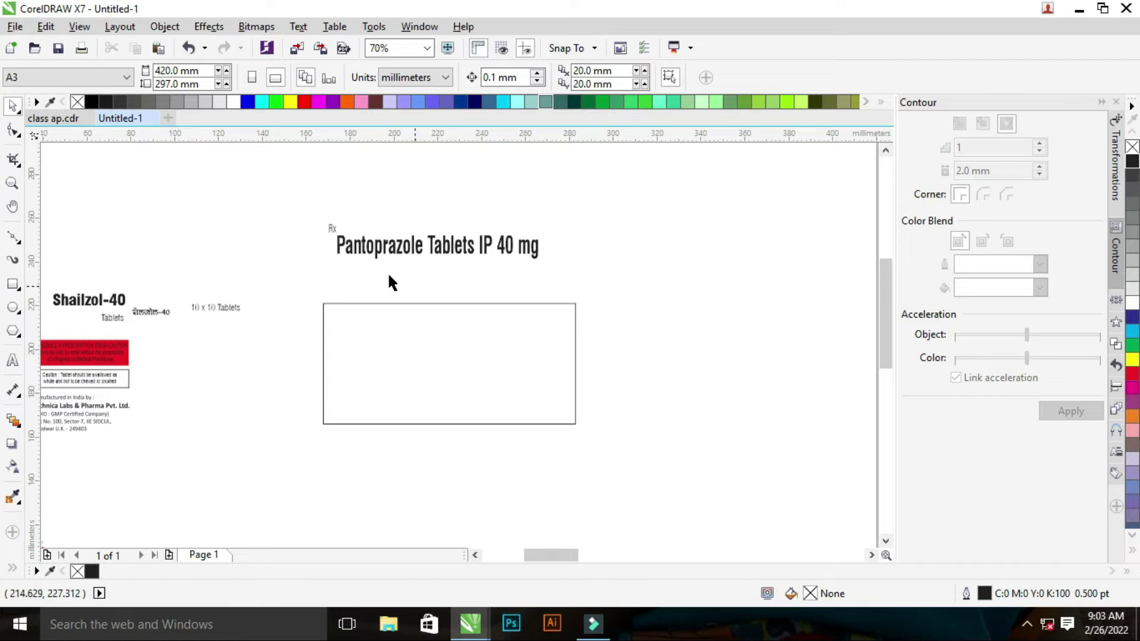
# - Zoom around the caution boxes, Shailzol-40 label panel and title to inspect the layout
pyautogui.moveTo(276, 192); pyautogui.dragTo(327, 228)
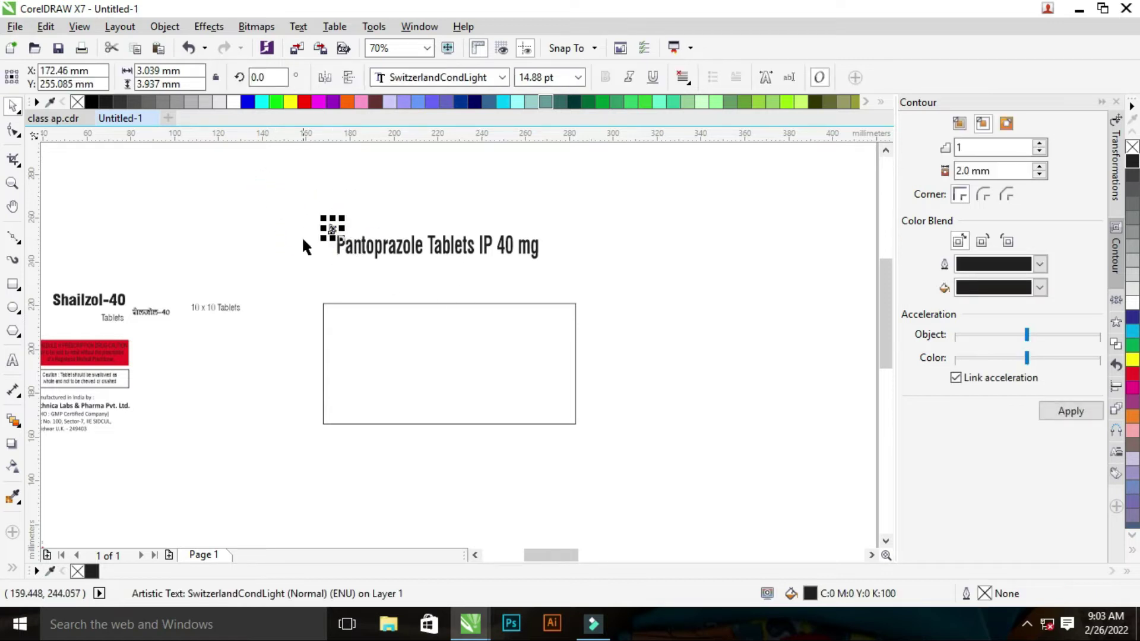
pyautogui.click(399, 194)
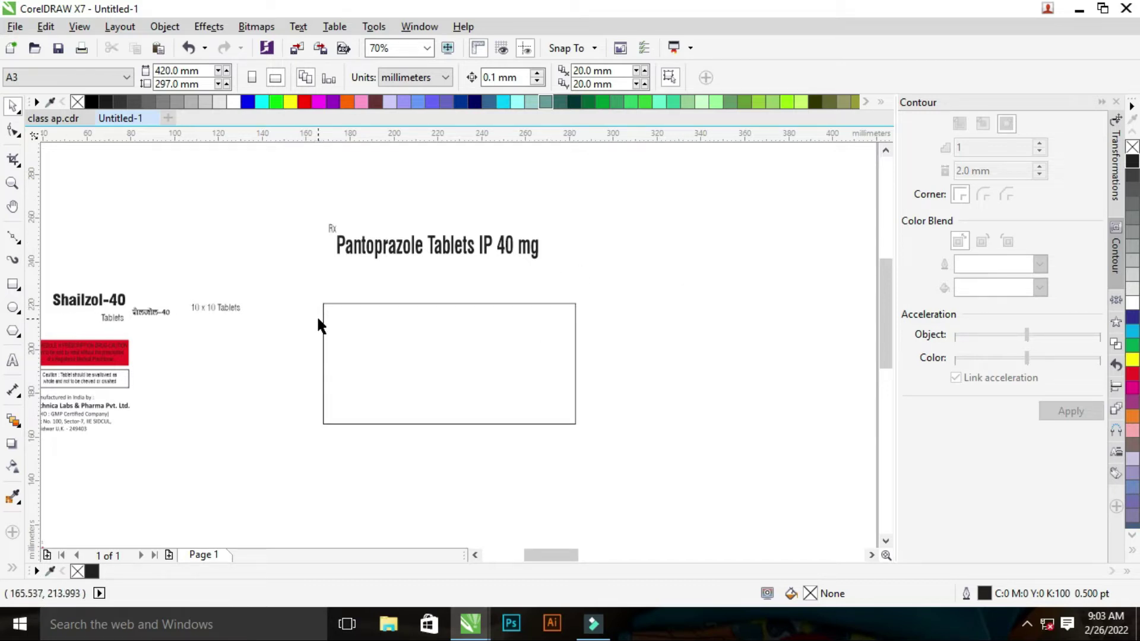
pyautogui.press('z')
pyautogui.scroll(-2, 137, 356)
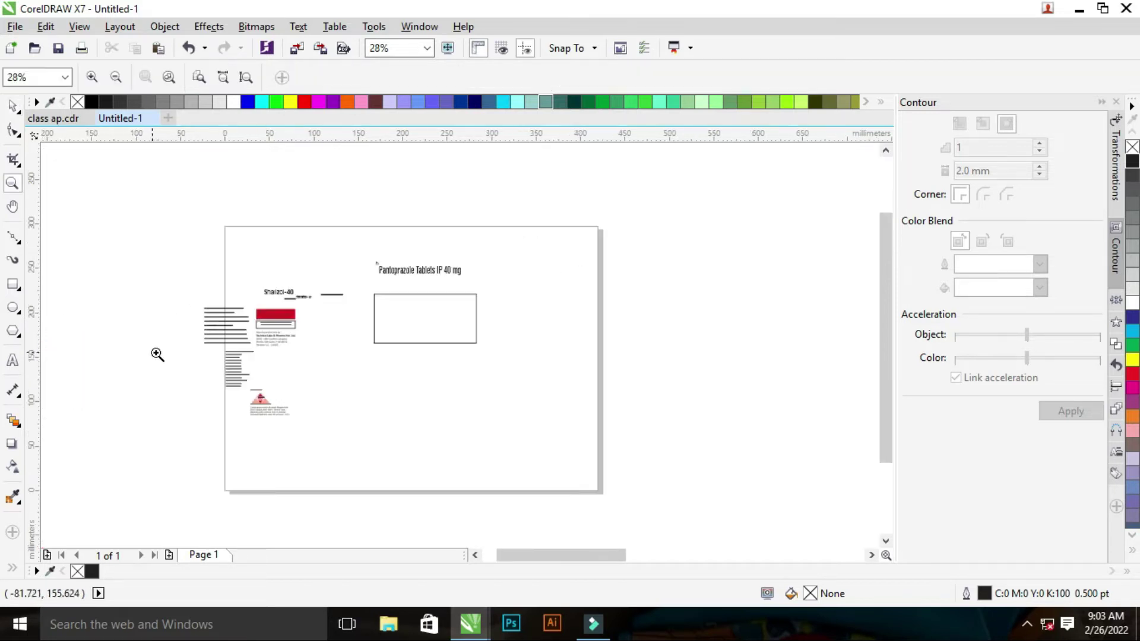
pyautogui.moveTo(240, 294); pyautogui.dragTo(282, 327)
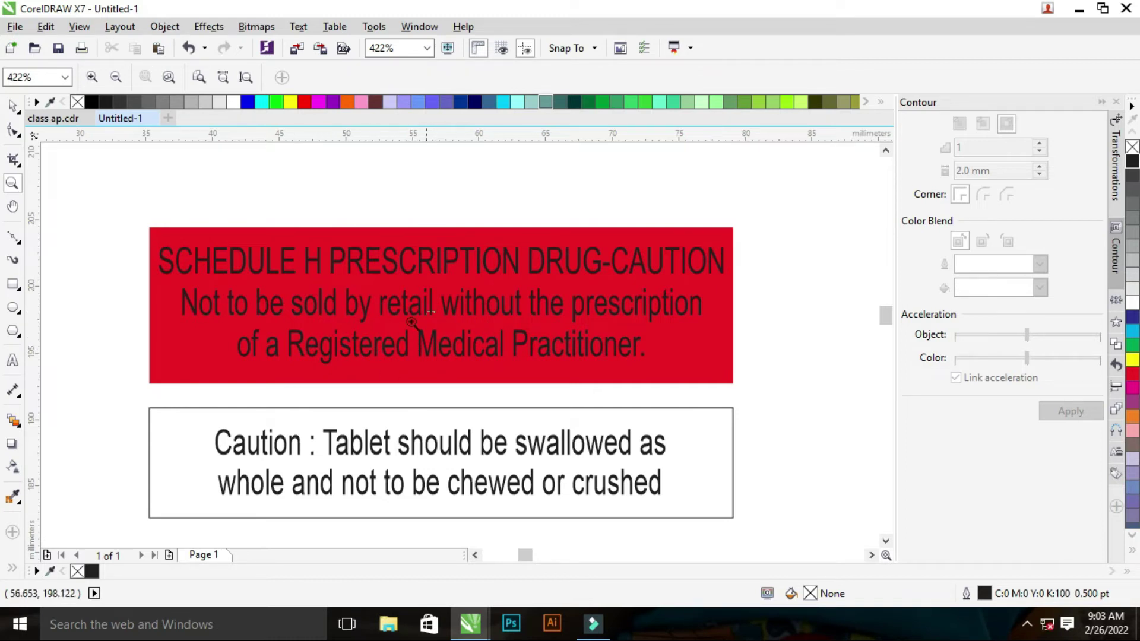
pyautogui.press('F4')
pyautogui.moveTo(178, 265); pyautogui.dragTo(389, 365)
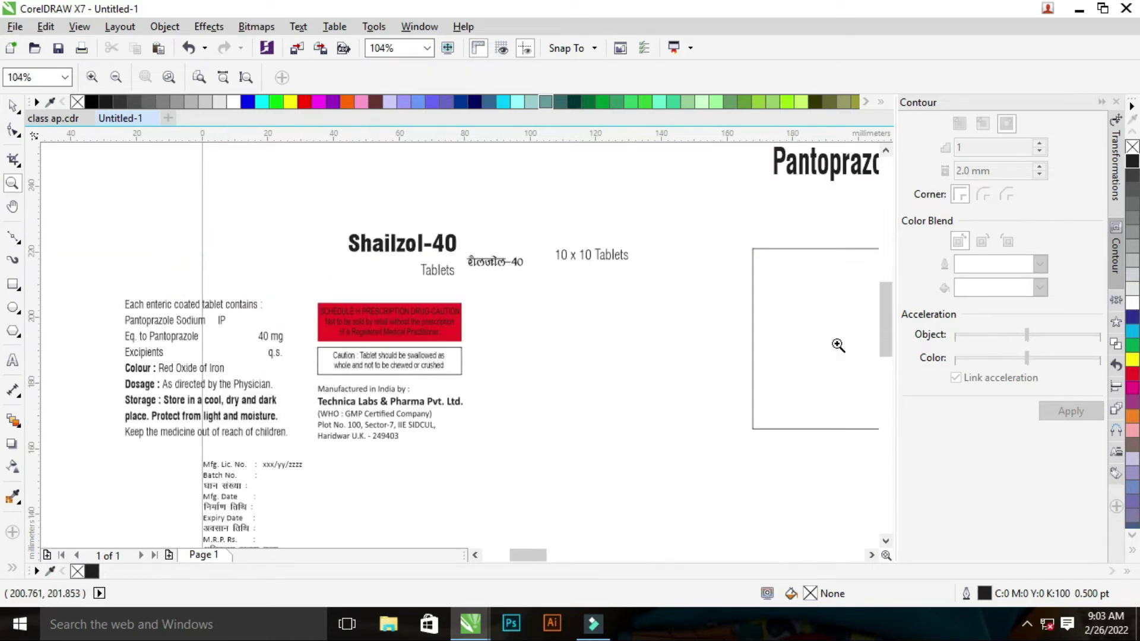
pyautogui.press('F4')
pyautogui.moveTo(350, 261); pyautogui.dragTo(543, 348)
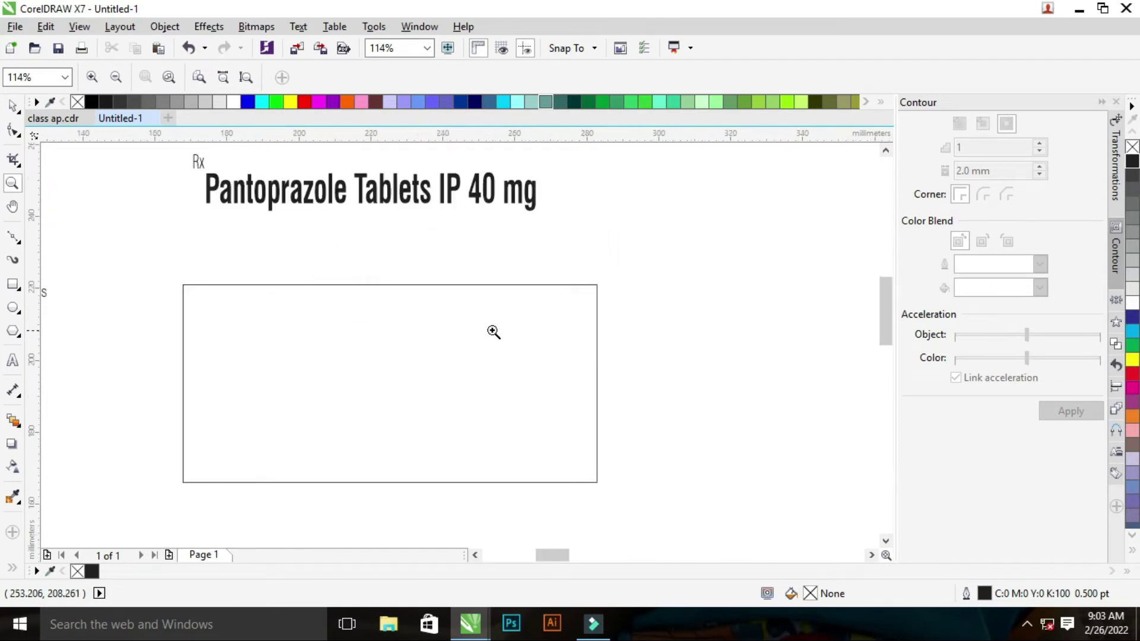
pyautogui.press('F4')
pyautogui.moveTo(311, 263); pyautogui.dragTo(514, 370)
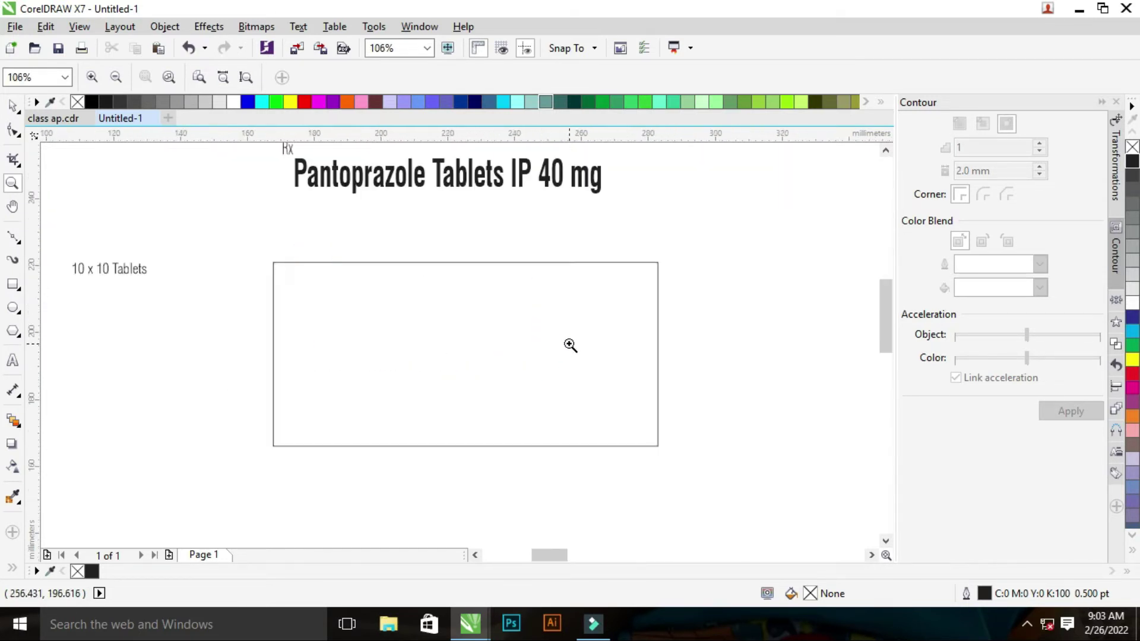
pyautogui.press('F4')
# - Zoom in on the title and empty 115 × 55 mm rectangle, then pick the Ellipse tool
pyautogui.moveTo(285, 240); pyautogui.dragTo(547, 365)
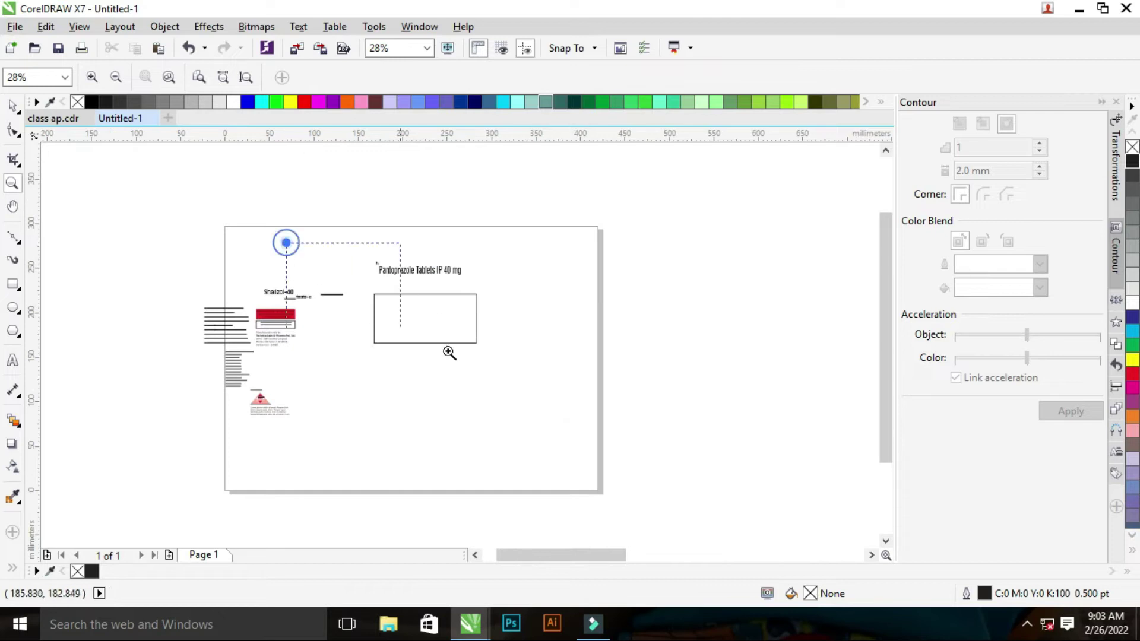
pyautogui.press('space')
pyautogui.click(705, 290)
pyautogui.click(528, 336)
pyautogui.press('z')
pyautogui.moveTo(265, 280); pyautogui.dragTo(689, 458)
pyautogui.press('F3')
pyautogui.press('space')
pyautogui.click(735, 340)
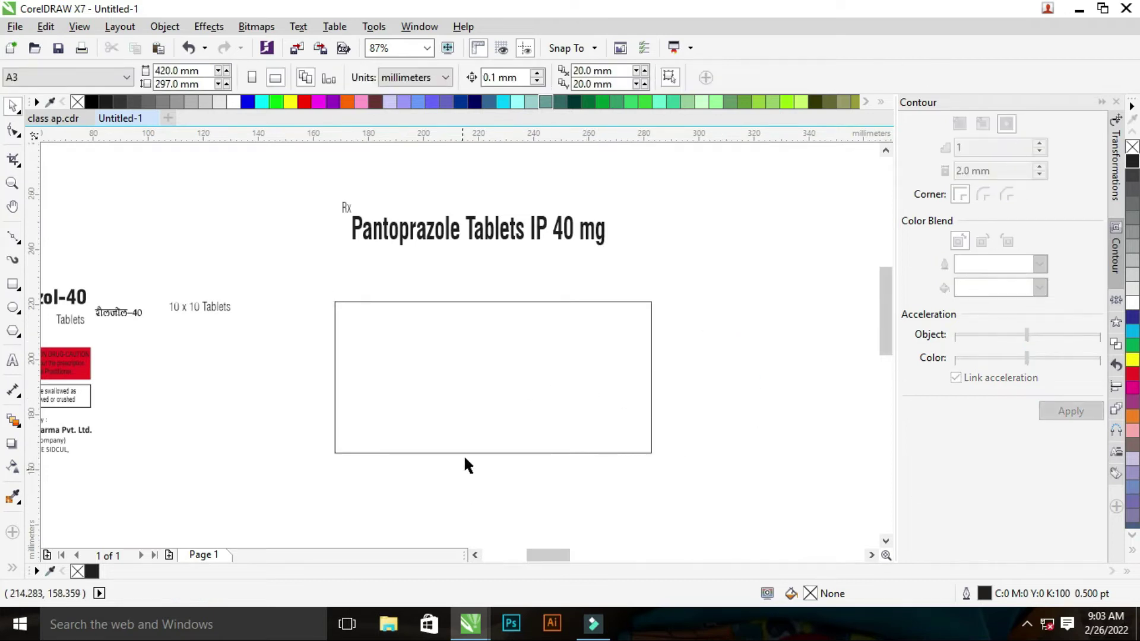
pyautogui.click(14, 314)
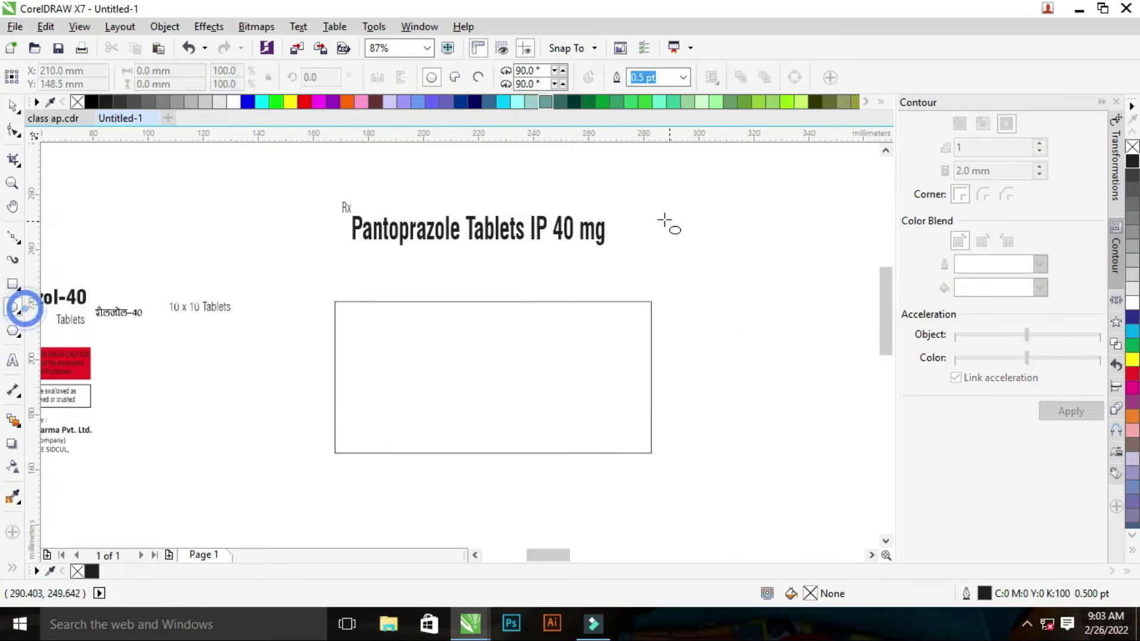
# - Draw a tall narrow rectangle to the right of the title
pyautogui.click(12, 284)
pyautogui.moveTo(681, 184); pyautogui.dragTo(711, 273)
pyautogui.press('space')
pyautogui.press('z')
pyautogui.moveTo(624, 171); pyautogui.dragTo(782, 326)
pyautogui.press('Escape')
pyautogui.click(468, 240)
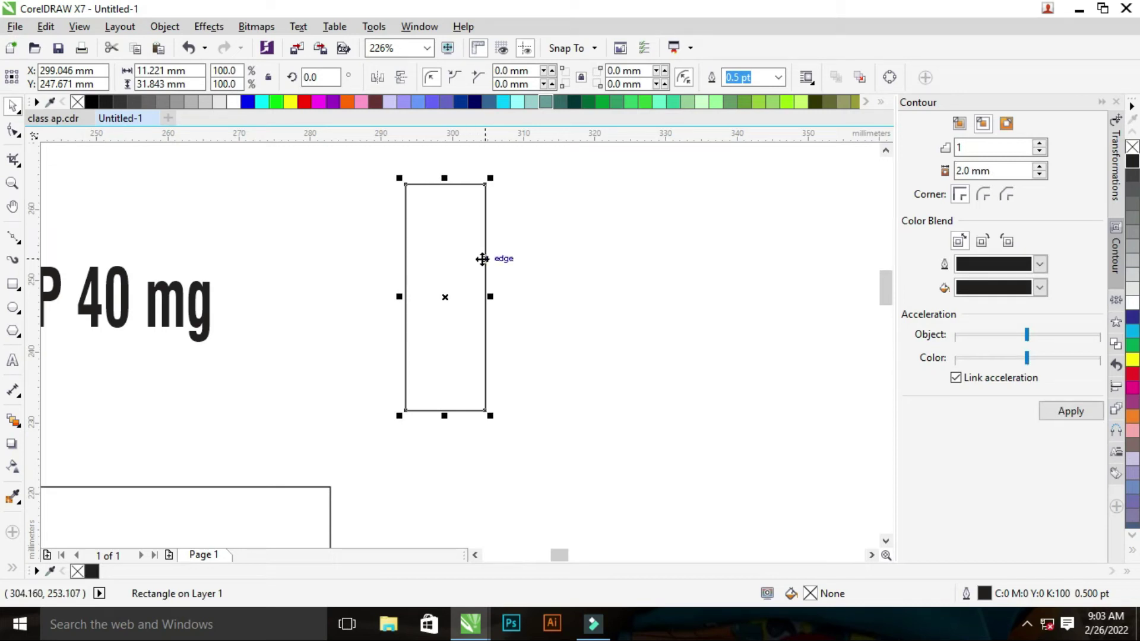
# - Convert the tall rectangle to curves and select it for node editing
pyautogui.hotkey('ctrl', 'q')
pyautogui.press('z')
pyautogui.press('F3')
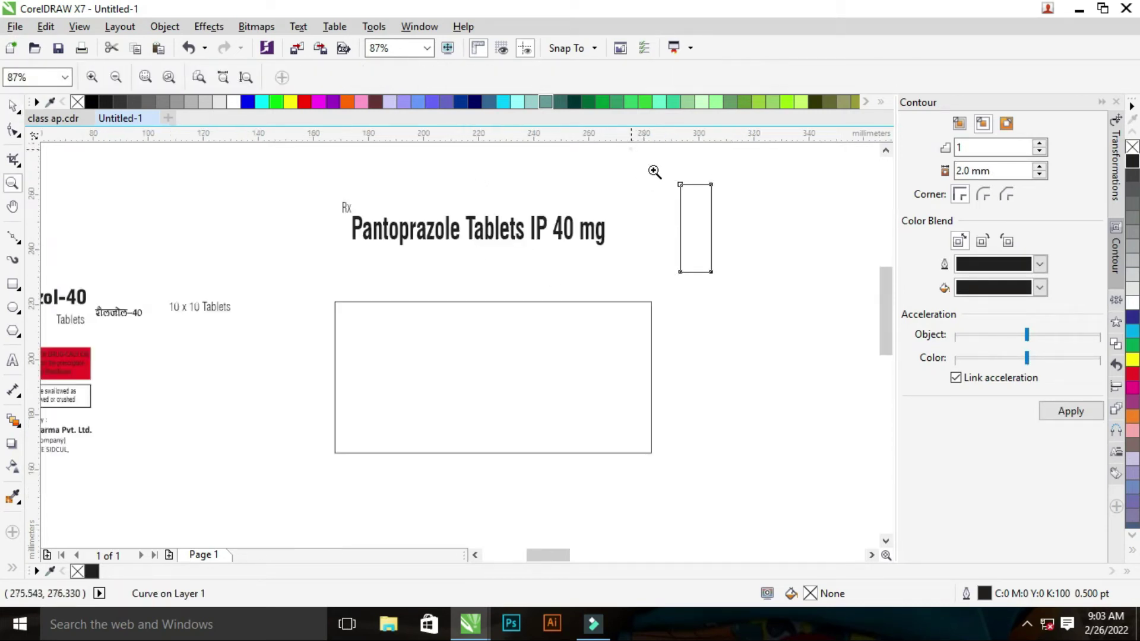
pyautogui.moveTo(654, 171); pyautogui.dragTo(754, 272)
pyautogui.click(580, 291)
pyautogui.click(464, 294)
pyautogui.press('F10')
# - Delete the top-left and bottom-right nodes, leaving a straight vertical line
pyautogui.moveTo(383, 225); pyautogui.dragTo(424, 283)
pyautogui.press('Delete')
pyautogui.moveTo(531, 498); pyautogui.dragTo(531, 499)
pyautogui.press('Delete')
pyautogui.click(447, 191)
pyautogui.moveTo(475, 237); pyautogui.dragTo(398, 232)
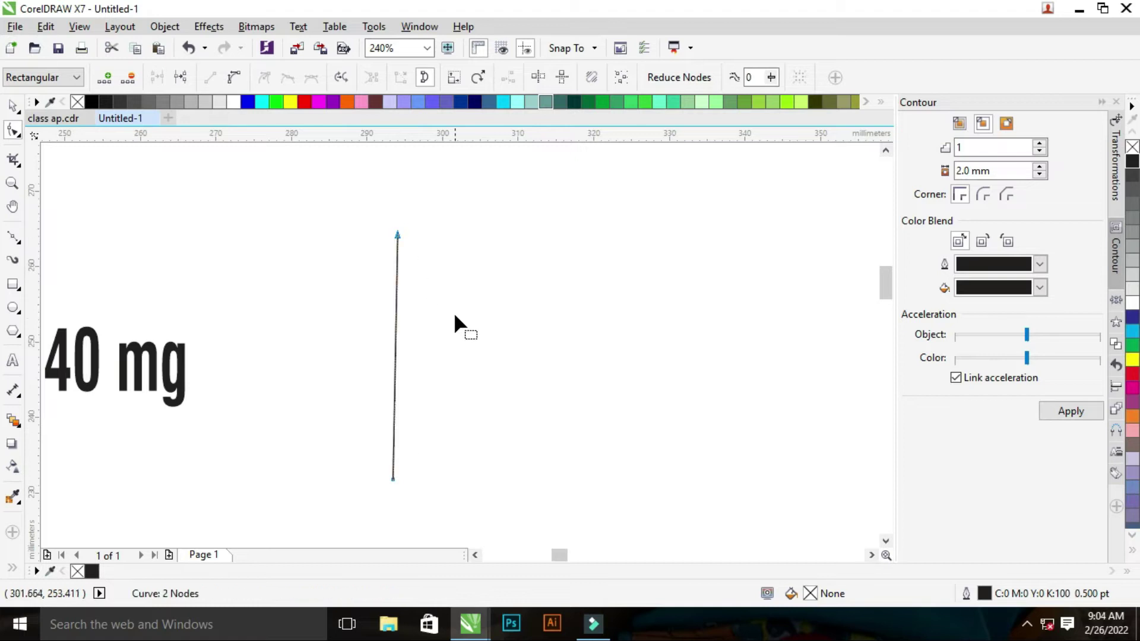
pyautogui.moveTo(349, 193); pyautogui.dragTo(478, 507)
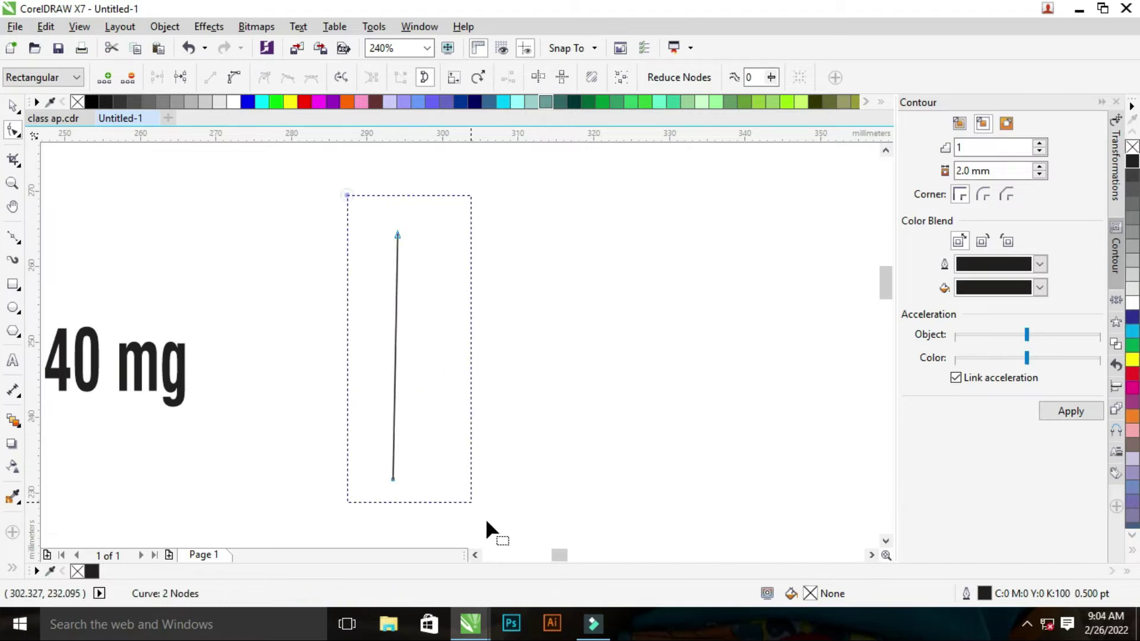
# - Convert the line to a curve and bow it into a narrow pointed lens
pyautogui.click(233, 76)
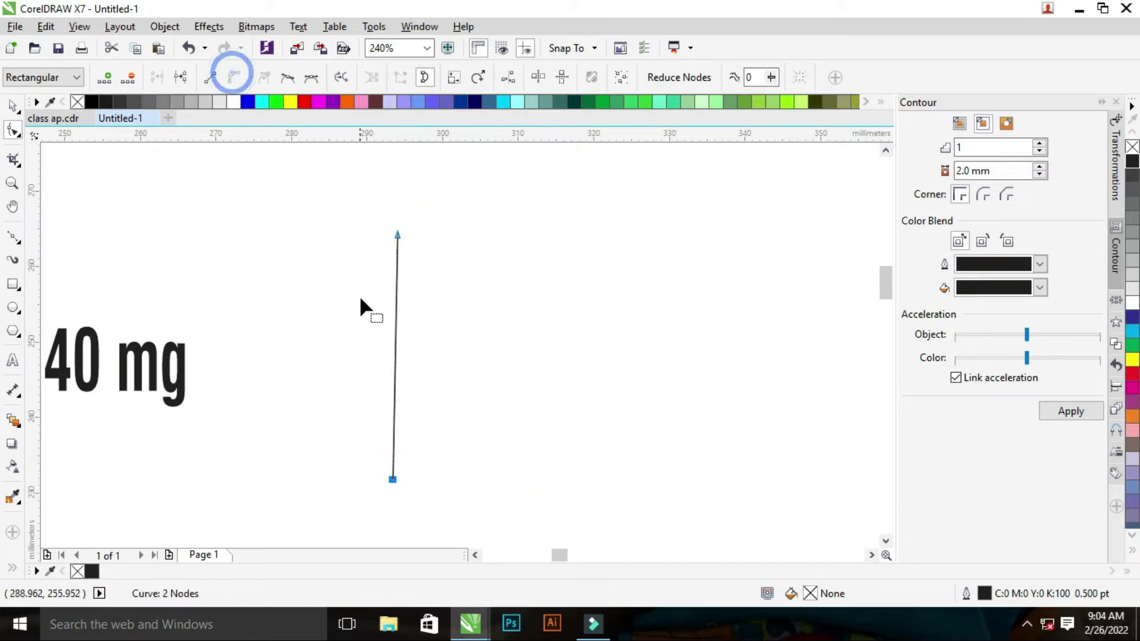
pyautogui.moveTo(395, 355)
pyautogui.mouseDown()
pyautogui.moveTo(419, 360)
pyautogui.moveTo(365, 360)
pyautogui.mouseUp()
pyautogui.press('z')
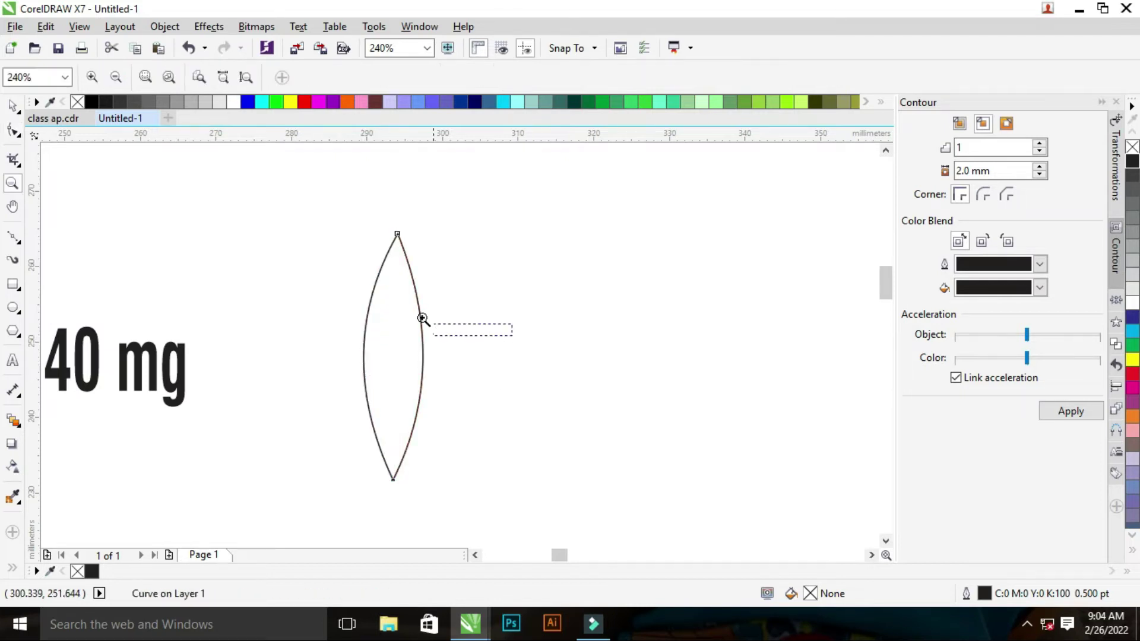
pyautogui.hotkey('shift', 'F4')
pyautogui.click(443, 234)
pyautogui.click(382, 216)
pyautogui.press('space')
pyautogui.press('F10')
pyautogui.moveTo(429, 334); pyautogui.dragTo(438, 342)
# - Move the lens further right of the title and switch it to rotate mode
pyautogui.press('z')
pyautogui.scroll(-5, 461, 312)
pyautogui.press('space')
pyautogui.press('space')
pyautogui.moveTo(255, 209); pyautogui.dragTo(573, 357)
pyautogui.press('space')
pyautogui.moveTo(532, 307); pyautogui.dragTo(565, 307)
pyautogui.click(565, 306)
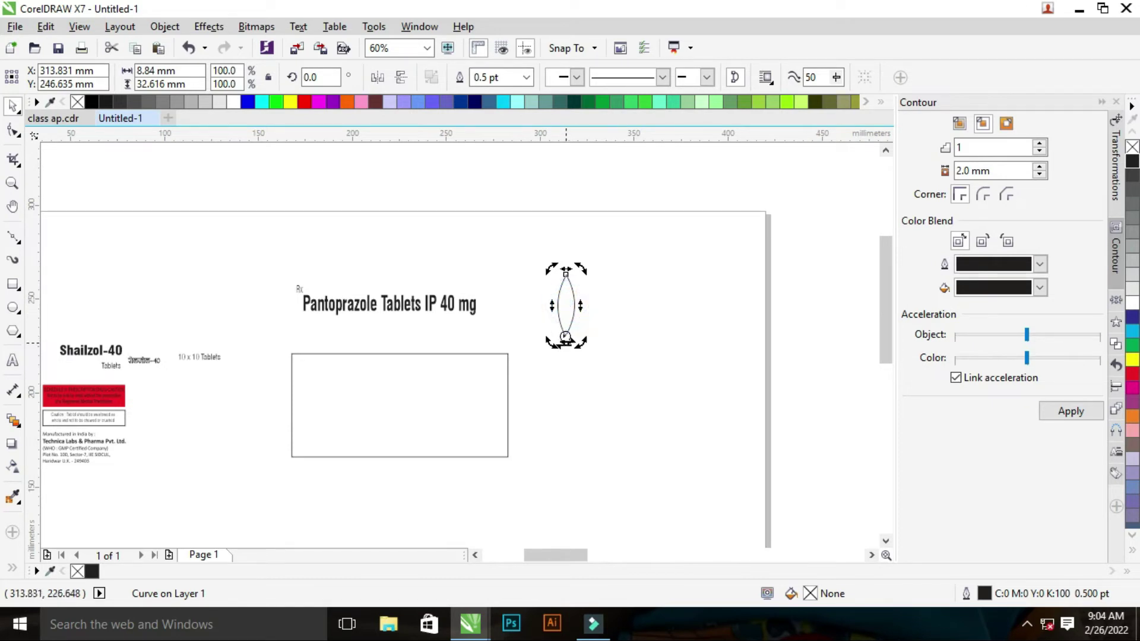
# - Rotate a copy of the petal 15° around its base and repeat it around the circle
pyautogui.moveTo(583, 268); pyautogui.dragTo(604, 286)
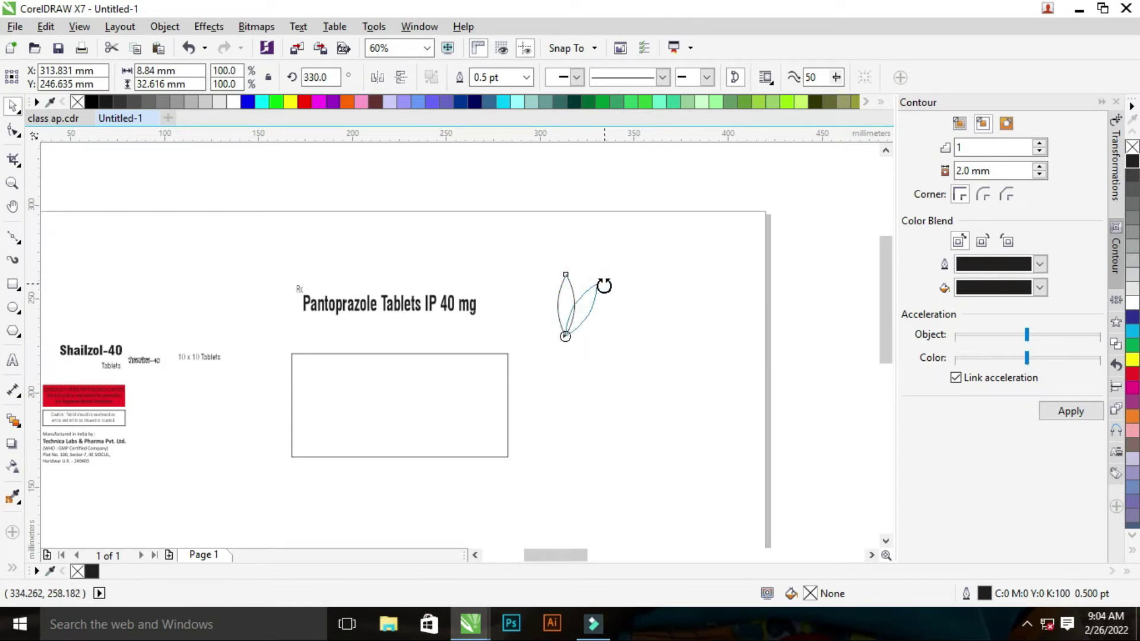
pyautogui.hotkey('ctrl', 'z')
pyautogui.moveTo(583, 265); pyautogui.dragTo(612, 273)
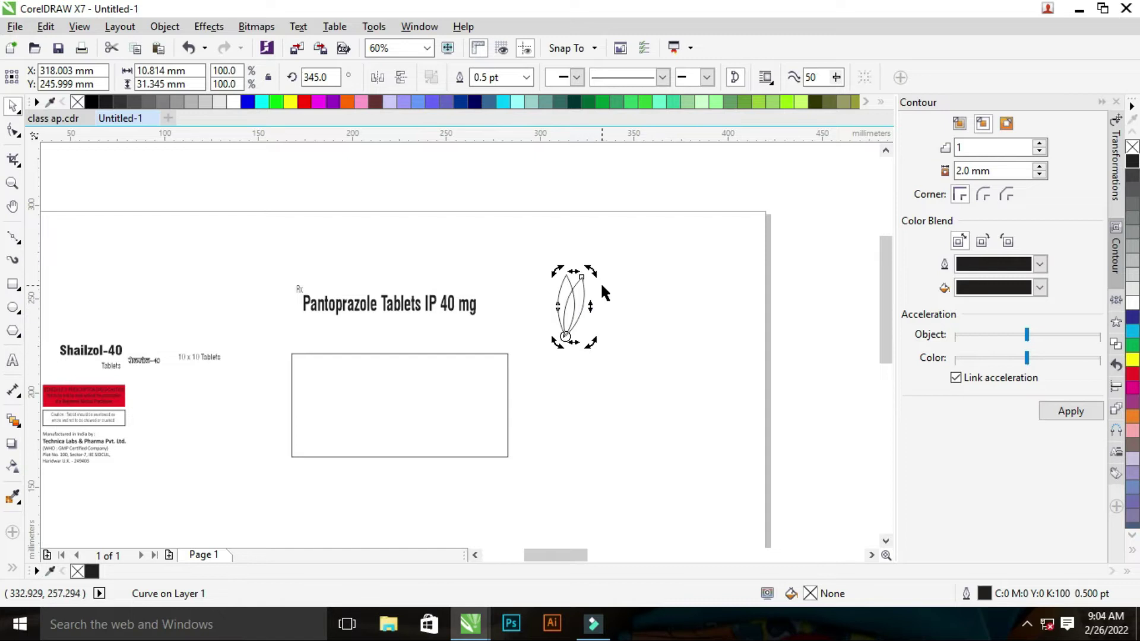
pyautogui.hotkey('ctrl', 'r')
pyautogui.hotkey('ctrl', 'r')
pyautogui.hotkey('ctrl', 'r')
pyautogui.hotkey('ctrl', 'r')
pyautogui.hotkey('ctrl', 'r')
pyautogui.hotkey('ctrl', 'r')
pyautogui.hotkey('ctrl', 'r')
pyautogui.hotkey('ctrl', 'r')
pyautogui.hotkey('ctrl', 'r')
pyautogui.hotkey('ctrl', 'r')
pyautogui.hotkey('ctrl', 'r')
pyautogui.hotkey('ctrl', 'r')
pyautogui.hotkey('ctrl', 'r')
pyautogui.hotkey('ctrl', 'r')
pyautogui.hotkey('ctrl', 'r')
pyautogui.hotkey('ctrl', 'r')
pyautogui.hotkey('ctrl', 'r')
pyautogui.press('F3')
pyautogui.press('z')
pyautogui.moveTo(445, 213); pyautogui.dragTo(562, 338)
pyautogui.click(563, 265)
# - Marquee-select all 24 petals of the rosette
pyautogui.moveTo(344, 213); pyautogui.dragTo(625, 457)
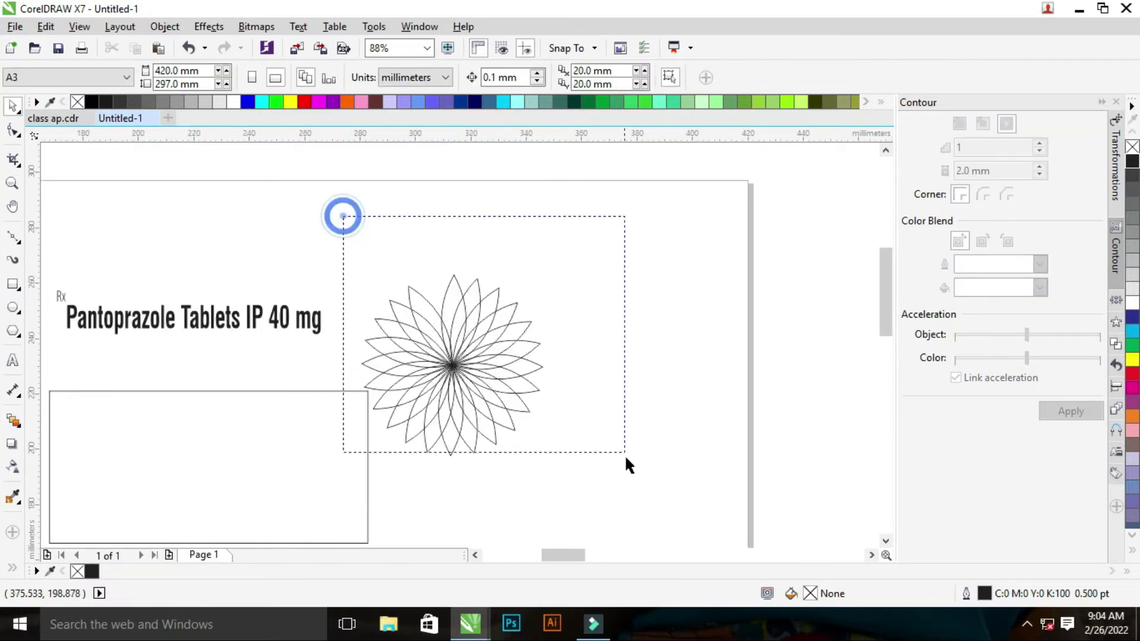
pyautogui.press('z')
pyautogui.moveTo(321, 211); pyautogui.dragTo(628, 480)
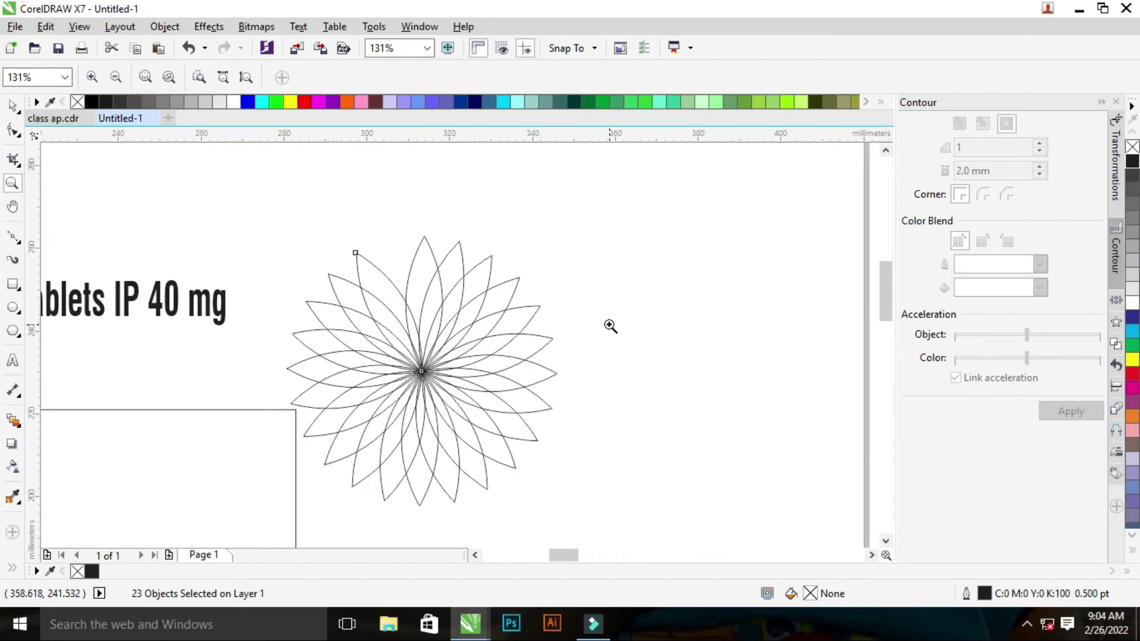
pyautogui.hotkey('ctrl', 'z')
pyautogui.hotkey('ctrl', 'shift', 'z')
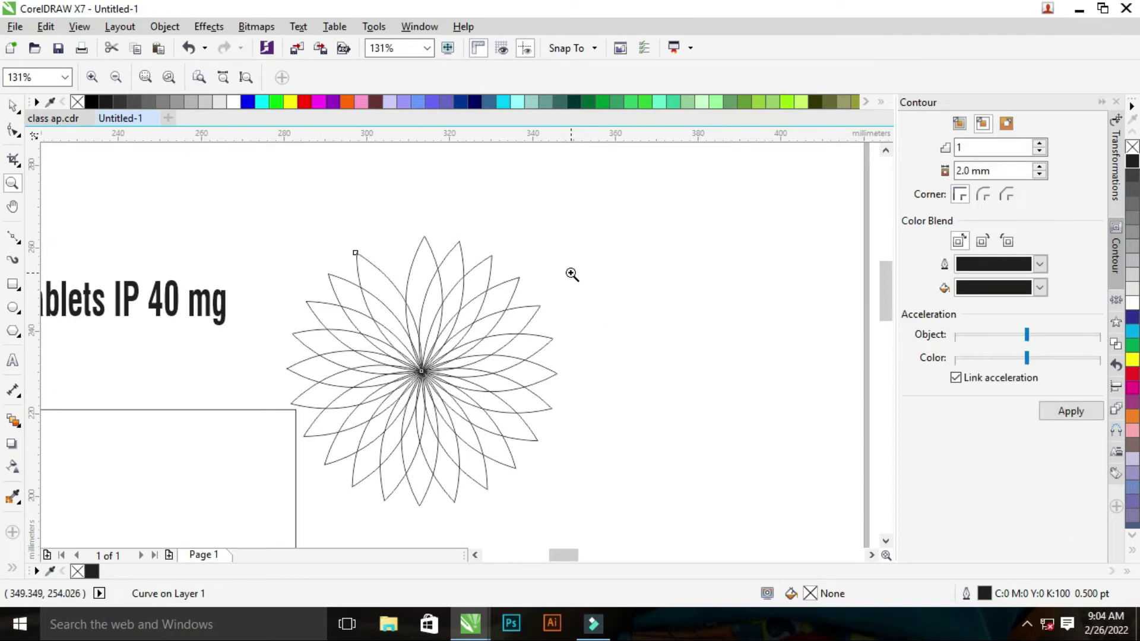
pyautogui.press('space')
pyautogui.press('Tab')
pyautogui.click(625, 267)
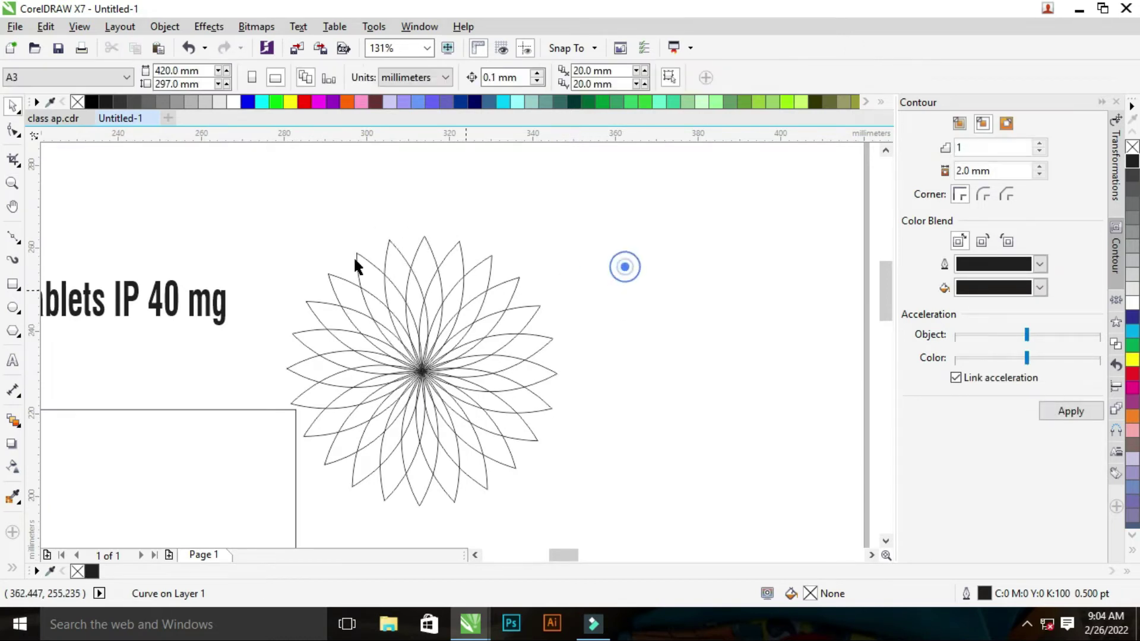
pyautogui.moveTo(277, 191); pyautogui.dragTo(444, 354)
pyautogui.moveTo(238, 175); pyautogui.dragTo(658, 530)
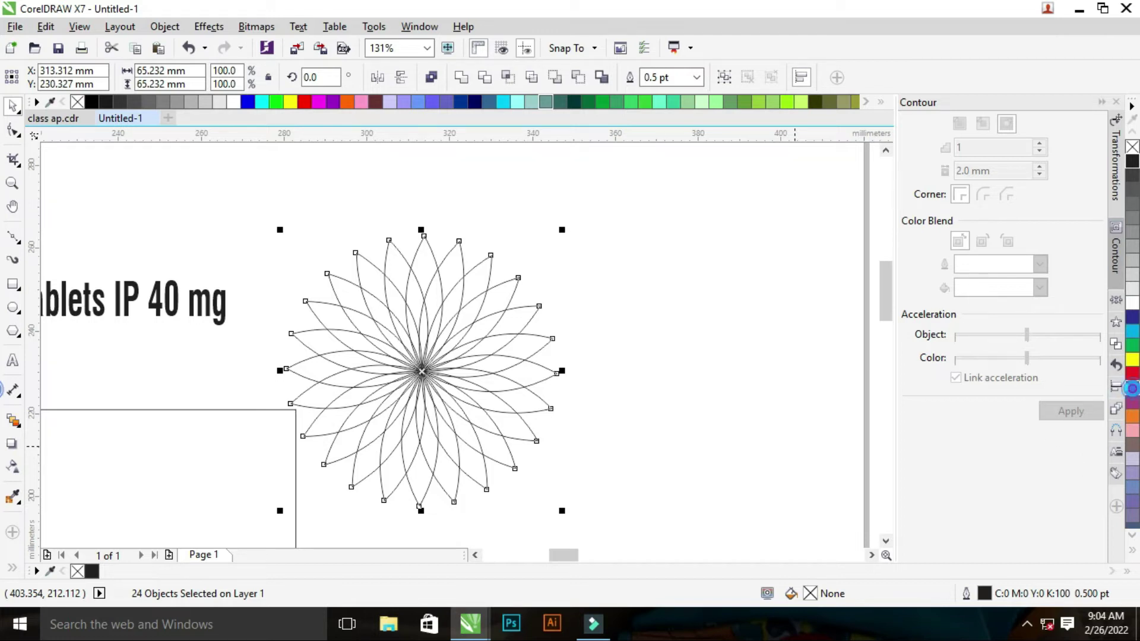
# - Fill the petals magenta with no outline, then apply Uniform transparency 50 with Multiply blending
pyautogui.click(1132, 388)
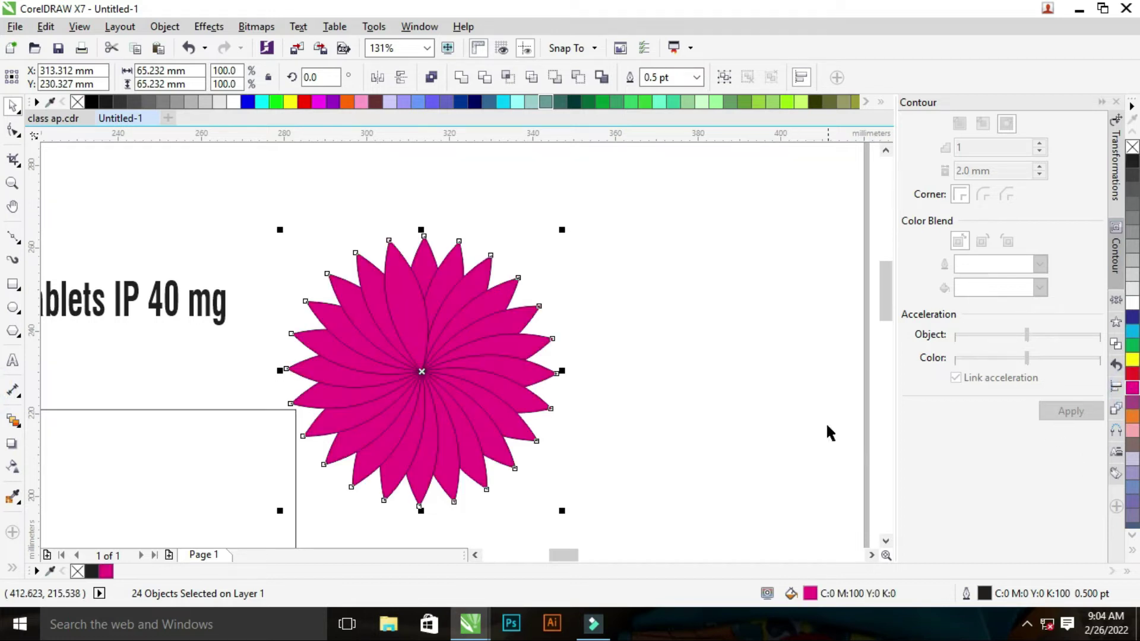
pyautogui.rightClick(1132, 147)
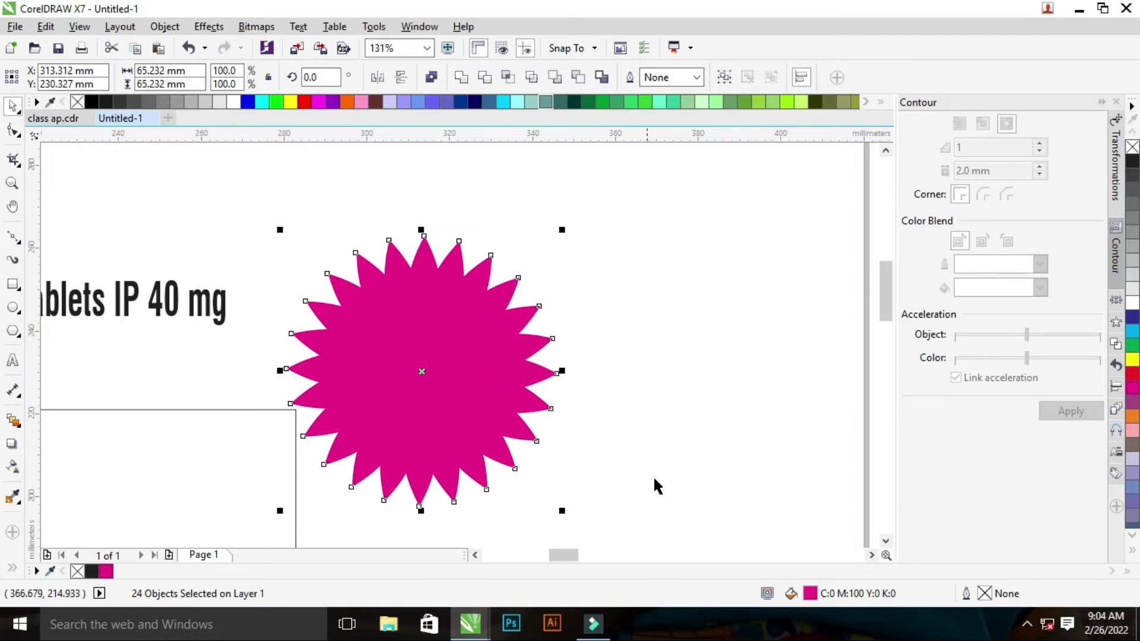
pyautogui.click(13, 468)
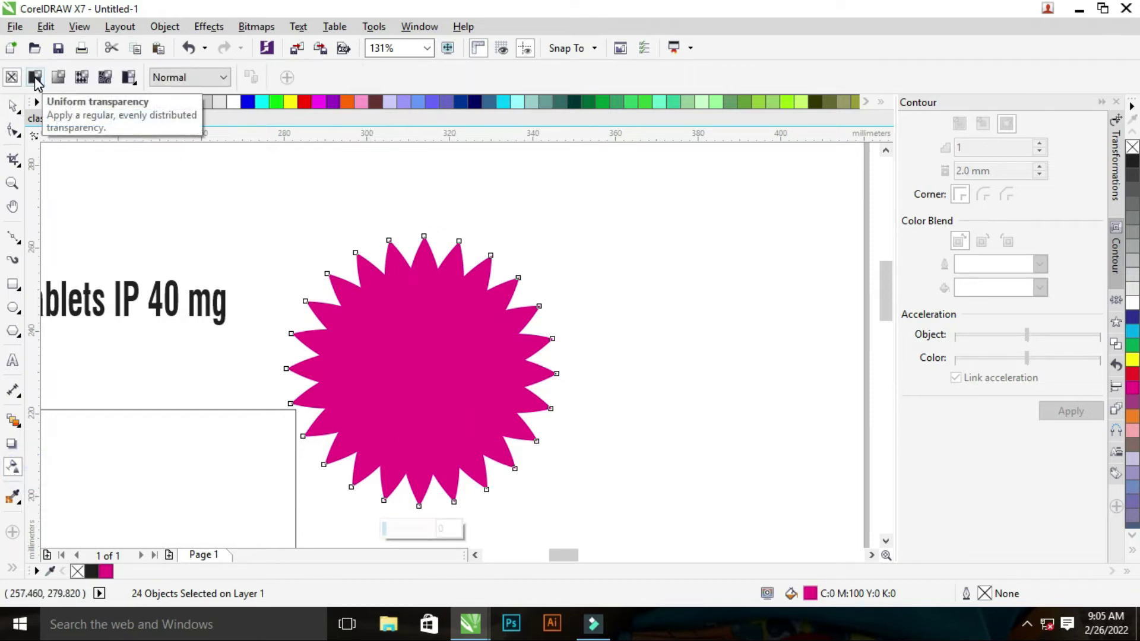
pyautogui.click(36, 78)
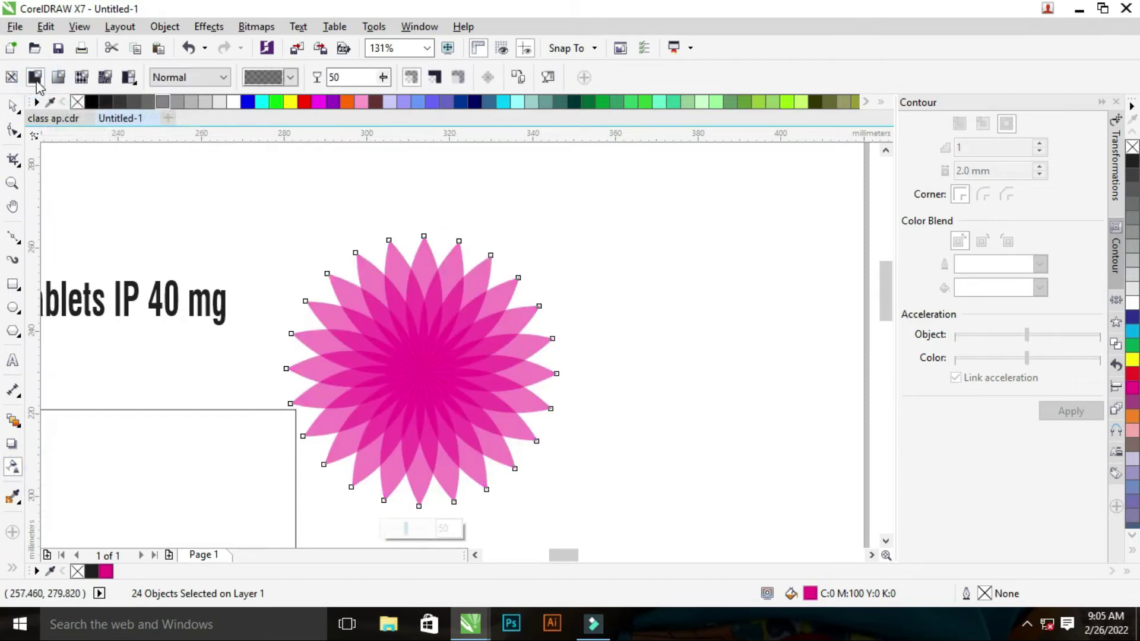
pyautogui.click(208, 75)
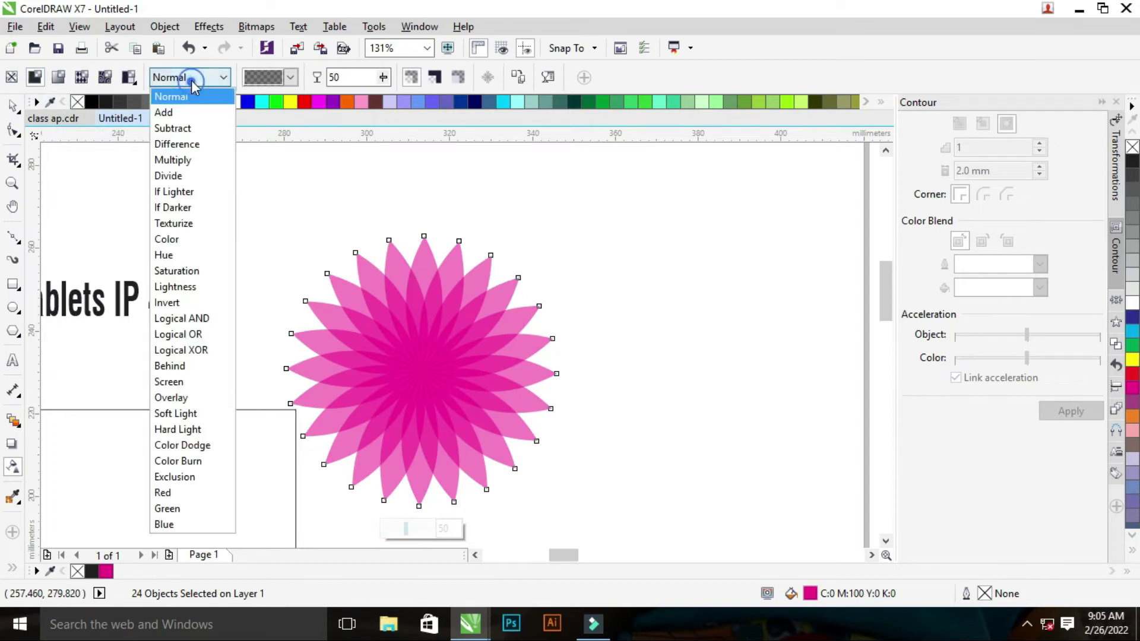
pyautogui.click(179, 162)
pyautogui.click(648, 309)
# - Select all parts of the star flower and enlarge it to about 99.6 mm
pyautogui.scroll(-2, 505, 325)
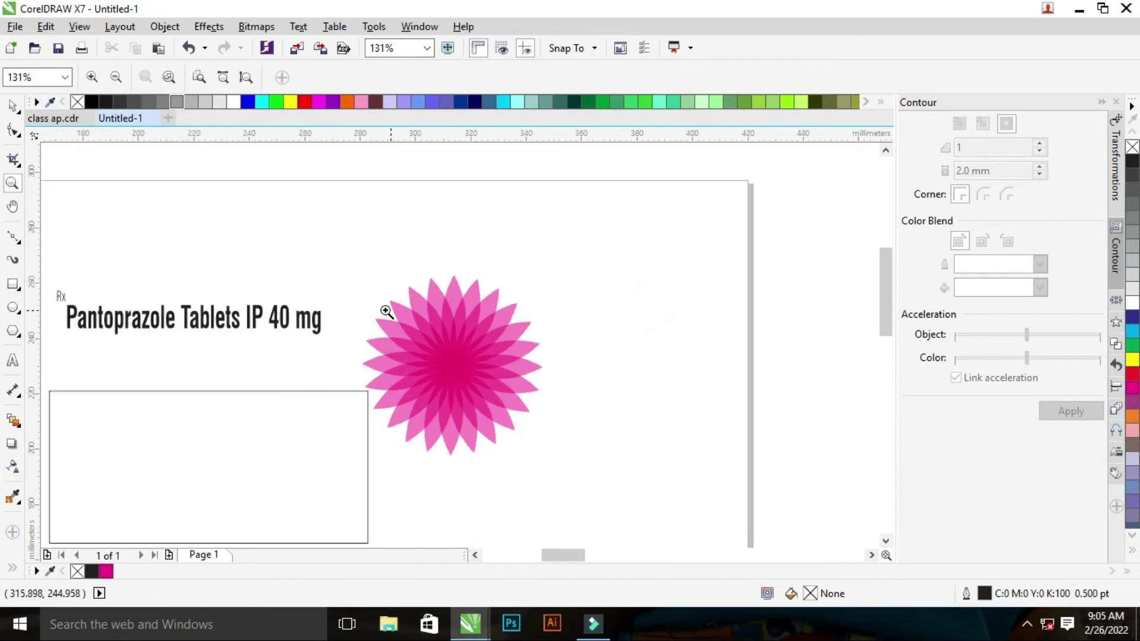
pyautogui.press('space')
pyautogui.moveTo(343, 255); pyautogui.dragTo(675, 514)
pyautogui.scroll(-3, 490, 300)
pyautogui.scroll(-2, 490, 299)
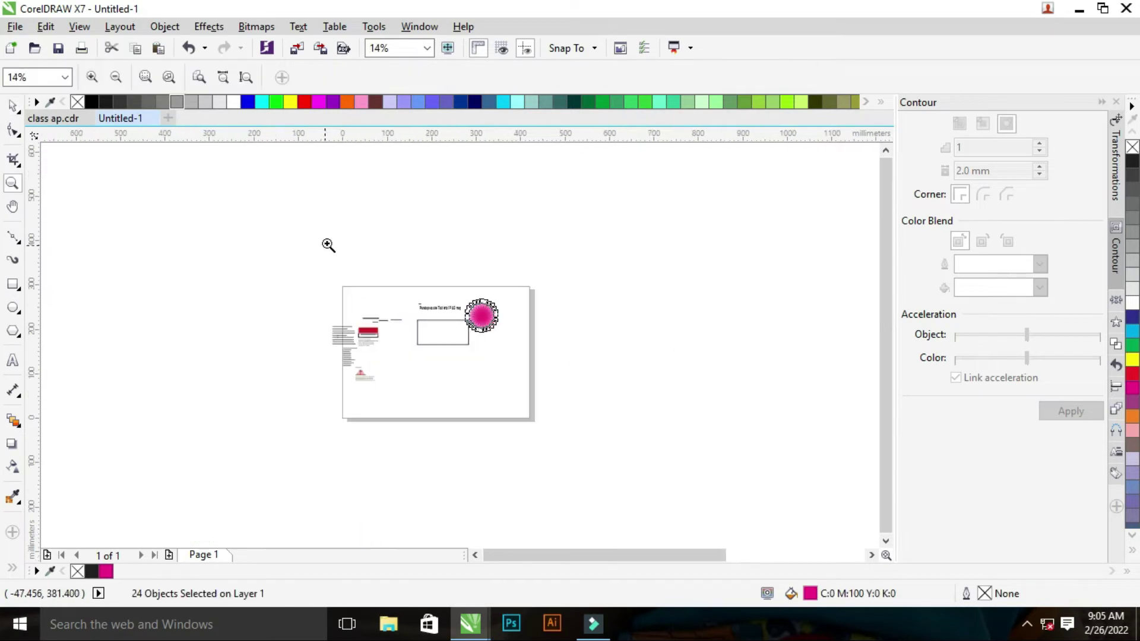
pyautogui.scroll(3, 443, 298)
pyautogui.moveTo(640, 393); pyautogui.dragTo(689, 442)
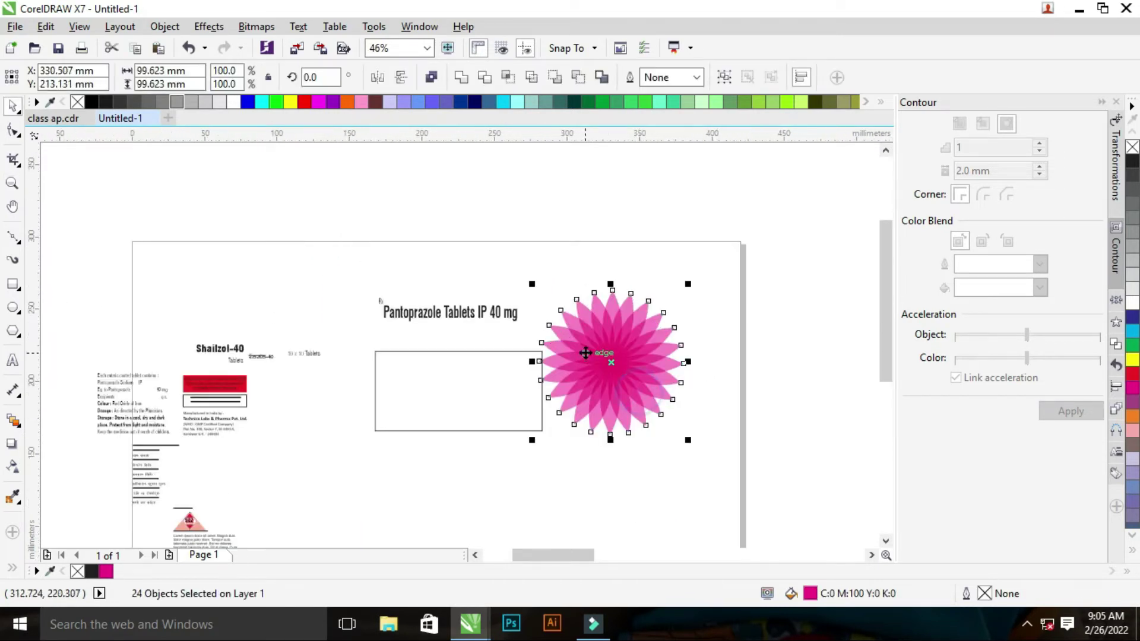
# - Group the star and PowerClip it inside the 115 × 55 mm front panel rectangle
pyautogui.moveTo(601, 359); pyautogui.dragTo(536, 385)
pyautogui.rightClick(587, 379)
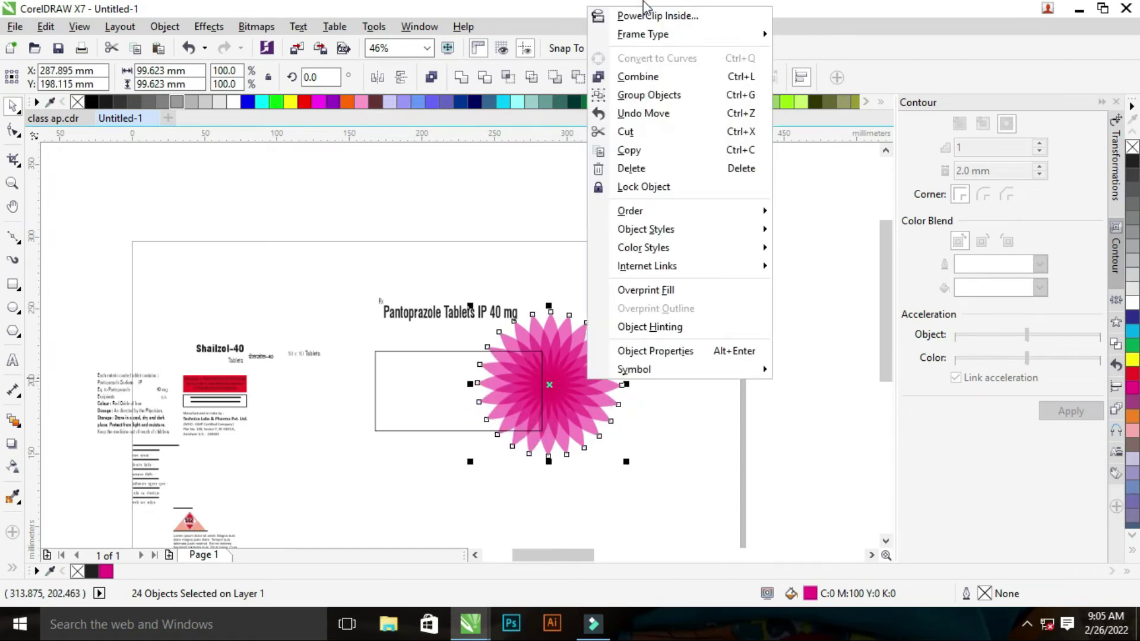
pyautogui.click(749, 327)
pyautogui.hotkey('ctrl', 'g')
pyautogui.rightClick(570, 188)
pyautogui.click(629, 199)
pyautogui.click(422, 375)
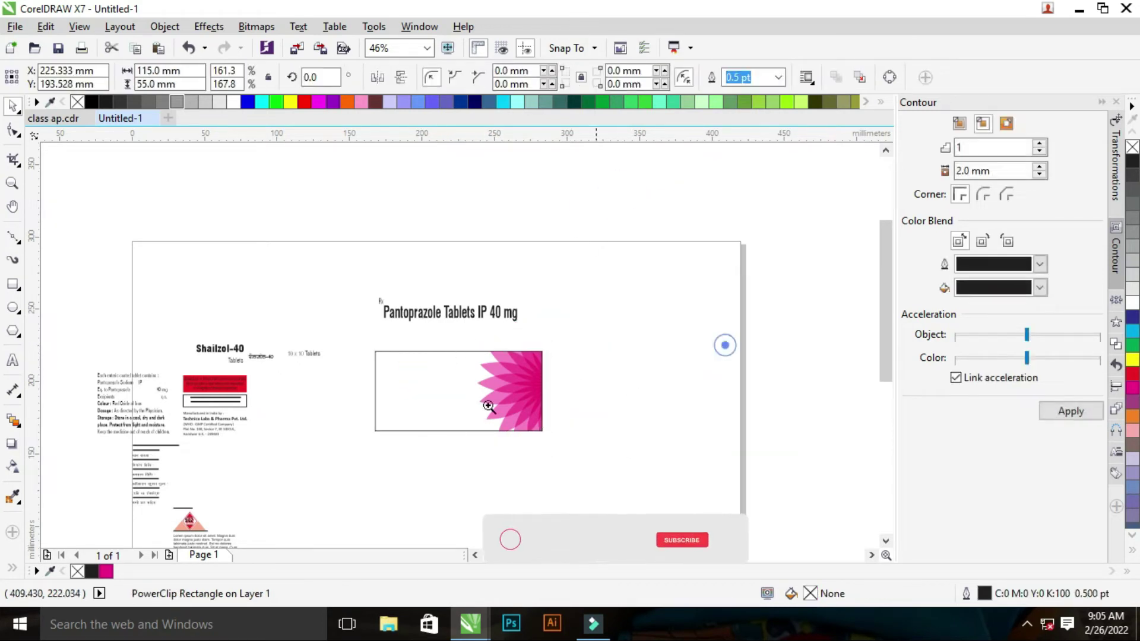
# - Move the Shailzol-40 text into the front panel, enlarged, at its upper left
pyautogui.press('z')
pyautogui.click(455, 384)
pyautogui.rightClick(494, 424)
pyautogui.click(494, 424)
pyautogui.rightClick(407, 361)
pyautogui.moveTo(297, 323); pyautogui.dragTo(529, 456)
pyautogui.rightClick(311, 329)
pyautogui.press('space')
pyautogui.moveTo(218, 347); pyautogui.dragTo(419, 372)
pyautogui.moveTo(298, 317); pyautogui.dragTo(585, 435)
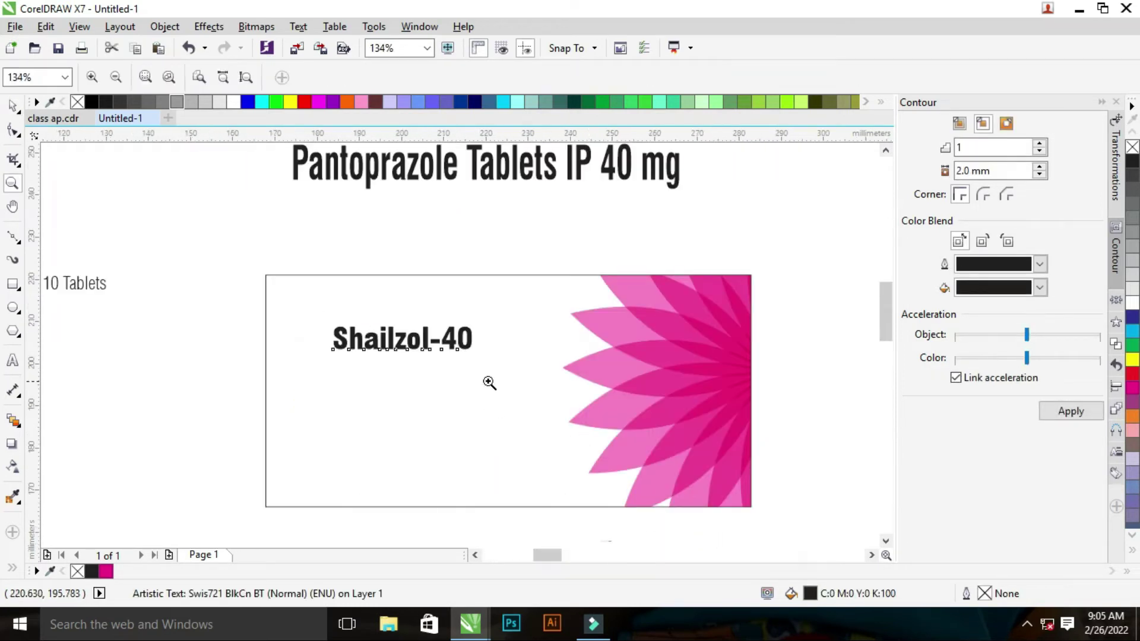
pyautogui.press('space')
pyautogui.moveTo(483, 364); pyautogui.dragTo(521, 377)
pyautogui.moveTo(438, 340); pyautogui.dragTo(459, 348)
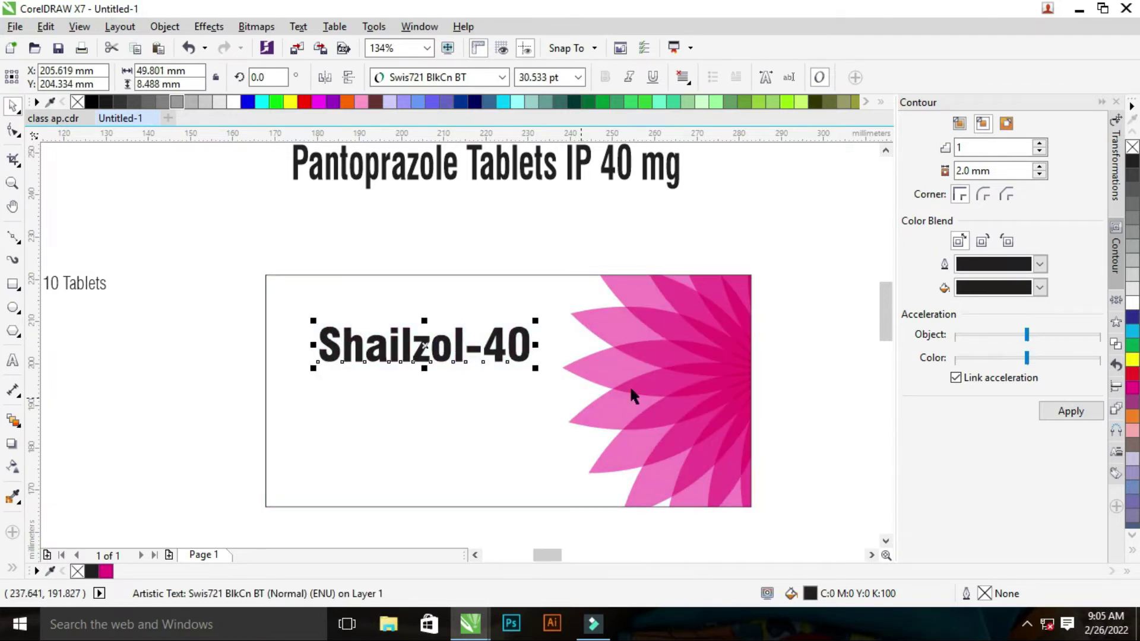
# - Colour the 'Shailzol-' part of the title magenta, leaving '40' black
pyautogui.press('space')
pyautogui.rightClick(631, 394)
pyautogui.moveTo(644, 447); pyautogui.dragTo(340, 292)
pyautogui.press('space')
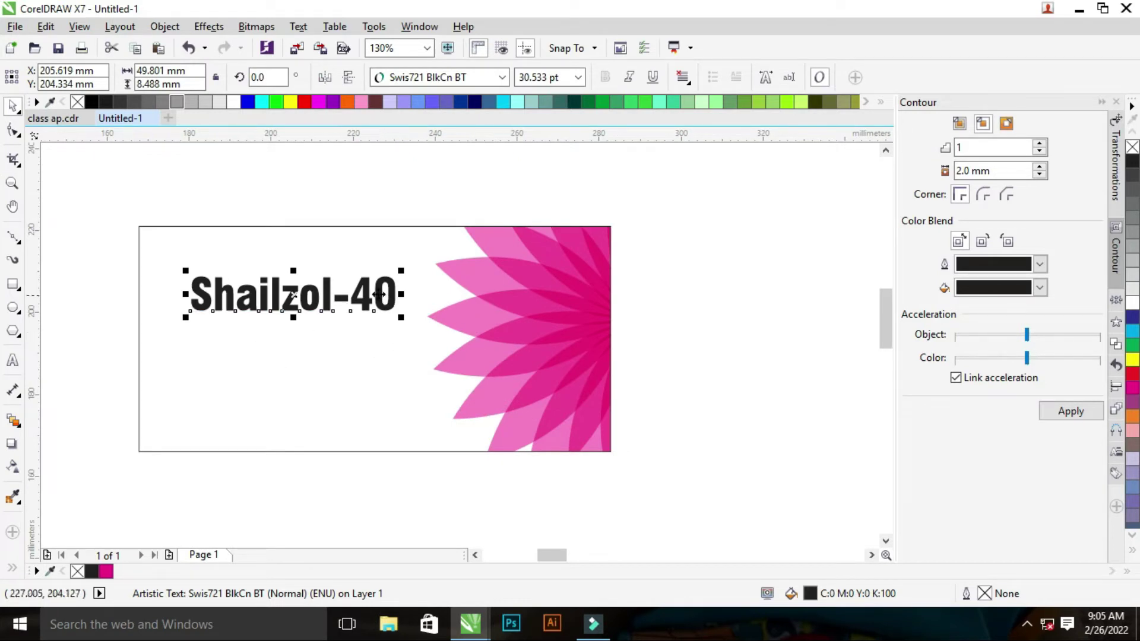
pyautogui.doubleClick(330, 292)
pyautogui.moveTo(332, 292); pyautogui.dragTo(168, 290)
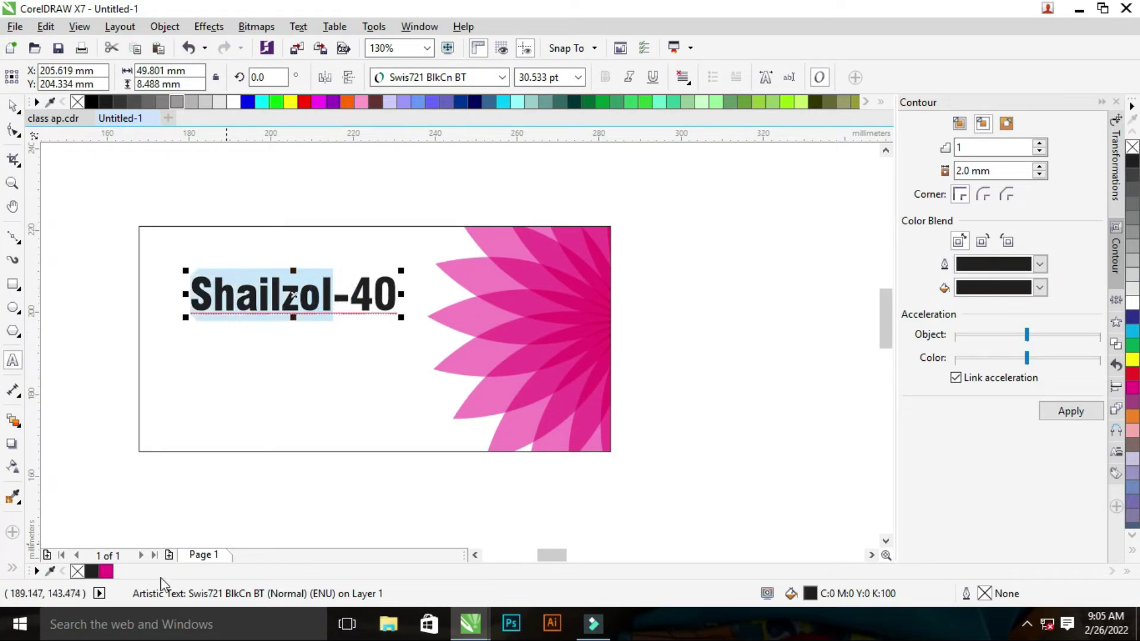
pyautogui.click(106, 572)
pyautogui.moveTo(354, 291); pyautogui.dragTo(110, 292)
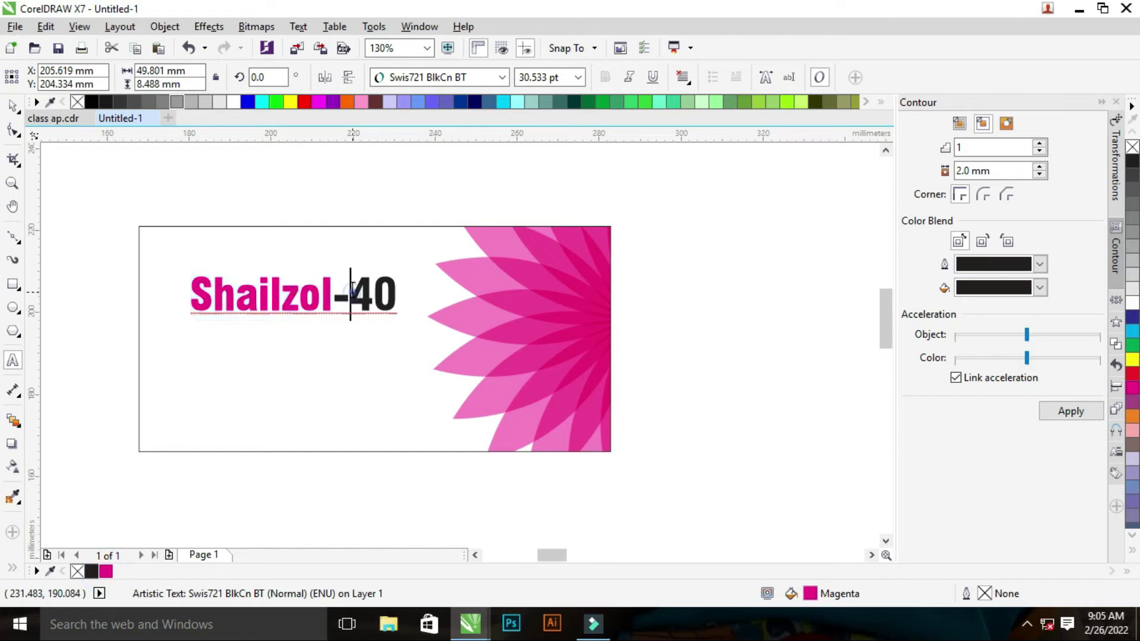
pyautogui.moveTo(351, 291); pyautogui.dragTo(149, 292)
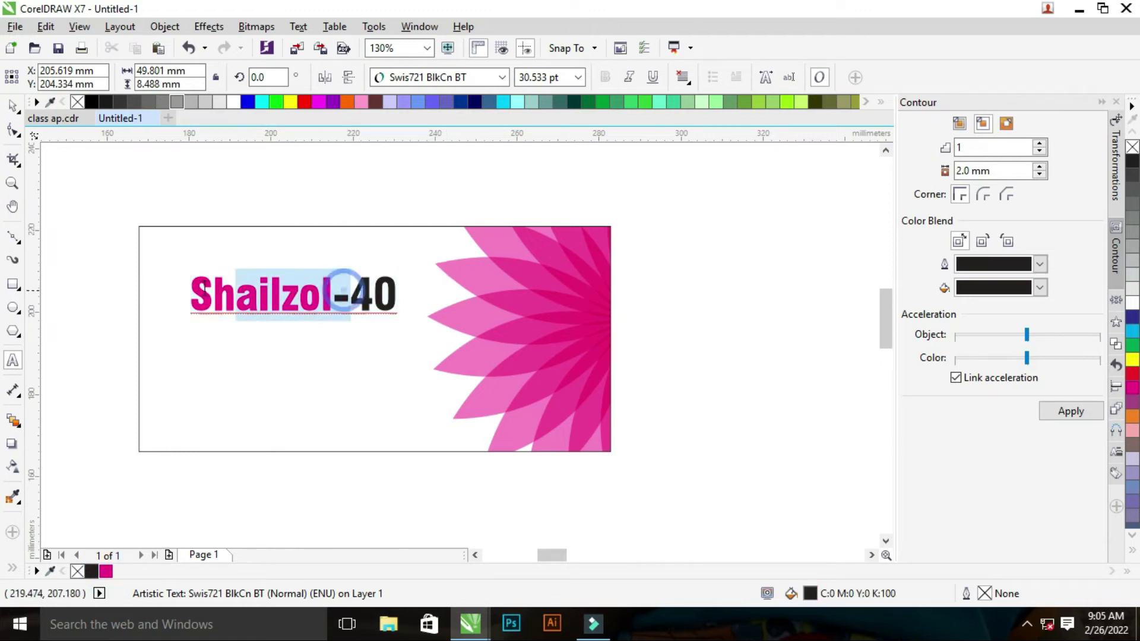
pyautogui.click(106, 571)
pyautogui.press('Escape')
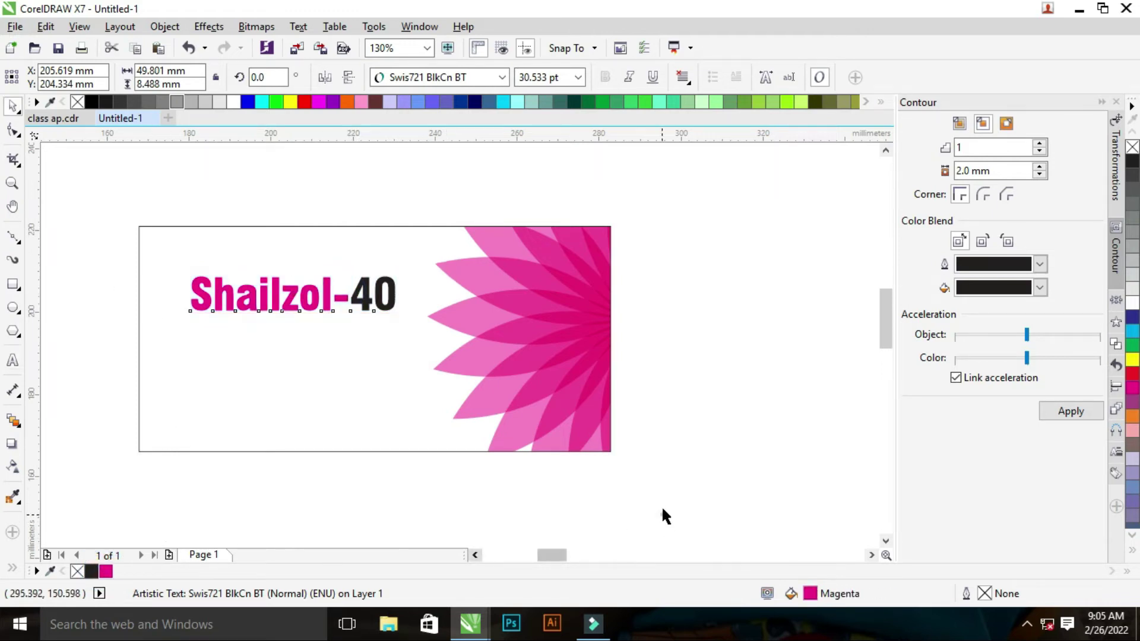
# - Zoom in on the Pantoprazole text area and select the Rx label
pyautogui.press('z')
pyautogui.scroll(-5, 535, 349)
pyautogui.moveTo(331, 255); pyautogui.dragTo(501, 408)
pyautogui.scroll(1, 442, 260)
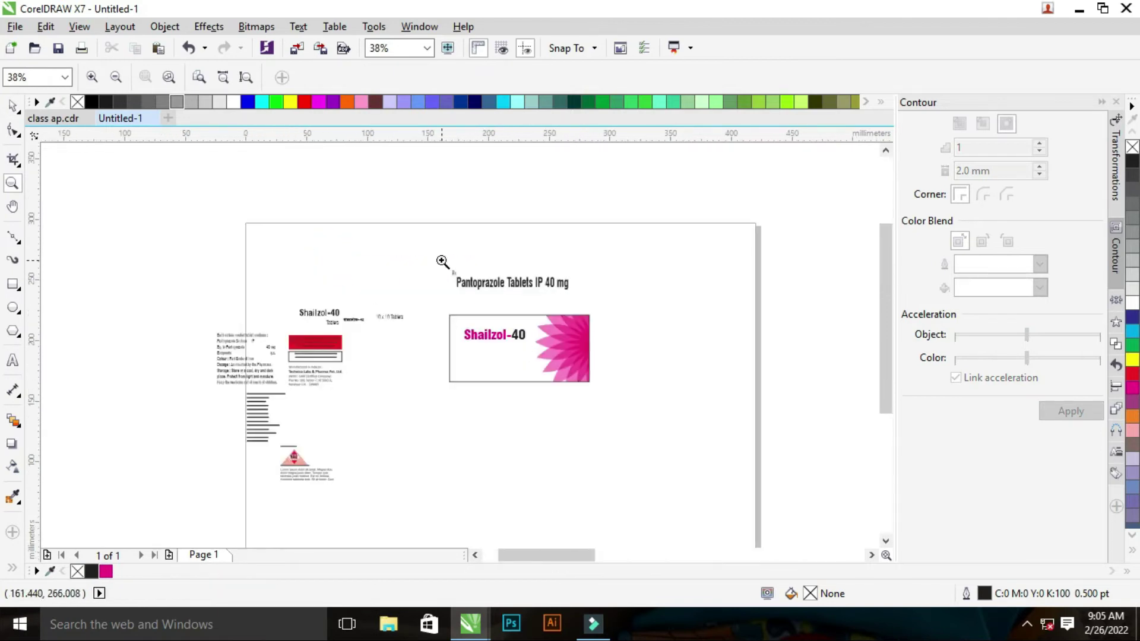
pyautogui.scroll(3, 266, 189)
pyautogui.moveTo(318, 225); pyautogui.dragTo(329, 233)
# - Shrink the Pantoprazole Tablets IP 40 mg text to about 15 pt, placed under Shailzol-40
pyautogui.press('Escape')
pyautogui.click(374, 209)
pyautogui.moveTo(658, 192); pyautogui.dragTo(461, 220)
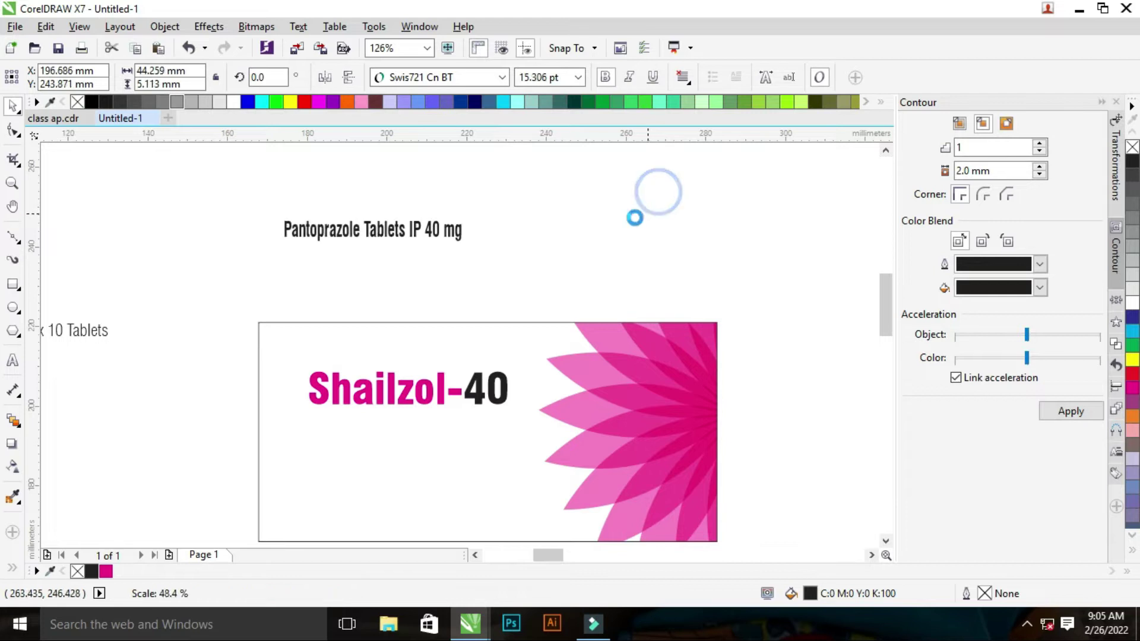
pyautogui.moveTo(372, 229); pyautogui.dragTo(413, 420)
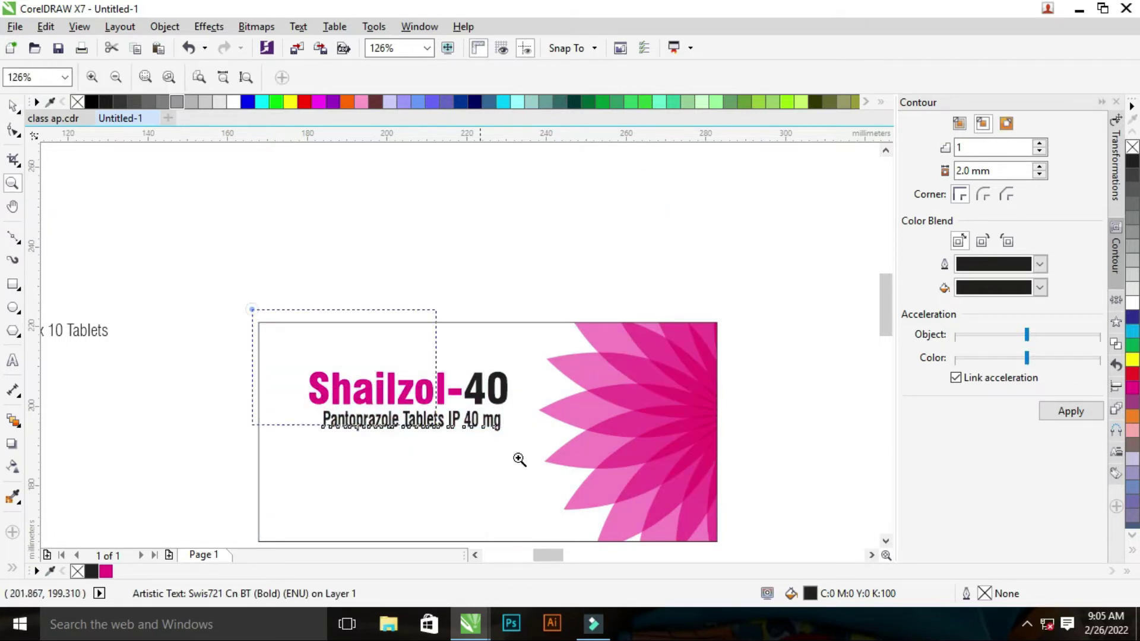
pyautogui.scroll(2, 517, 459)
# - Enlarge the Pantoprazole line slightly, nudge it down, and set it to regular weight
pyautogui.keyDown('shift'); pyautogui.click(332, 323); pyautogui.keyUp('shift')
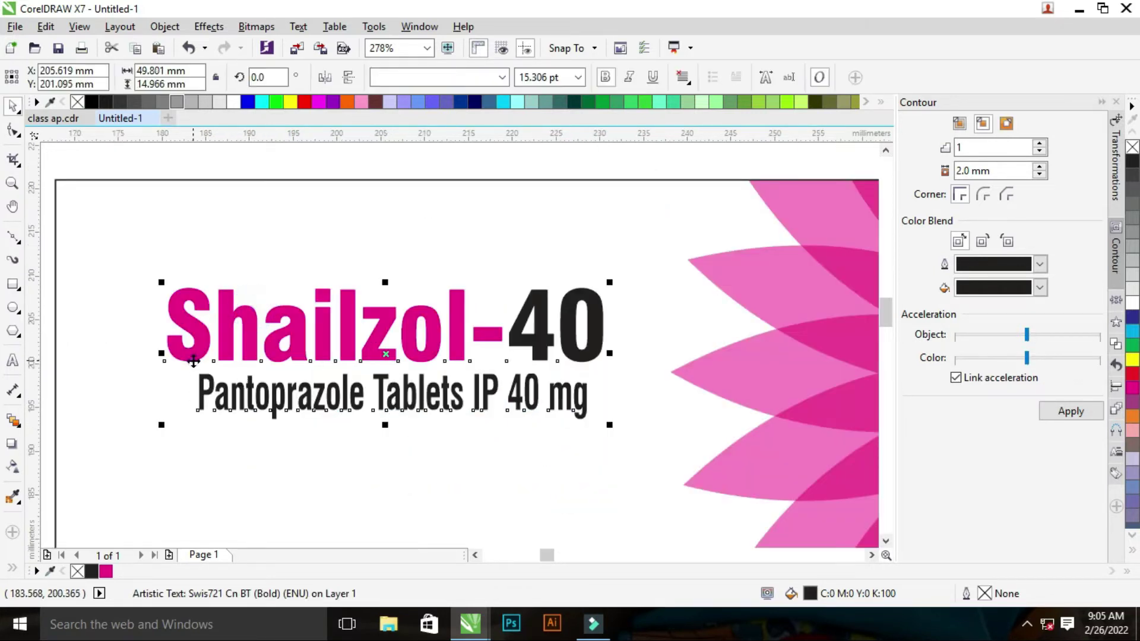
pyautogui.click(306, 158)
pyautogui.click(557, 411)
pyautogui.moveTo(561, 427); pyautogui.dragTo(608, 431)
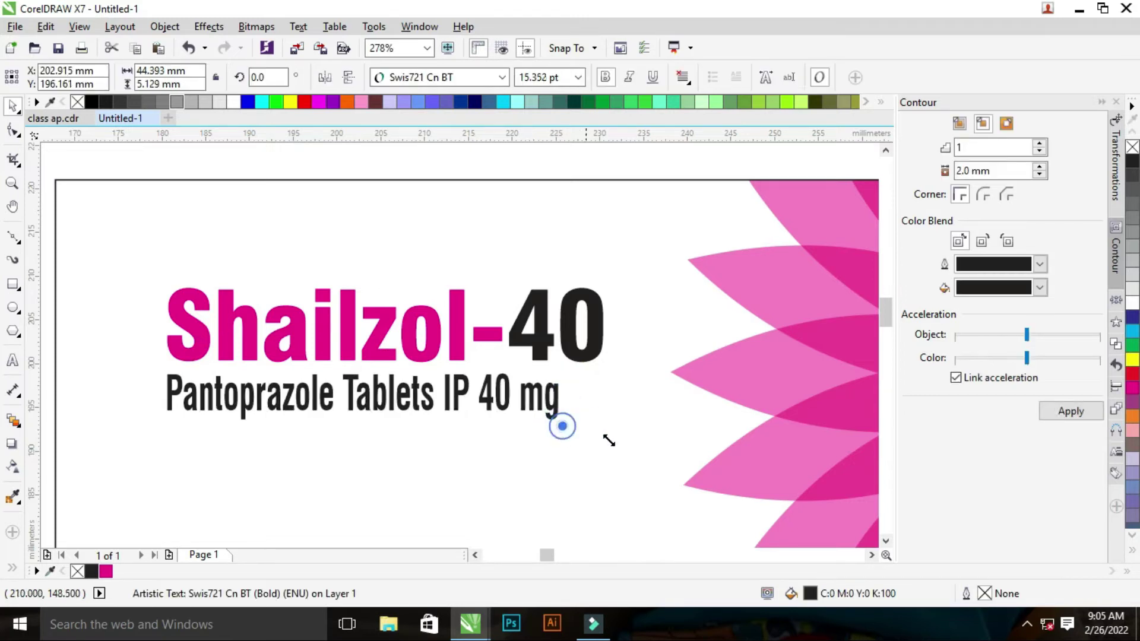
pyautogui.moveTo(453, 392); pyautogui.dragTo(457, 399)
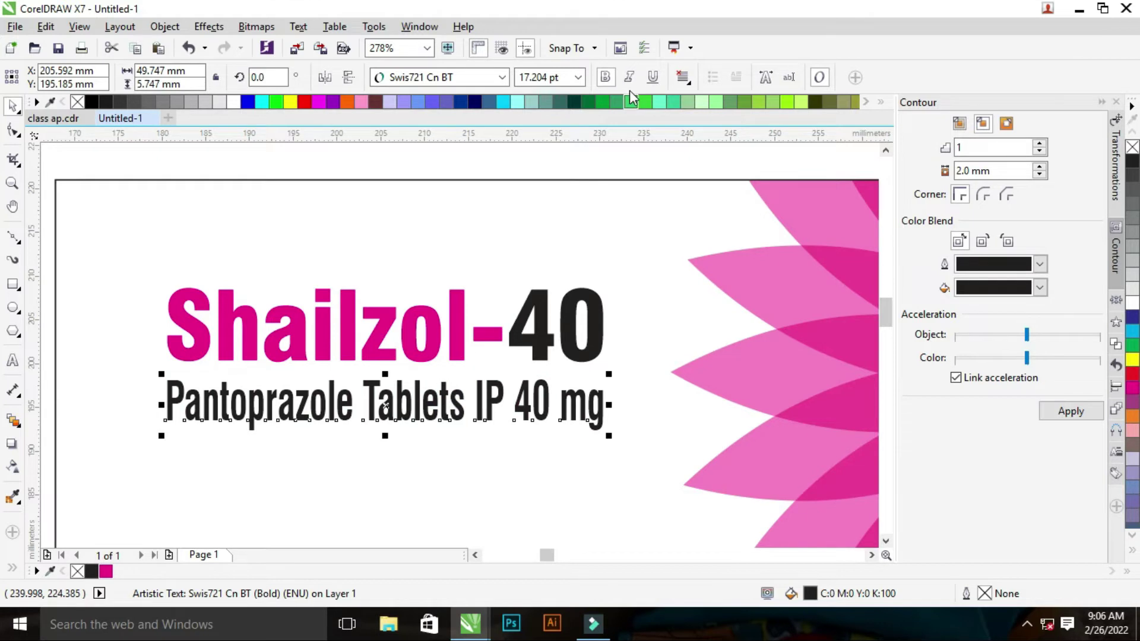
pyautogui.click(613, 78)
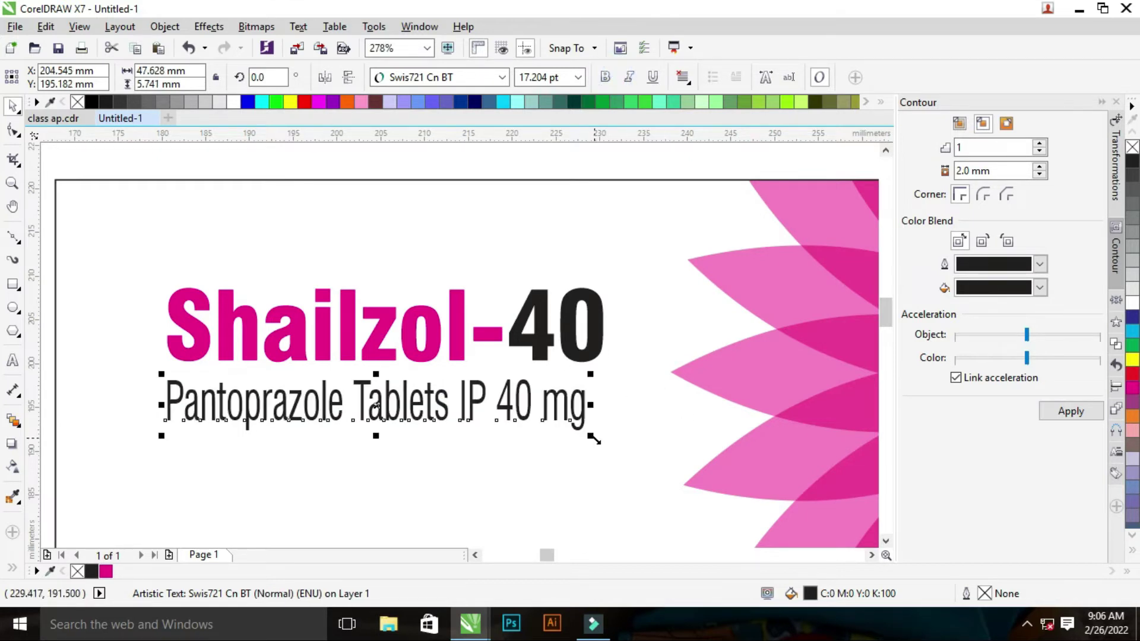
pyautogui.press('z')
pyautogui.scroll(-2, 605, 416)
pyautogui.scroll(-3, 261, 330)
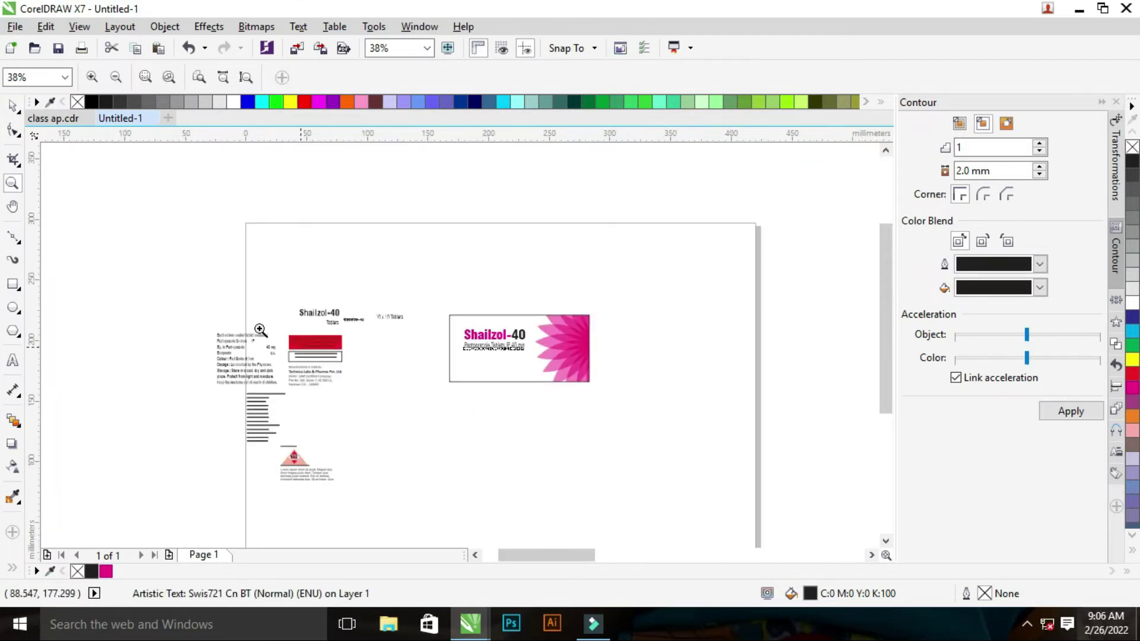
pyautogui.scroll(3, 376, 315)
pyautogui.scroll(2, 579, 434)
# - Move the 10 x 10 Tablets text into the front panel's lower left
pyautogui.press('space')
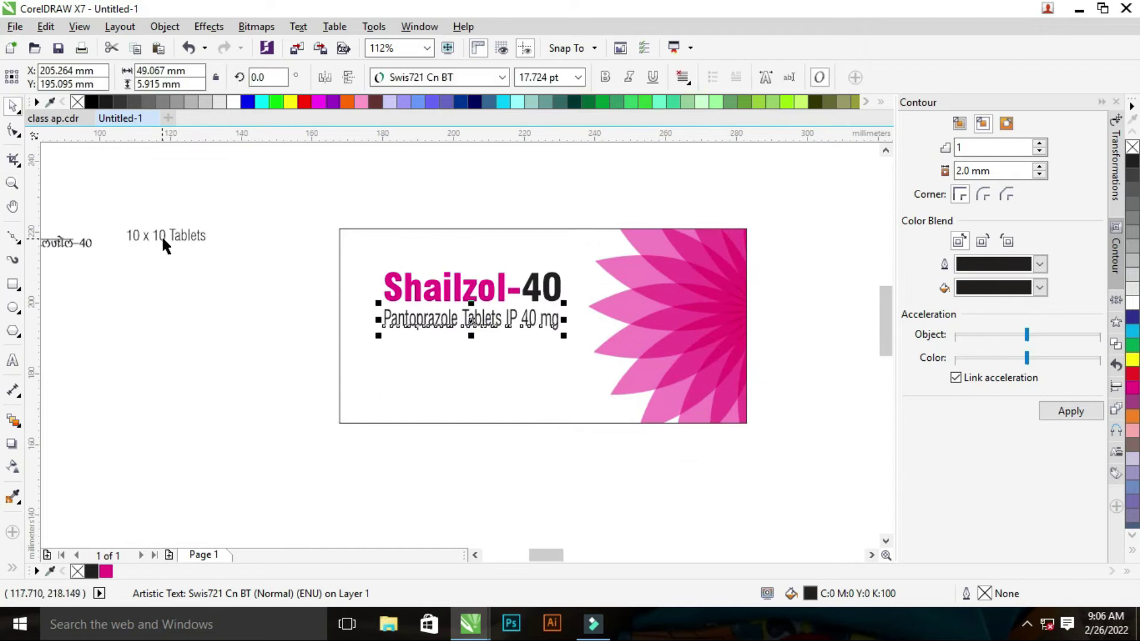
pyautogui.click(71, 240)
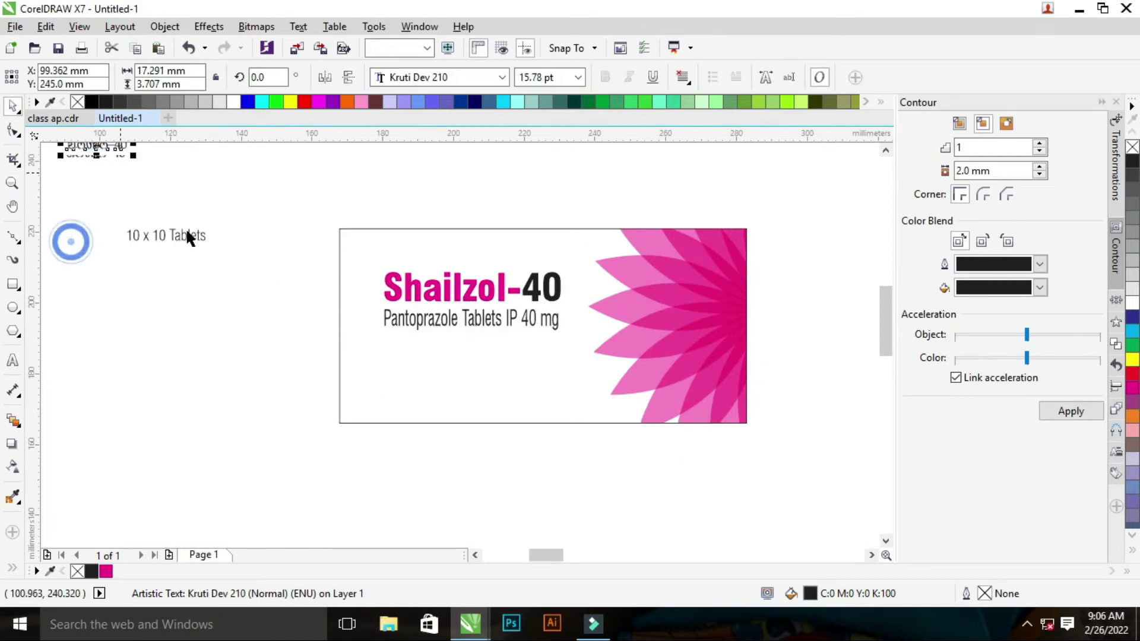
pyautogui.moveTo(185, 234); pyautogui.dragTo(428, 397)
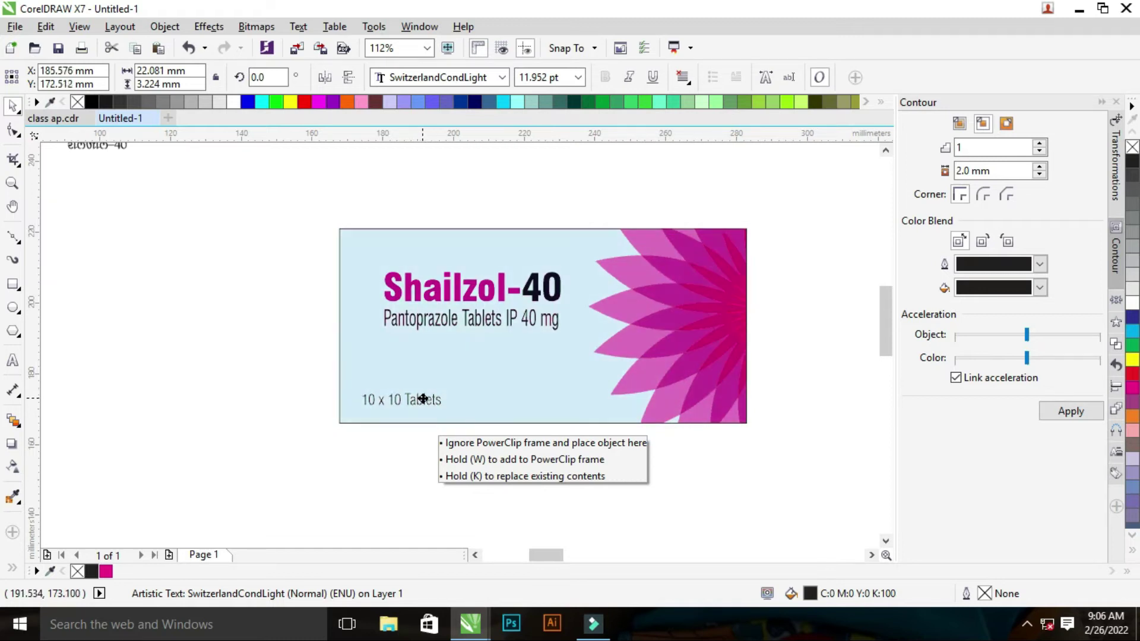
pyautogui.moveTo(427, 398); pyautogui.dragTo(419, 404)
# - Fine-tune the 10 x 10 Tablets position, then start a Shailzol-40 text copy
pyautogui.press('z')
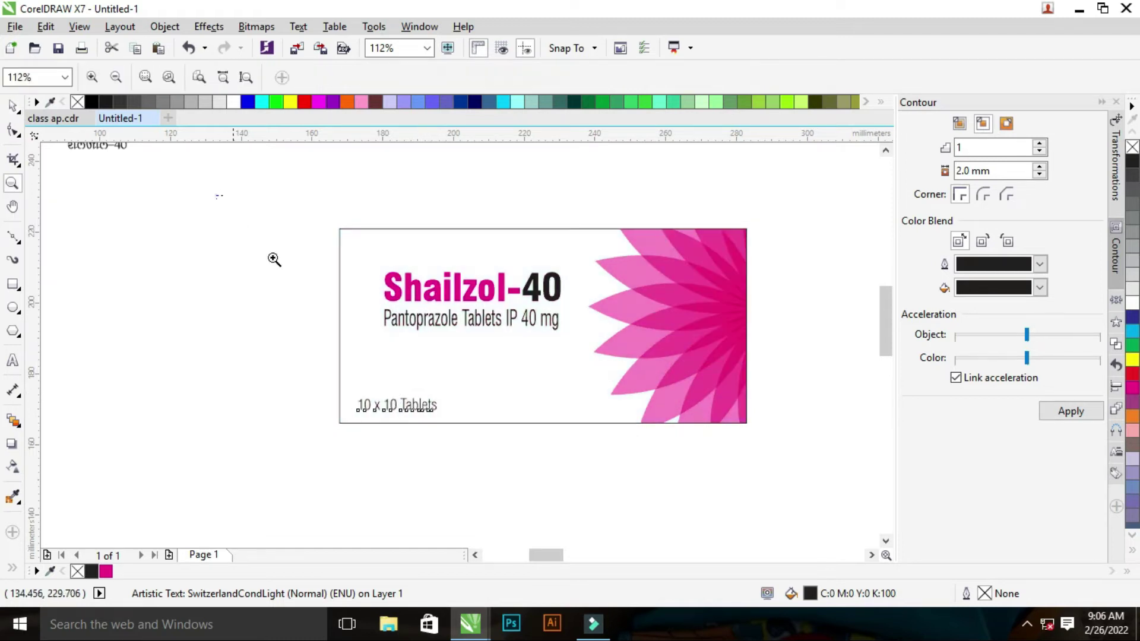
pyautogui.scroll(1, 368, 484)
pyautogui.moveTo(224, 301); pyautogui.dragTo(487, 470)
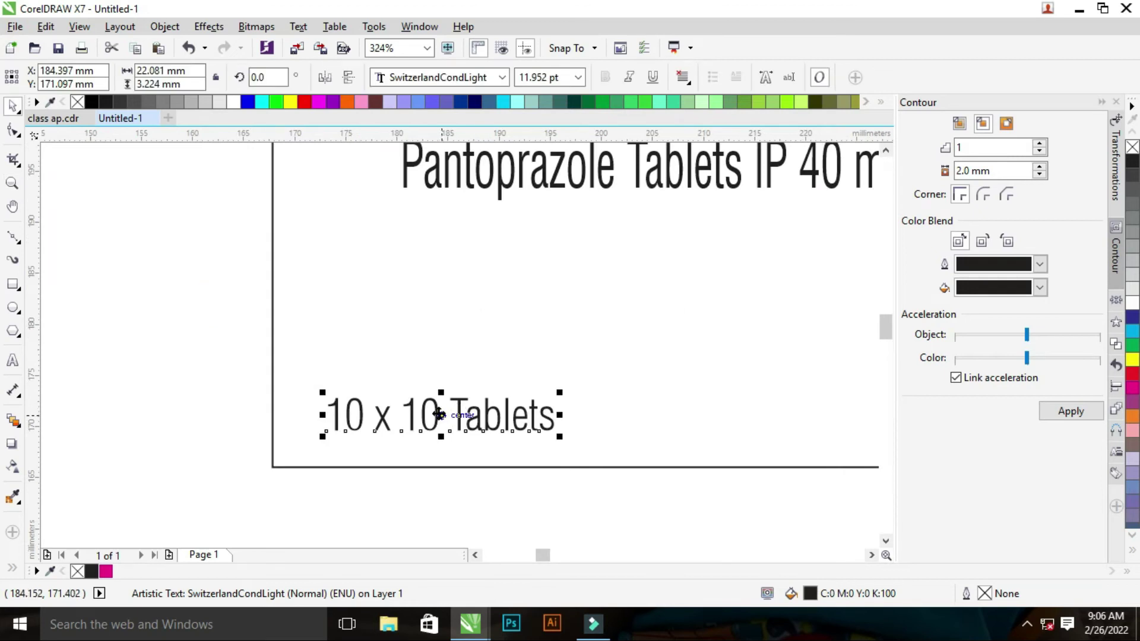
pyautogui.moveTo(438, 414); pyautogui.dragTo(447, 404)
pyautogui.press('z')
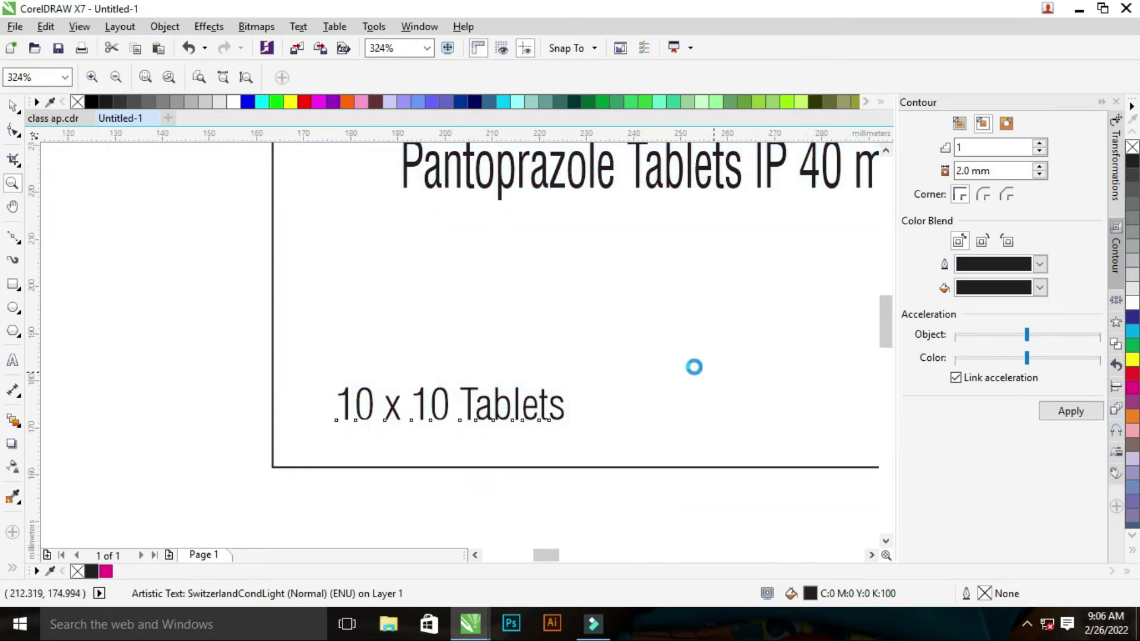
pyautogui.moveTo(267, 198); pyautogui.dragTo(855, 512)
pyautogui.press('space')
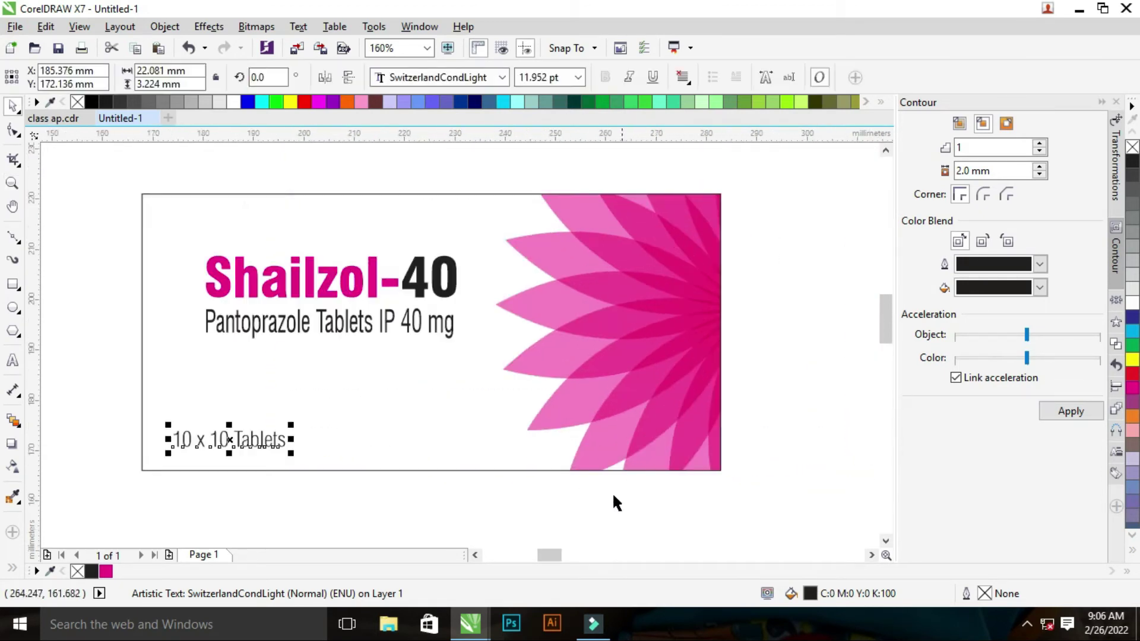
pyautogui.click(576, 493)
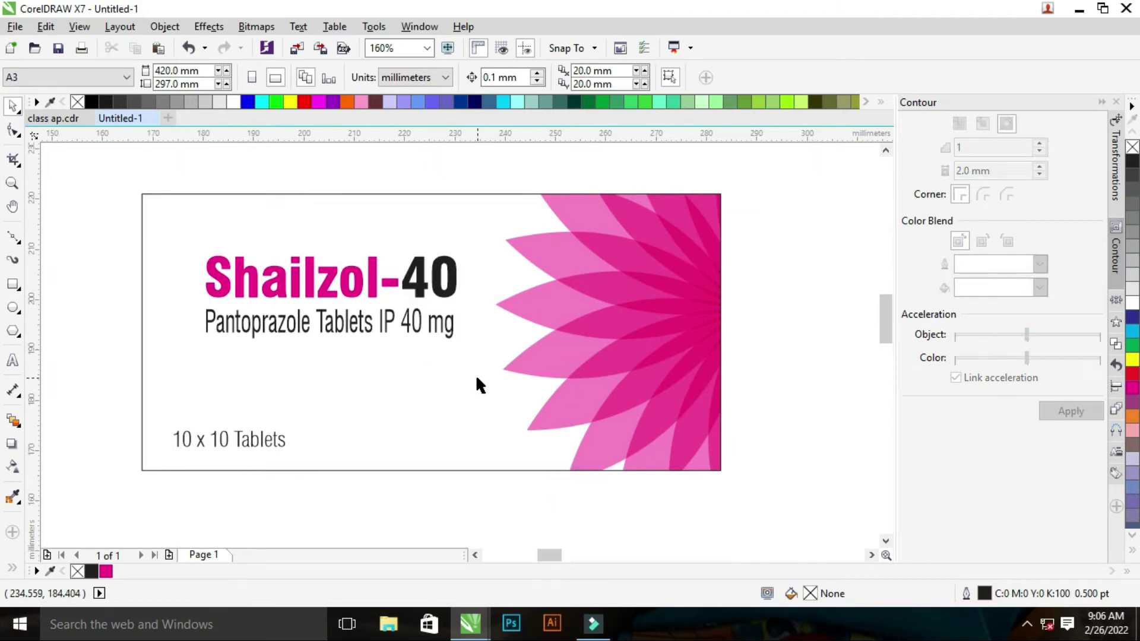
pyautogui.press('F8')
pyautogui.press('space')
# - Make a copy of the title reduced to just '40', enlarged inside the front panel
pyautogui.moveTo(420, 288)
pyautogui.mouseDown()
pyautogui.moveTo(452, 449)
pyautogui.moveTo(71, 399)
pyautogui.mouseUp()
pyautogui.press('F8')
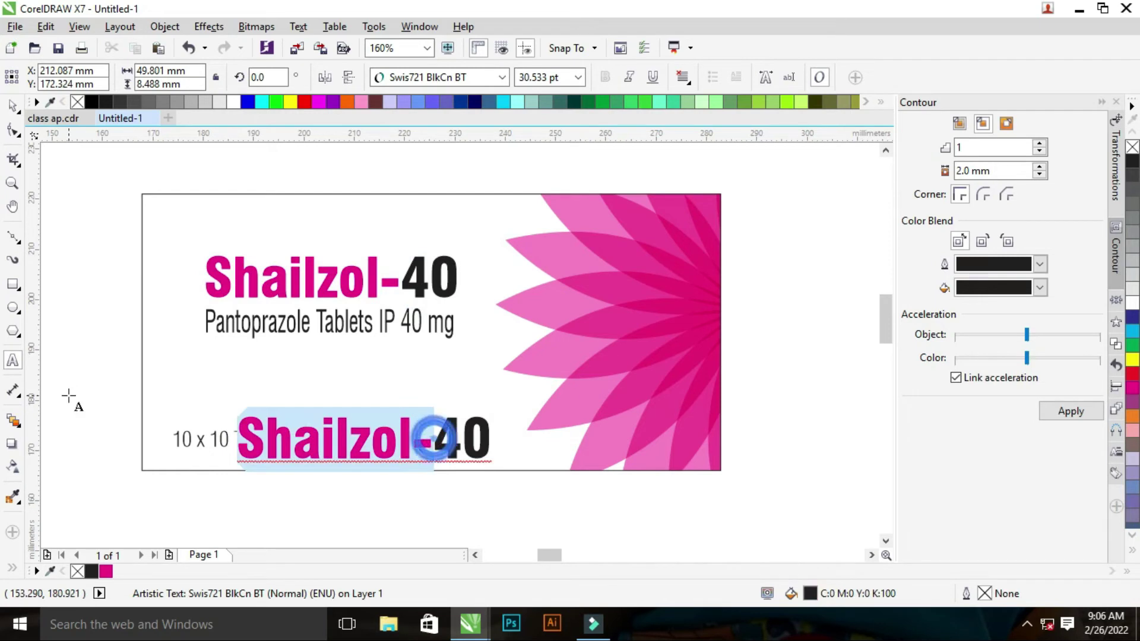
pyautogui.press('Delete')
pyautogui.hotkey('ctrl', 'space')
pyautogui.moveTo(285, 439)
pyautogui.mouseDown()
pyautogui.moveTo(379, 375)
pyautogui.moveTo(478, 466)
pyautogui.mouseUp()
pyautogui.moveTo(417, 396); pyautogui.dragTo(425, 391)
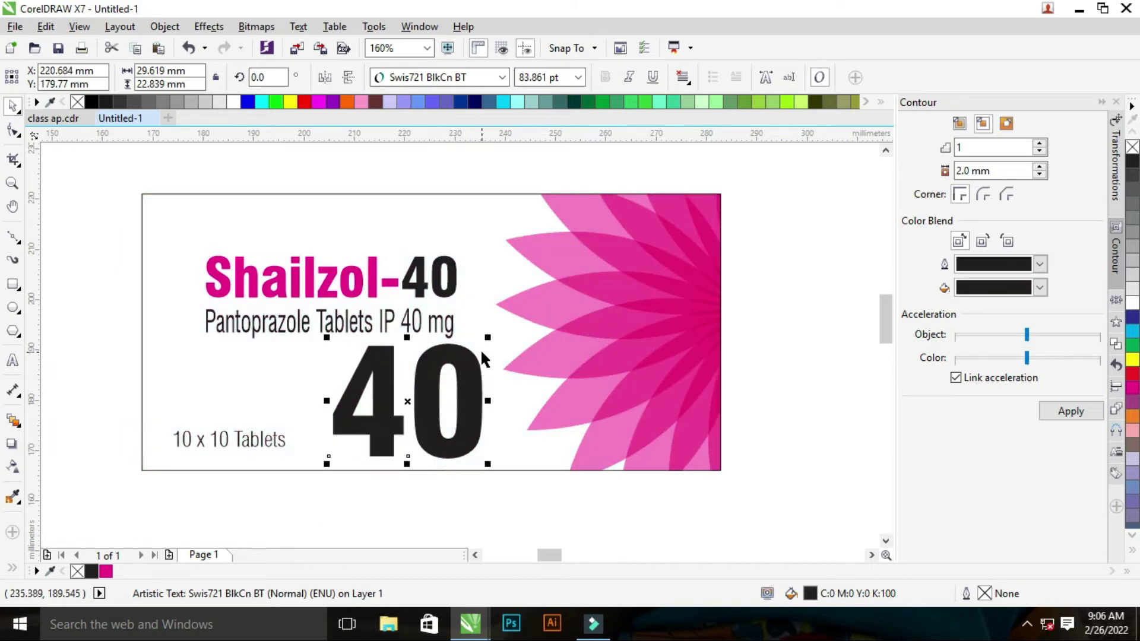
# - Open the front panel's clipped contents and select the 40 to adjust its italic style
pyautogui.click(631, 78)
pyautogui.scroll(-2, 480, 406)
pyautogui.moveTo(359, 249); pyautogui.dragTo(733, 503)
pyautogui.click(786, 365)
pyautogui.doubleClick(466, 417)
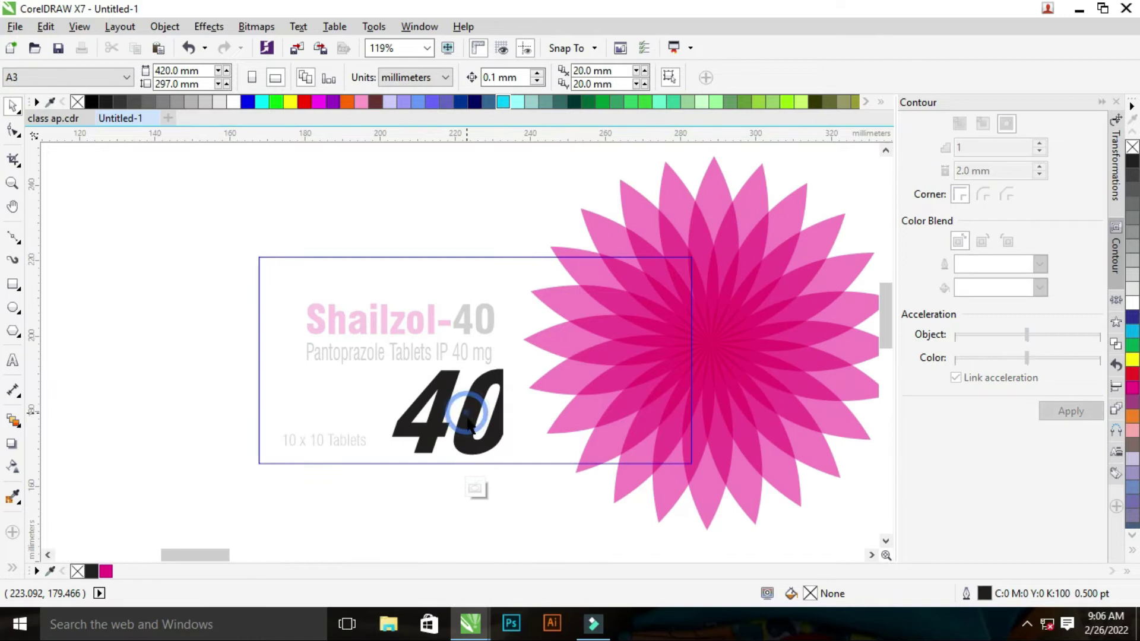
pyautogui.press('z')
pyautogui.moveTo(564, 424); pyautogui.dragTo(636, 415)
pyautogui.rightClick(262, 306)
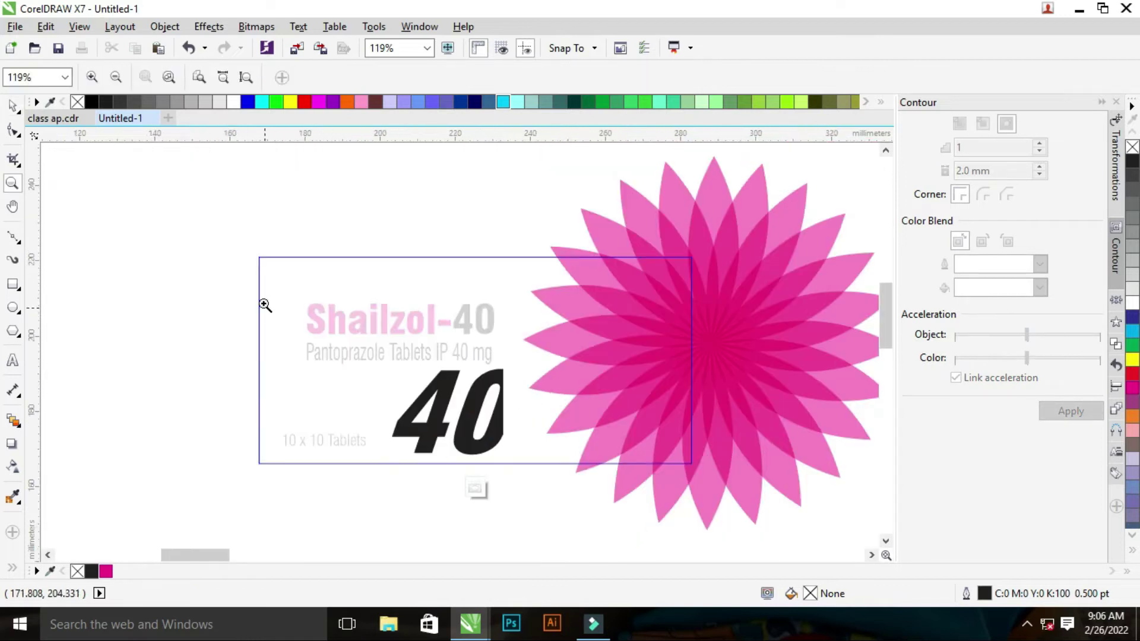
pyautogui.click(262, 303)
pyautogui.moveTo(243, 263); pyautogui.dragTo(554, 449)
pyautogui.press('space')
pyautogui.click(419, 330)
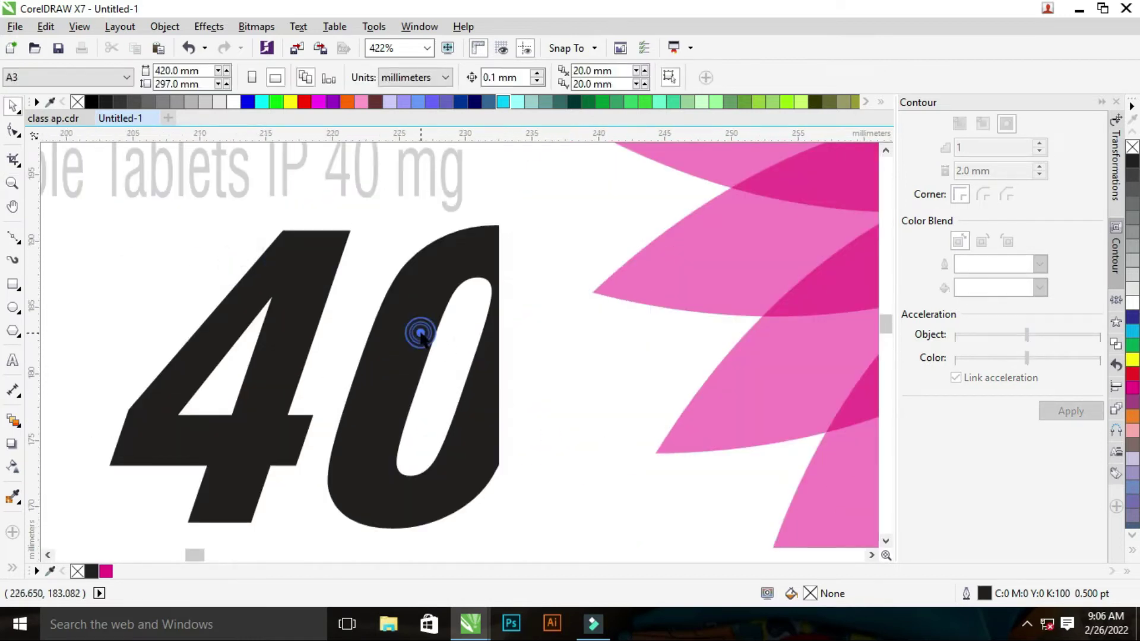
pyautogui.click(376, 318)
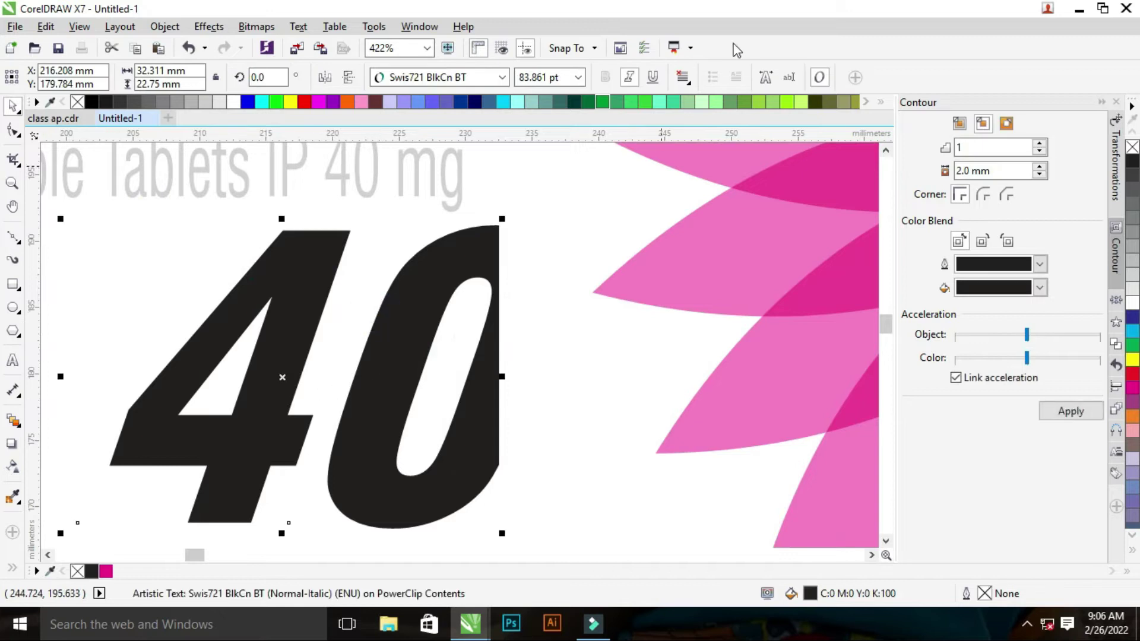
pyautogui.click(624, 78)
# - Set the 40 to italic after toggling the style a few times
pyautogui.press('space')
pyautogui.rightClick(508, 287)
pyautogui.rightClick(312, 367)
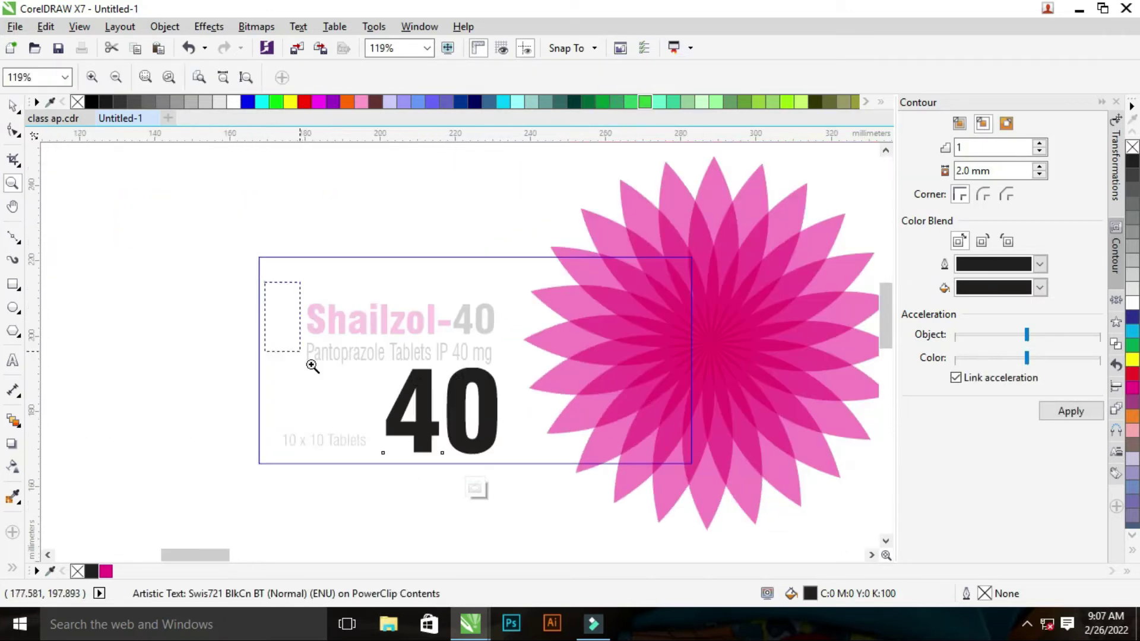
pyautogui.click(464, 384)
pyautogui.scroll(1, 469, 457)
pyautogui.press('space')
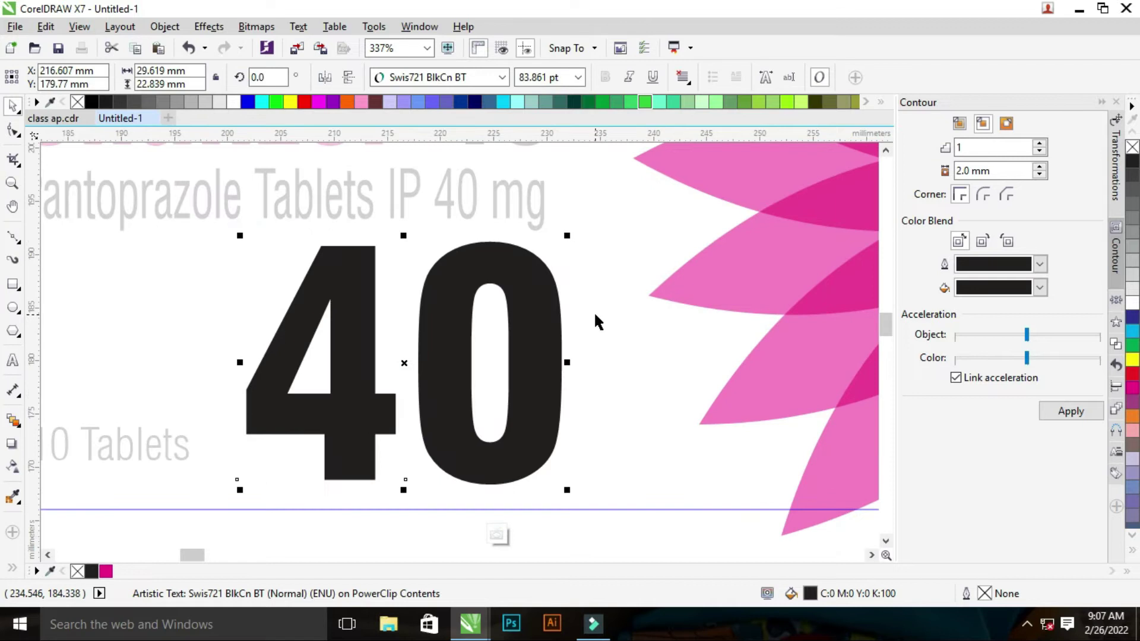
pyautogui.click(630, 78)
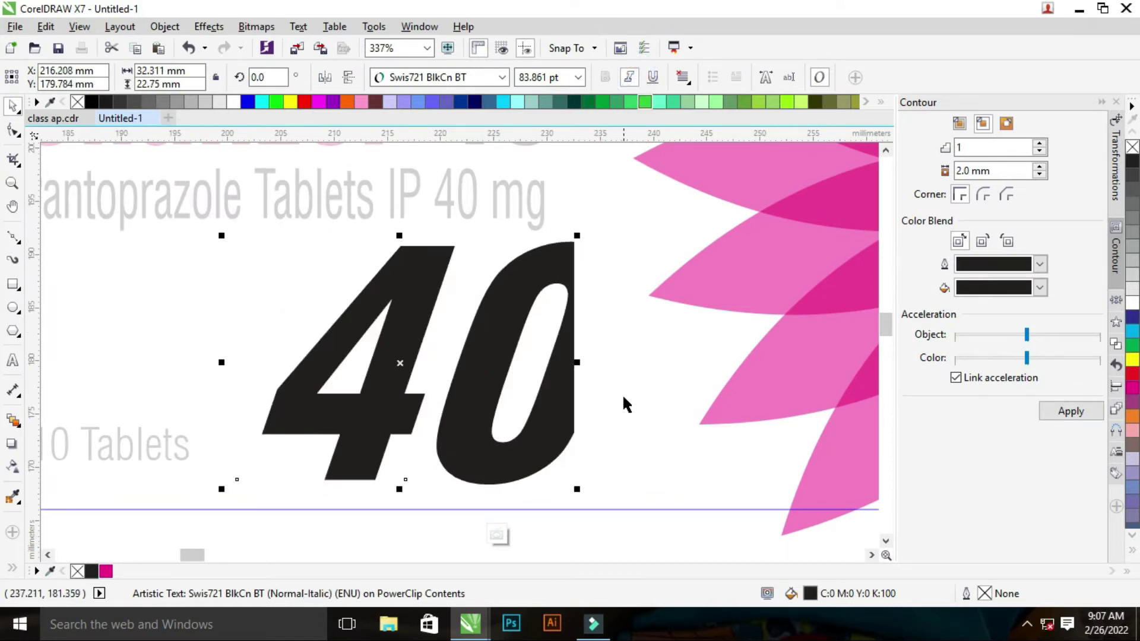
pyautogui.click(630, 77)
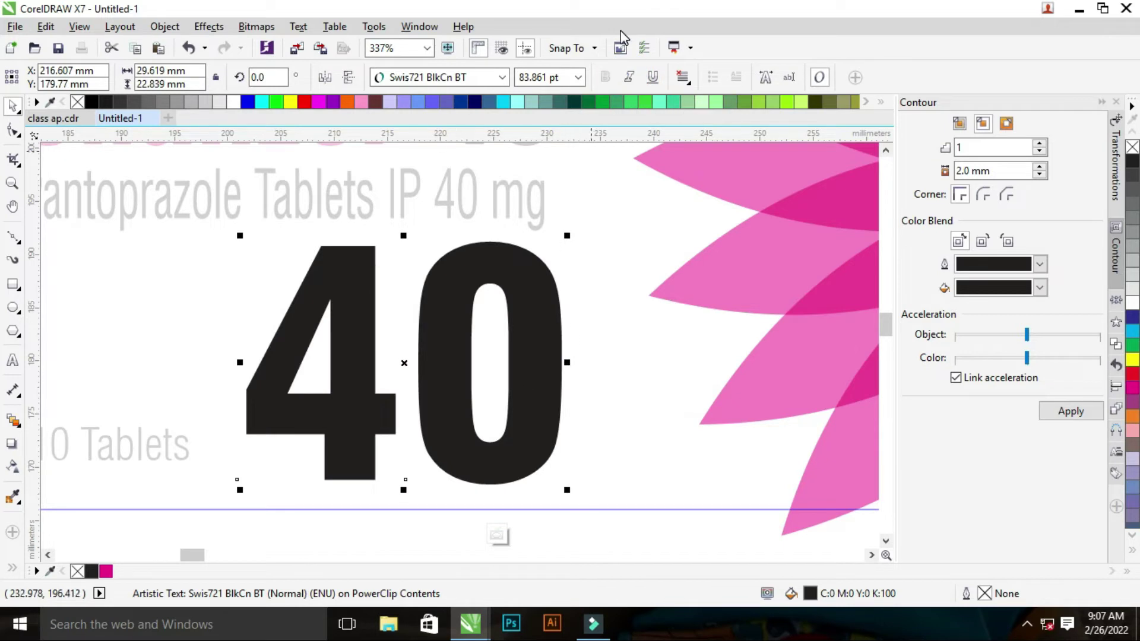
pyautogui.click(632, 75)
pyautogui.press('z')
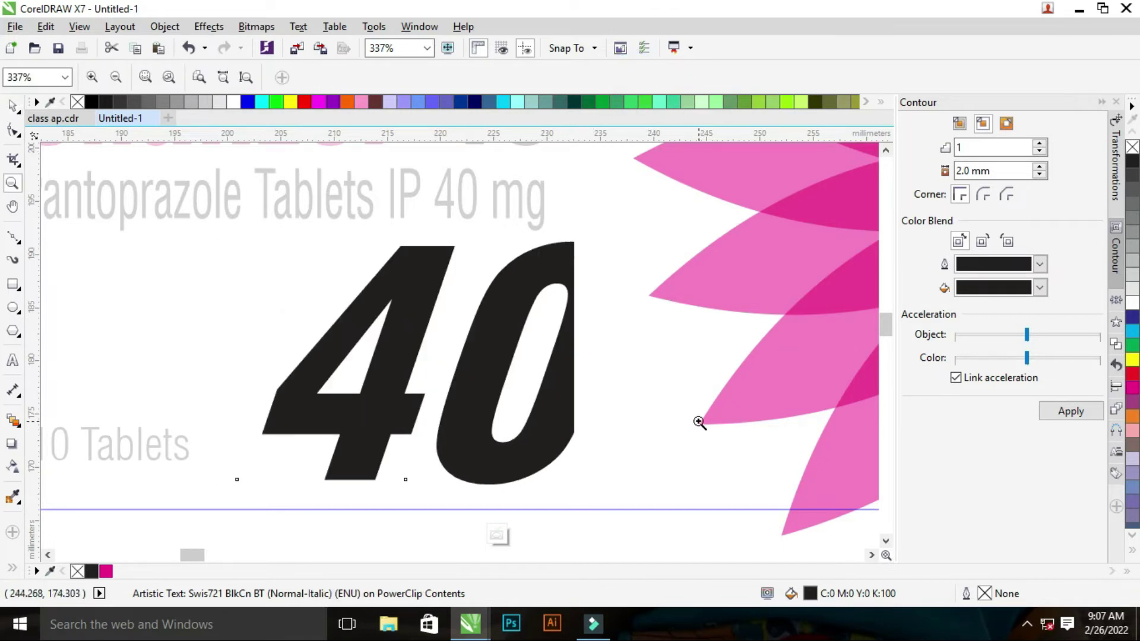
pyautogui.press('space')
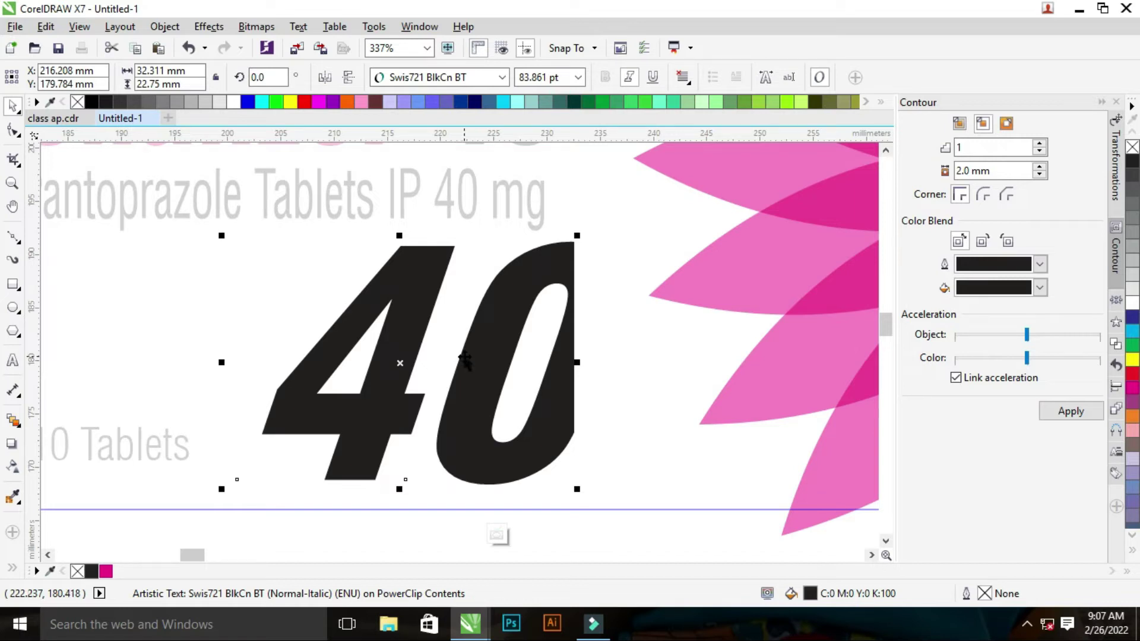
# - Convert the 40 to curves, fill it 20% grey, and finish editing the panel
pyautogui.hotkey('ctrl', 'q')
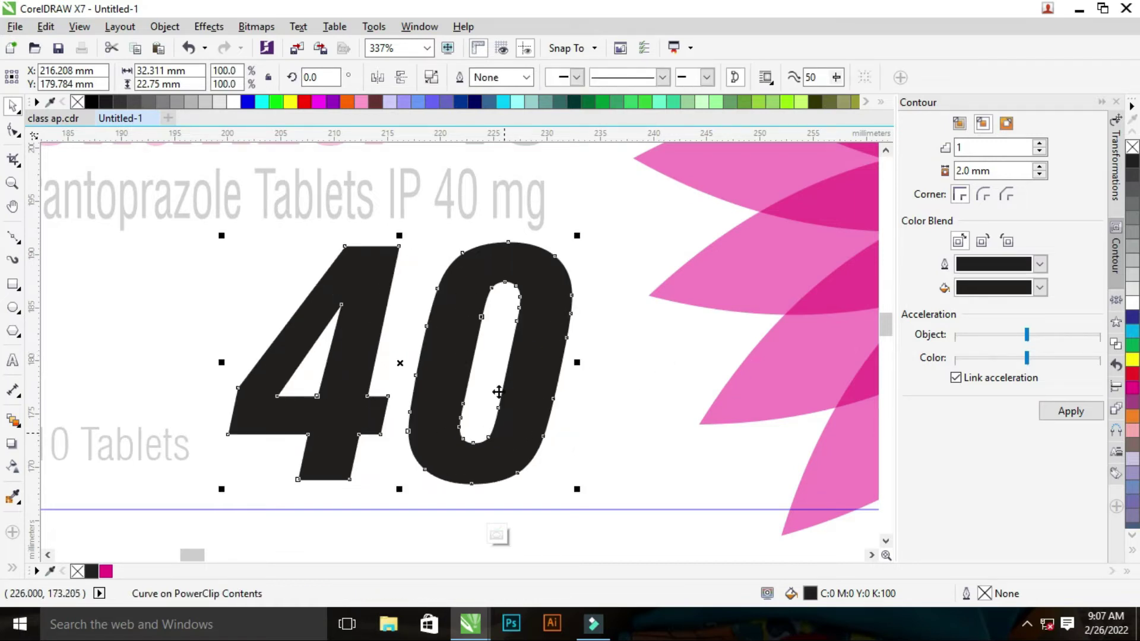
pyautogui.scroll(-2, 585, 506)
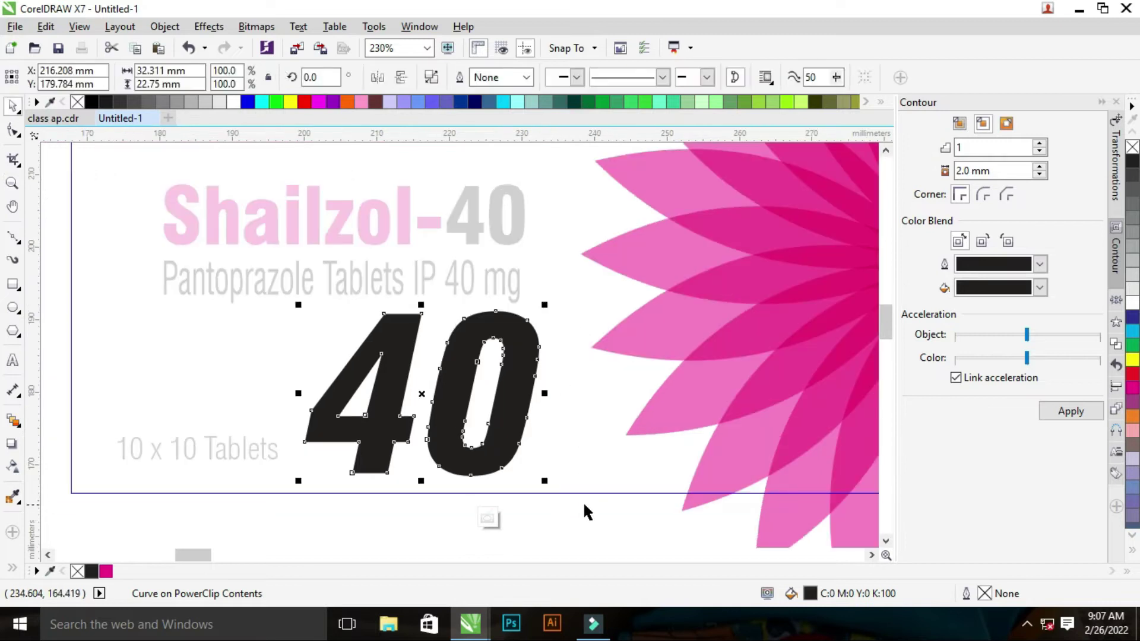
pyautogui.click(662, 547)
pyautogui.press('z')
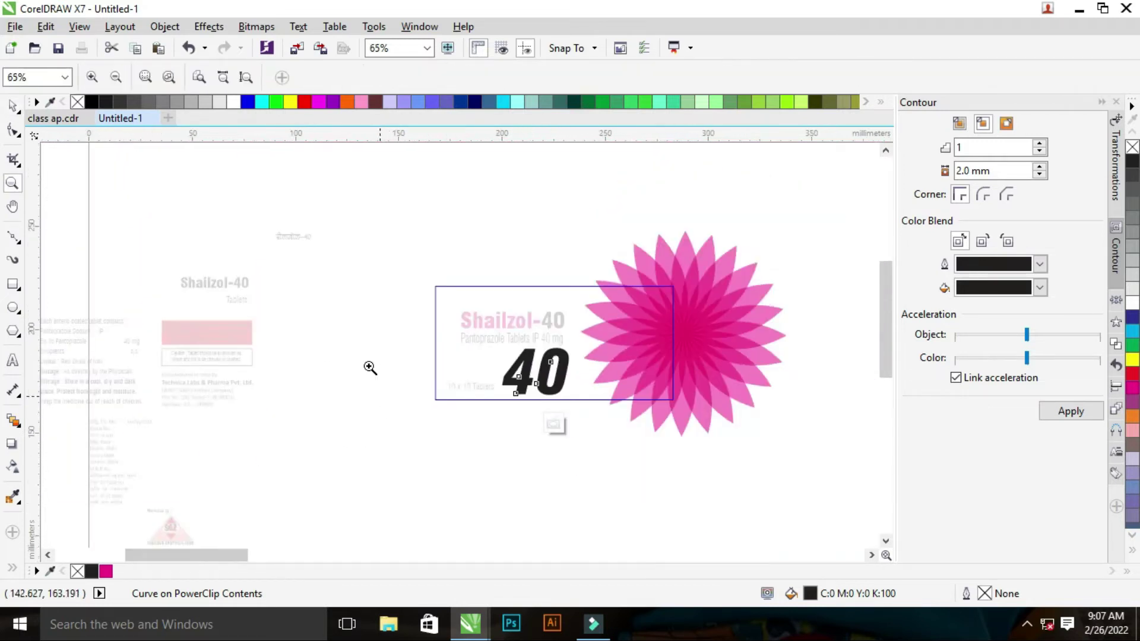
pyautogui.click(371, 328)
pyautogui.press('space')
pyautogui.click(1128, 292)
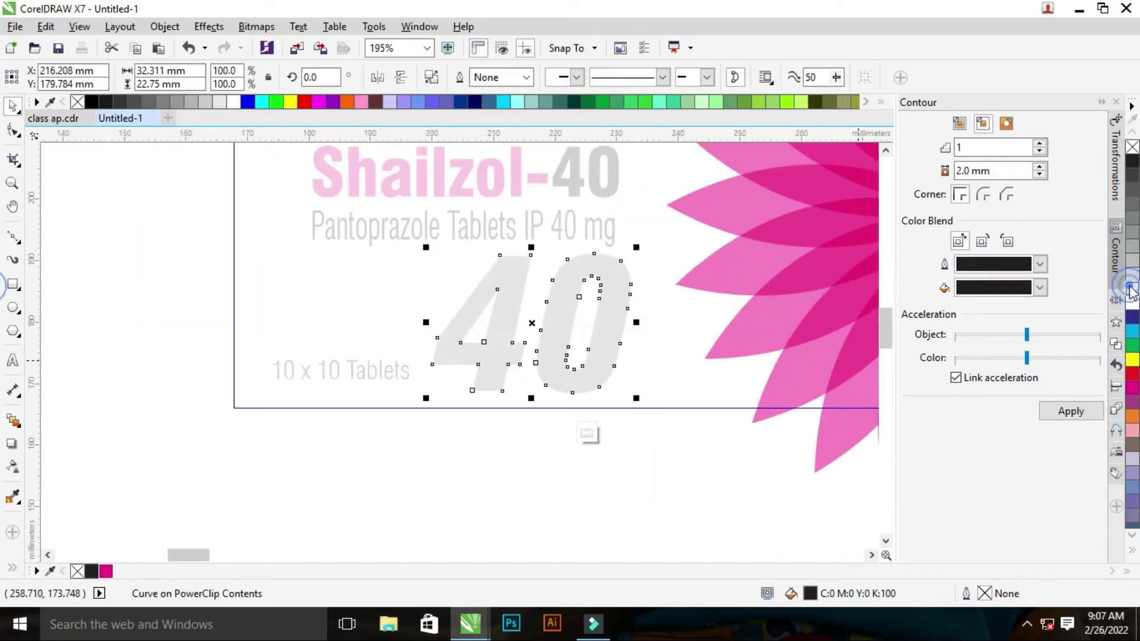
pyautogui.click(1131, 278)
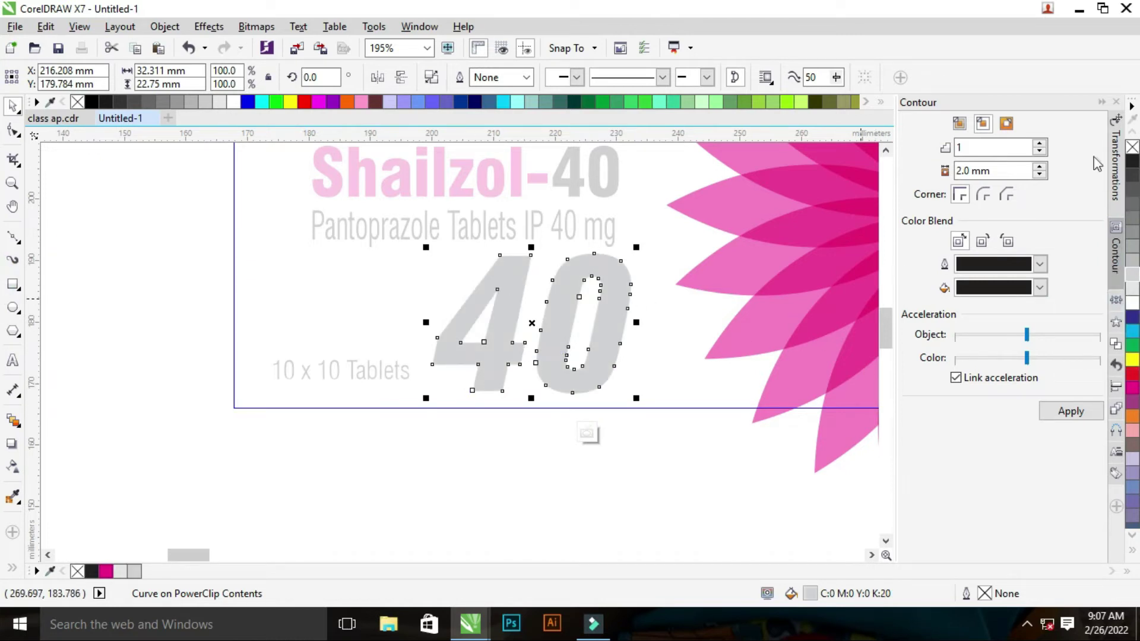
pyautogui.keyDown('ctrl'); pyautogui.click(719, 457); pyautogui.keyUp('ctrl')
# - Copy the clipped flower to the front panel's top-left corner, scaled to about 57%
pyautogui.press('z')
pyautogui.scroll(-3, 600, 307)
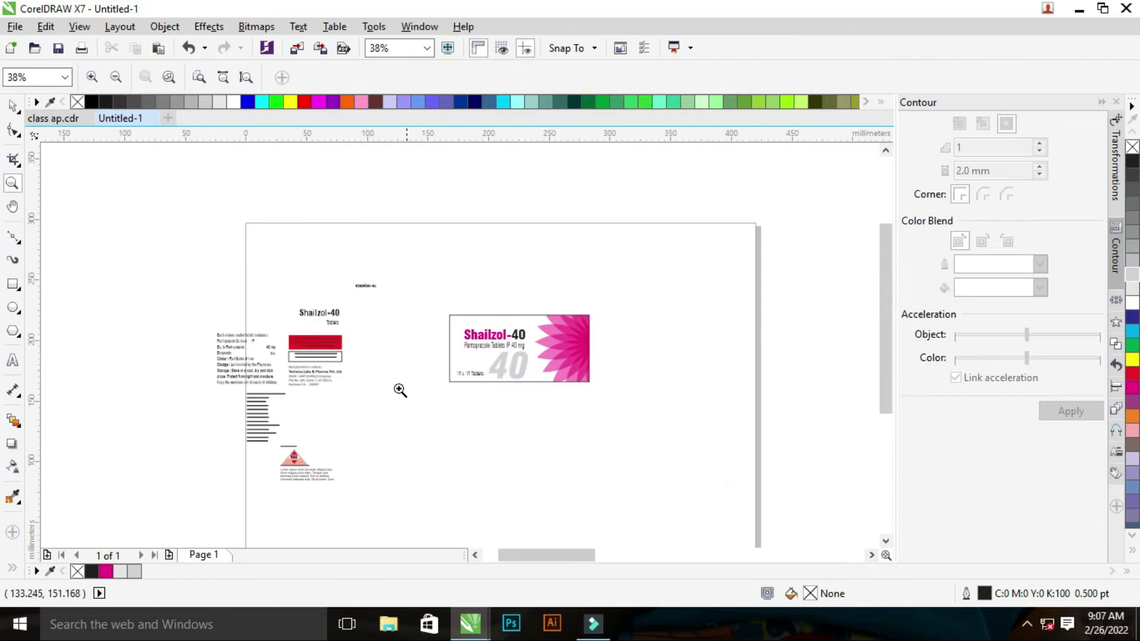
pyautogui.moveTo(321, 292); pyautogui.dragTo(775, 415)
pyautogui.moveTo(268, 235); pyautogui.dragTo(730, 417)
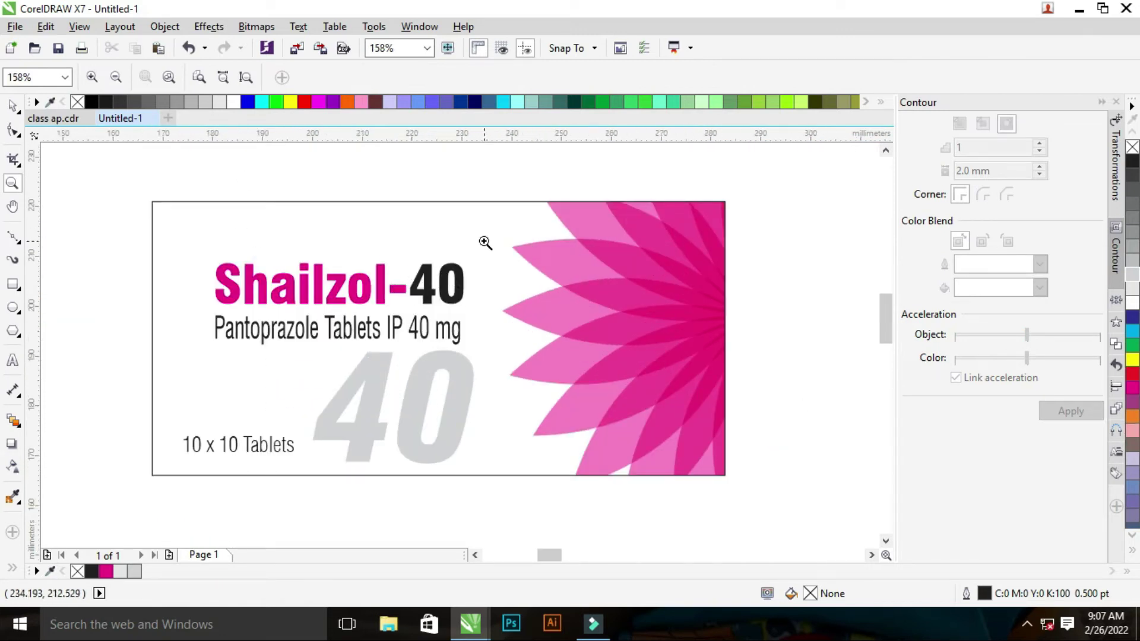
pyautogui.press('space')
pyautogui.click(633, 379)
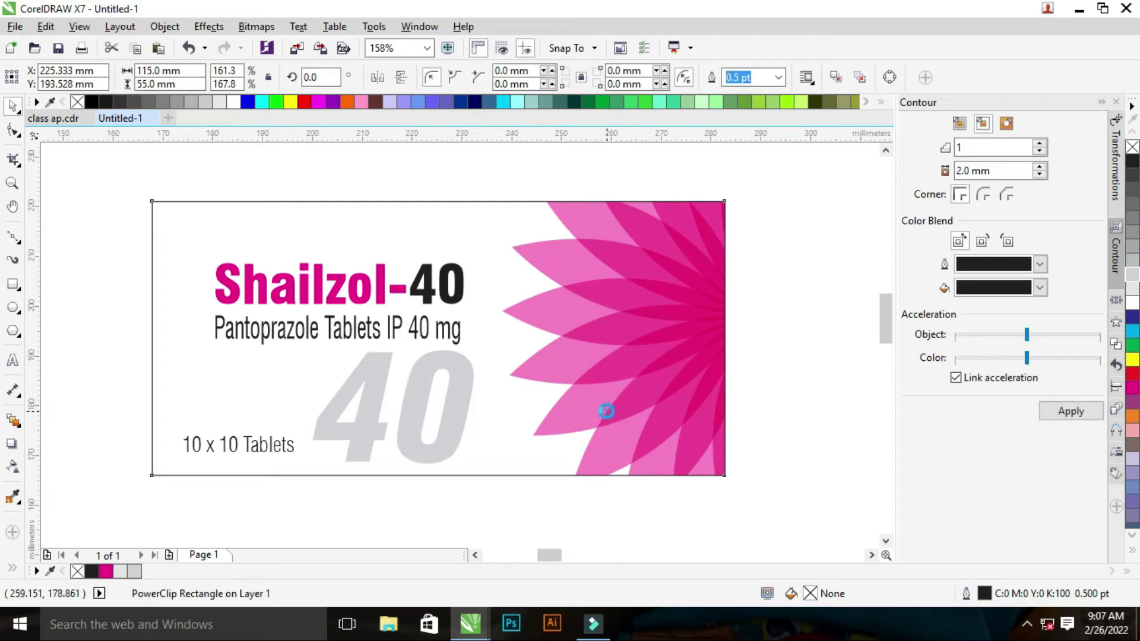
pyautogui.keyDown('ctrl'); pyautogui.click(606, 407); pyautogui.keyUp('ctrl')
pyautogui.moveTo(755, 321)
pyautogui.mouseDown()
pyautogui.moveTo(89, 221)
pyautogui.moveTo(65, 176)
pyautogui.moveTo(90, 170)
pyautogui.mouseUp()
pyautogui.press('F3')
pyautogui.moveTo(438, 373); pyautogui.dragTo(316, 250)
pyautogui.moveTo(257, 191)
pyautogui.mouseDown()
pyautogui.moveTo(305, 221)
pyautogui.moveTo(318, 247)
pyautogui.mouseUp()
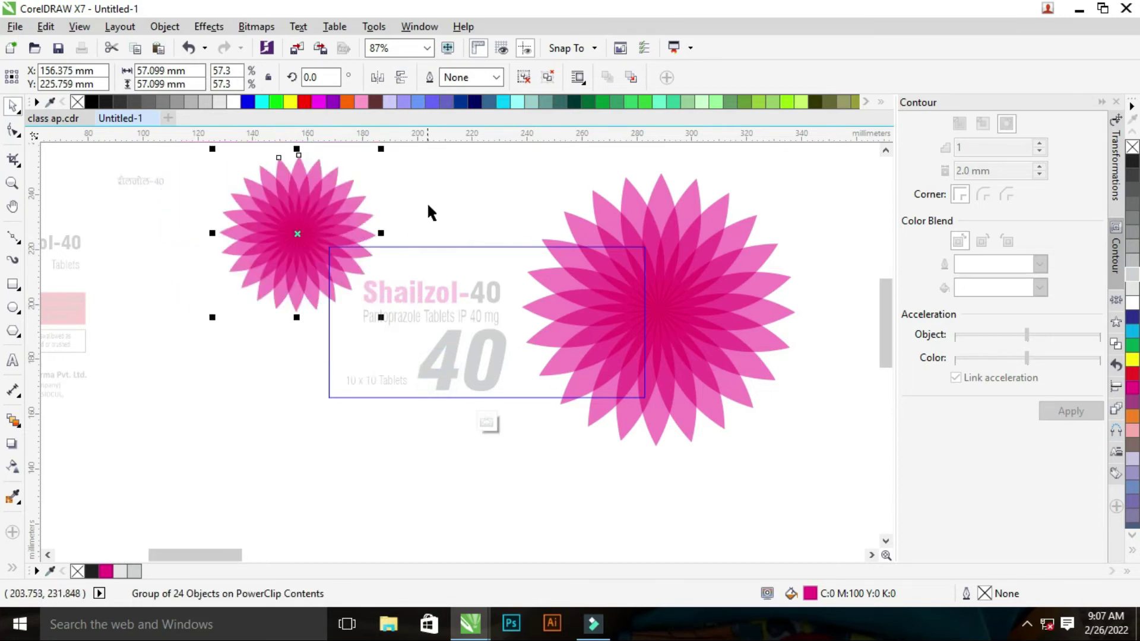
pyautogui.keyDown('ctrl'); pyautogui.click(428, 196); pyautogui.keyUp('ctrl')
# - Draw a small 44.4 × 23.4 mm rectangle below the front panel
pyautogui.press('z')
pyautogui.moveTo(127, 175); pyautogui.dragTo(694, 432)
pyautogui.moveTo(186, 261); pyautogui.dragTo(842, 499)
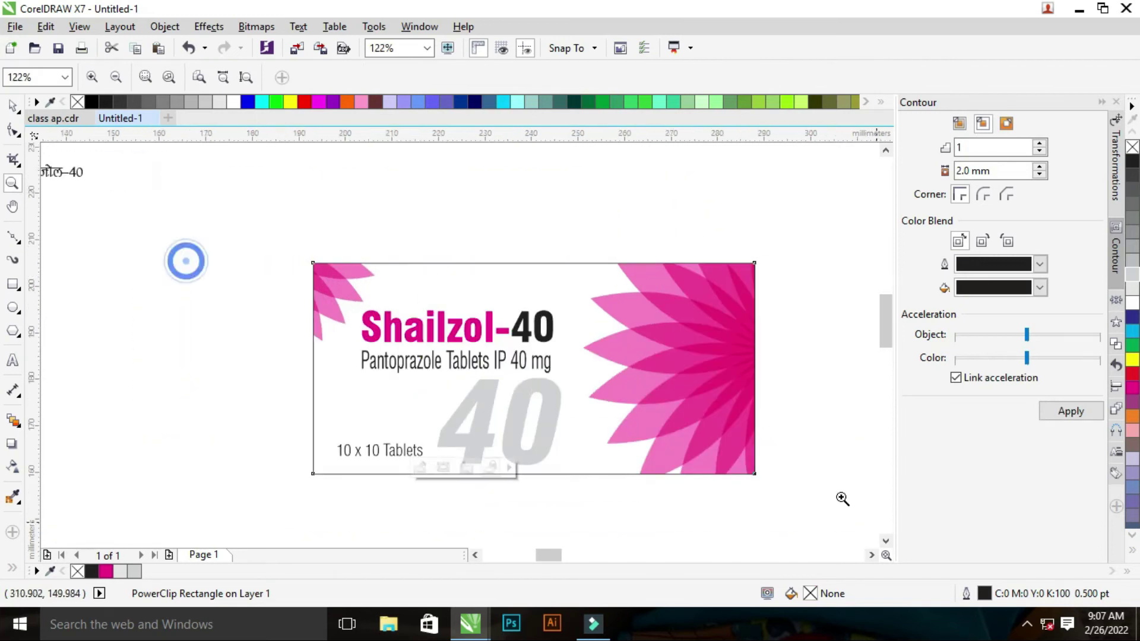
pyautogui.rightClick(408, 326)
pyautogui.rightClick(412, 389)
pyautogui.moveTo(109, 233); pyautogui.dragTo(755, 552)
pyautogui.moveTo(132, 172); pyautogui.dragTo(791, 428)
pyautogui.press('space')
pyautogui.click(722, 437)
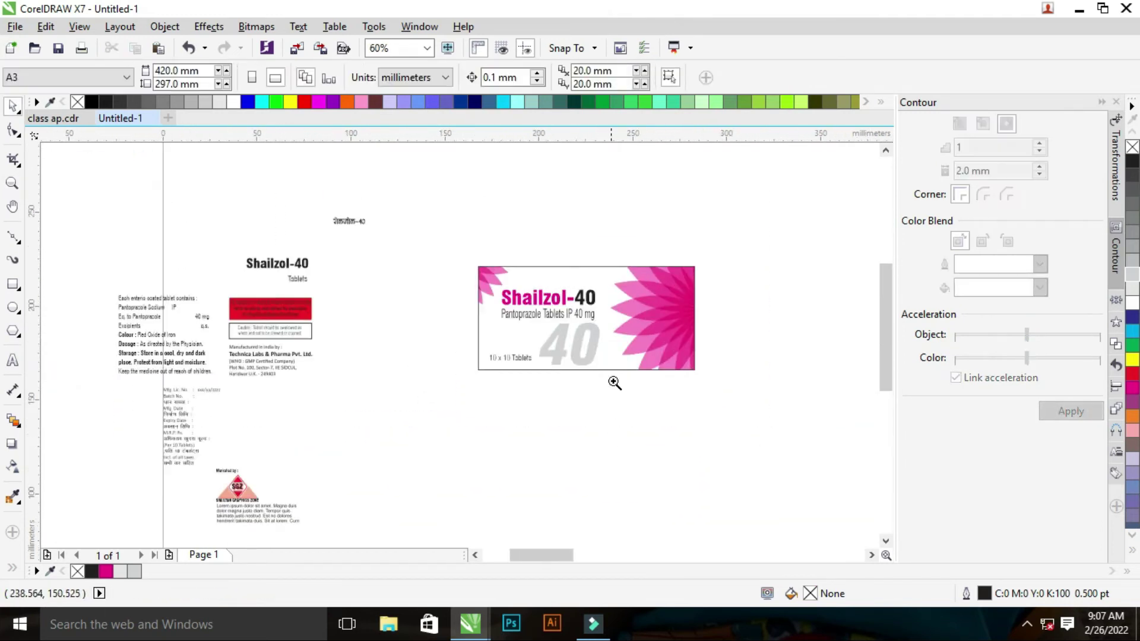
pyautogui.press('z')
pyautogui.moveTo(311, 214); pyautogui.dragTo(879, 561)
pyautogui.press('space')
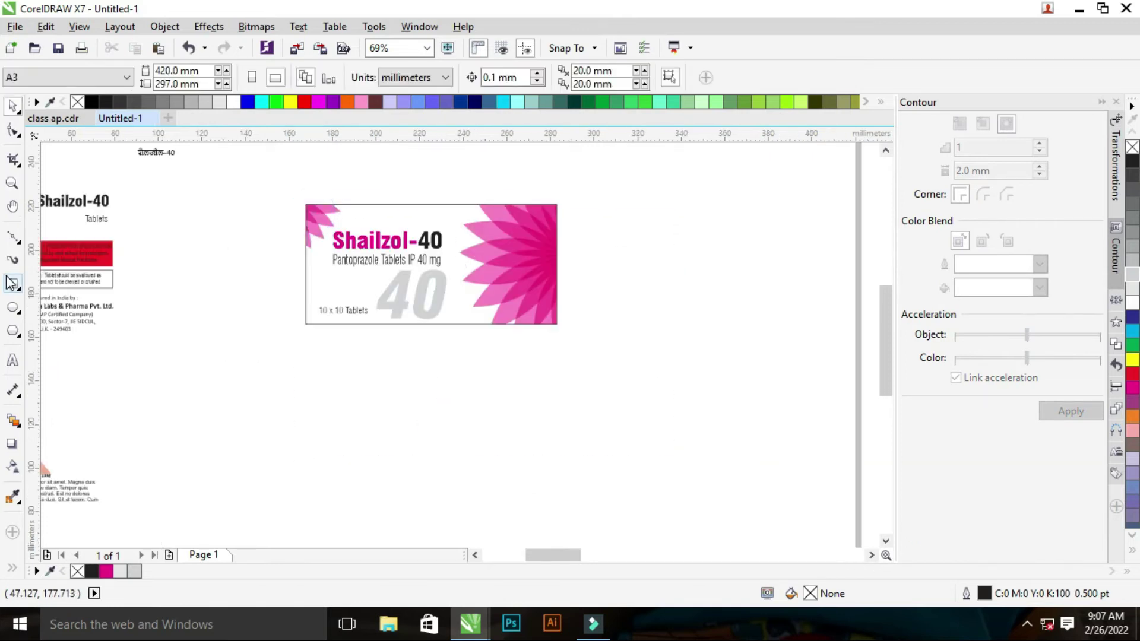
pyautogui.click(12, 284)
pyautogui.moveTo(305, 344); pyautogui.dragTo(402, 400)
# - Size a new rectangle to 115 × 55 mm and snap it beneath the front panel
pyautogui.scroll(-1, 325, 346)
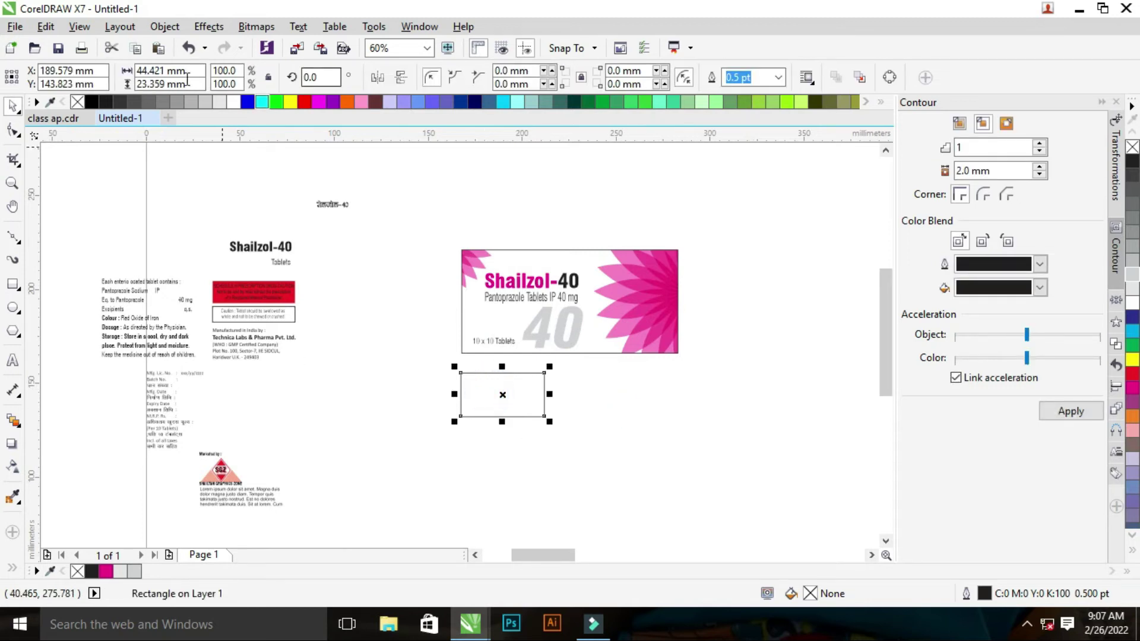
pyautogui.moveTo(149, 70); pyautogui.dragTo(136, 70)
pyautogui.write('55')
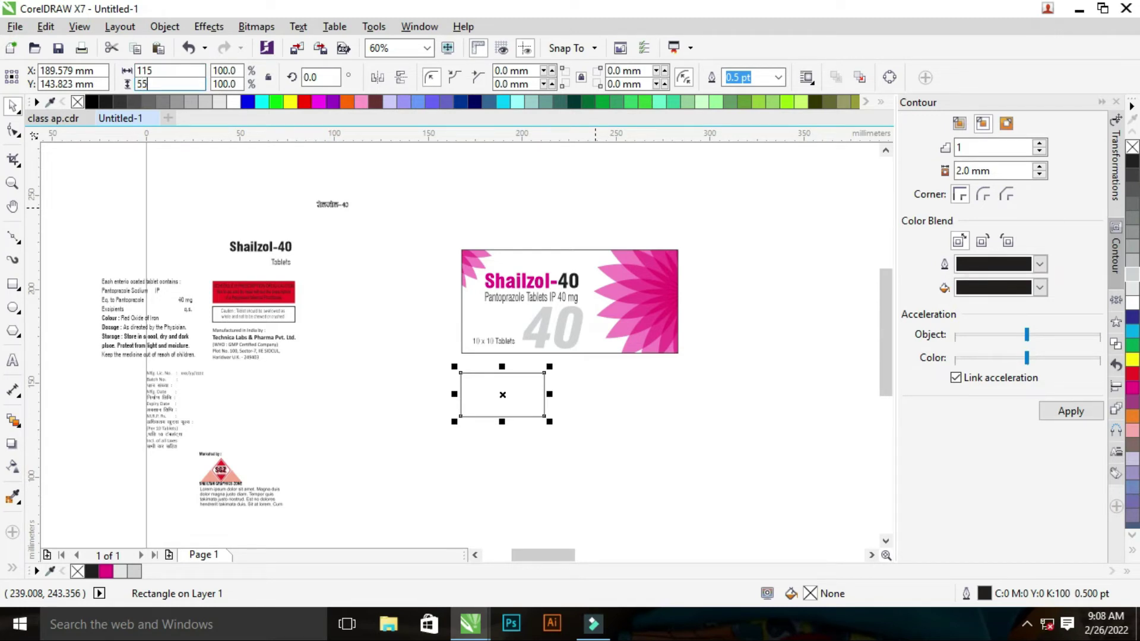
pyautogui.click(580, 407)
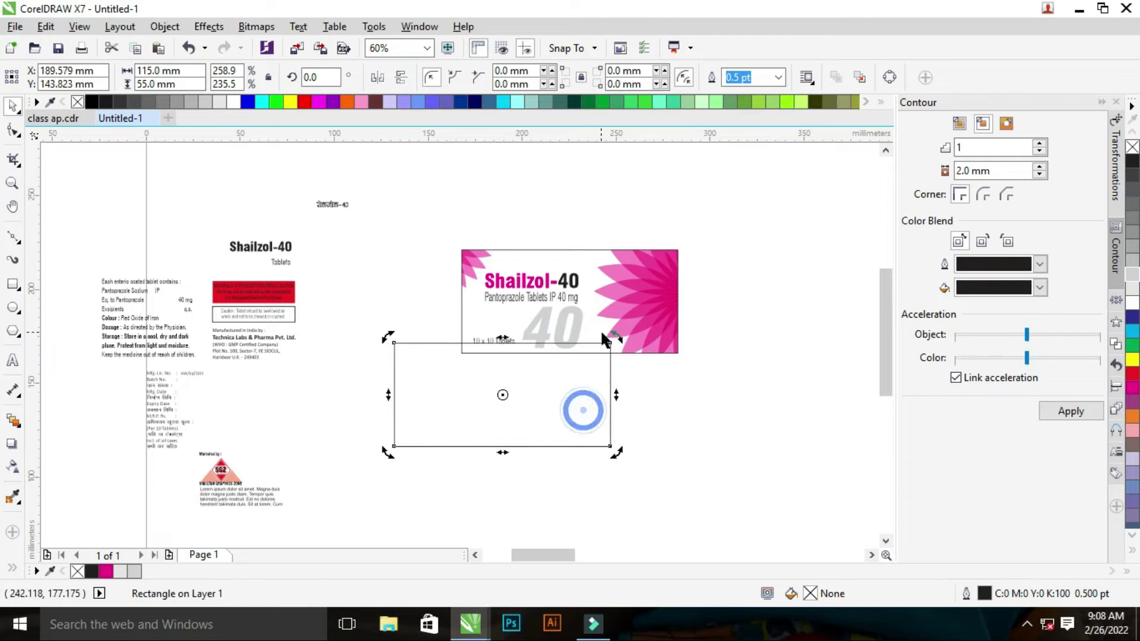
pyautogui.click(596, 386)
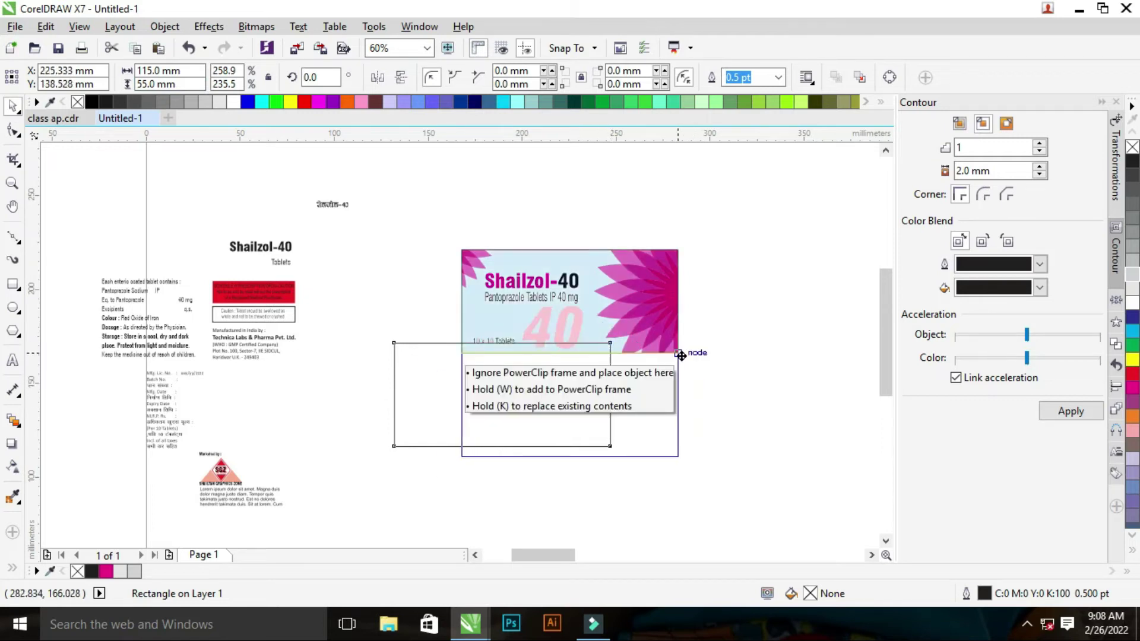
pyautogui.moveTo(612, 345); pyautogui.dragTo(679, 354)
# - Zoom in and move the back-label text objects toward the new back panel
pyautogui.press('z')
pyautogui.press('F3')
pyautogui.moveTo(158, 207); pyautogui.dragTo(773, 437)
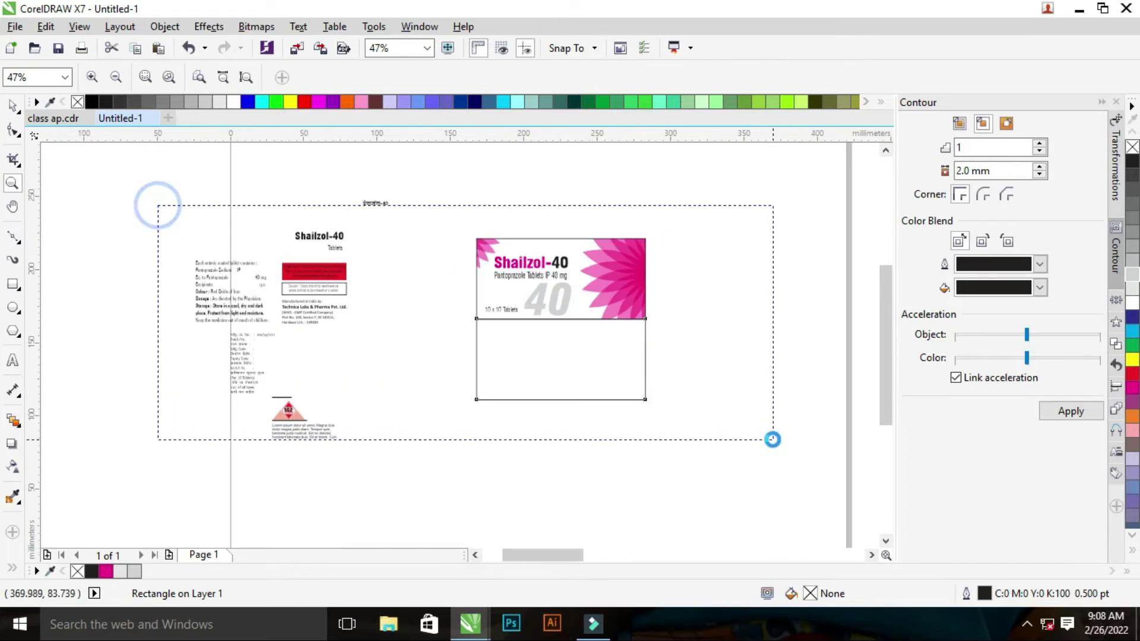
pyautogui.press('space')
pyautogui.click(365, 357)
pyautogui.moveTo(52, 246); pyautogui.dragTo(326, 355)
pyautogui.moveTo(239, 293); pyautogui.dragTo(399, 384)
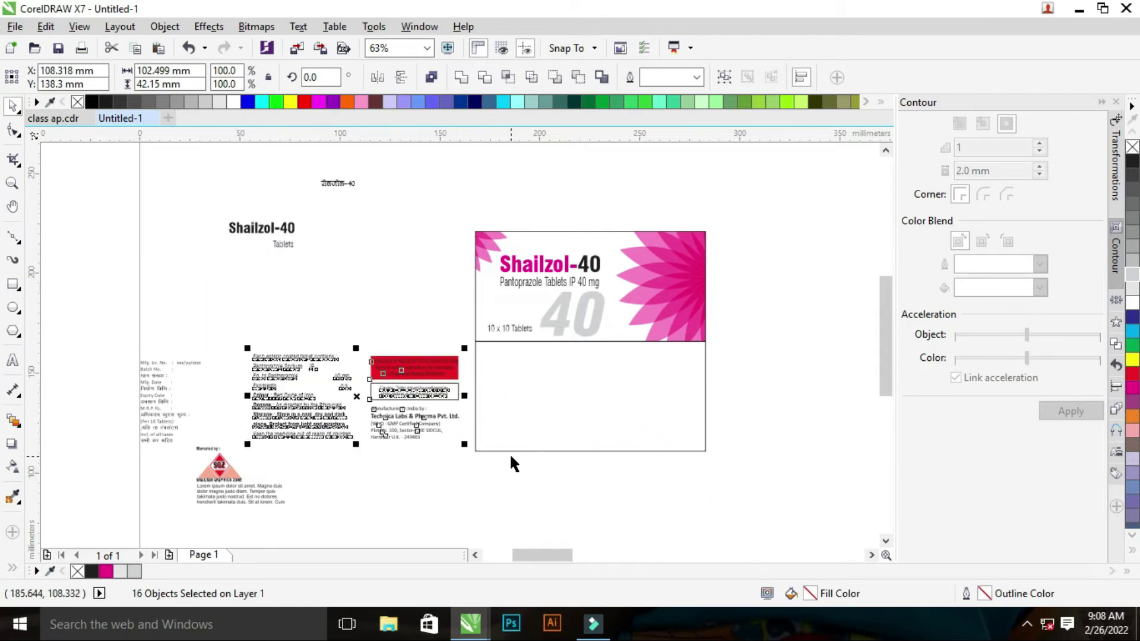
# - Group the 16 back-label objects and centre them both ways inside the back panel
pyautogui.hotkey('ctrl', 'g')
pyautogui.keyDown('shift'); pyautogui.click(579, 421); pyautogui.keyUp('shift')
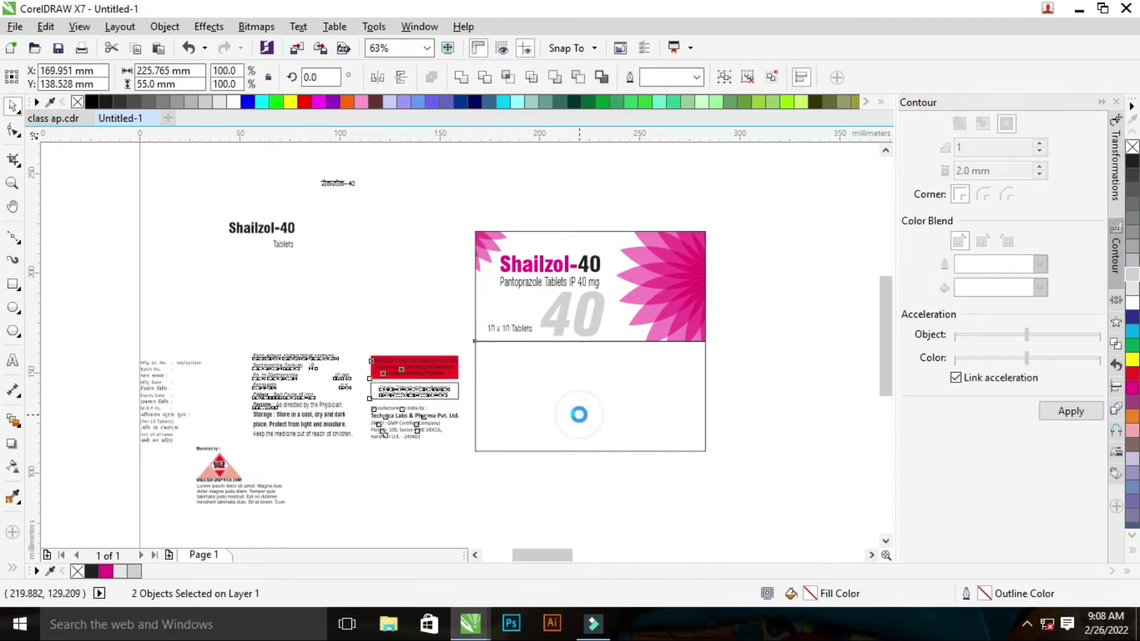
pyautogui.press('e')
pyautogui.press('c')
pyautogui.press('z')
pyautogui.click(579, 457)
pyautogui.moveTo(147, 228); pyautogui.dragTo(692, 432)
pyautogui.press('space')
pyautogui.click(770, 378)
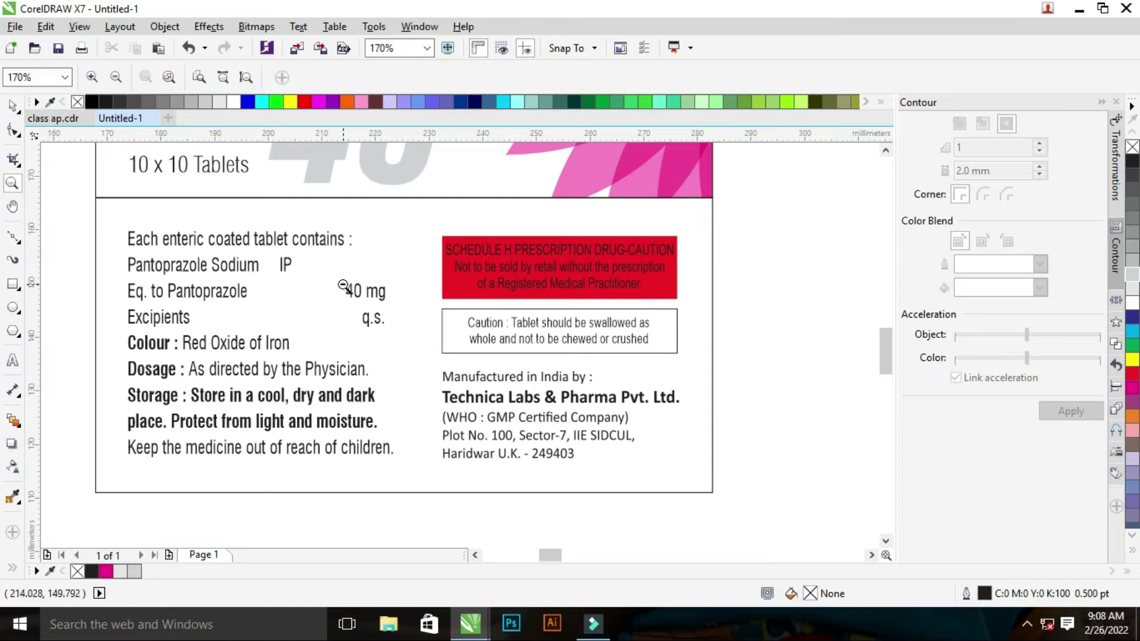
pyautogui.scroll(-2, 332, 273)
pyautogui.press('z')
pyautogui.moveTo(150, 241); pyautogui.dragTo(504, 418)
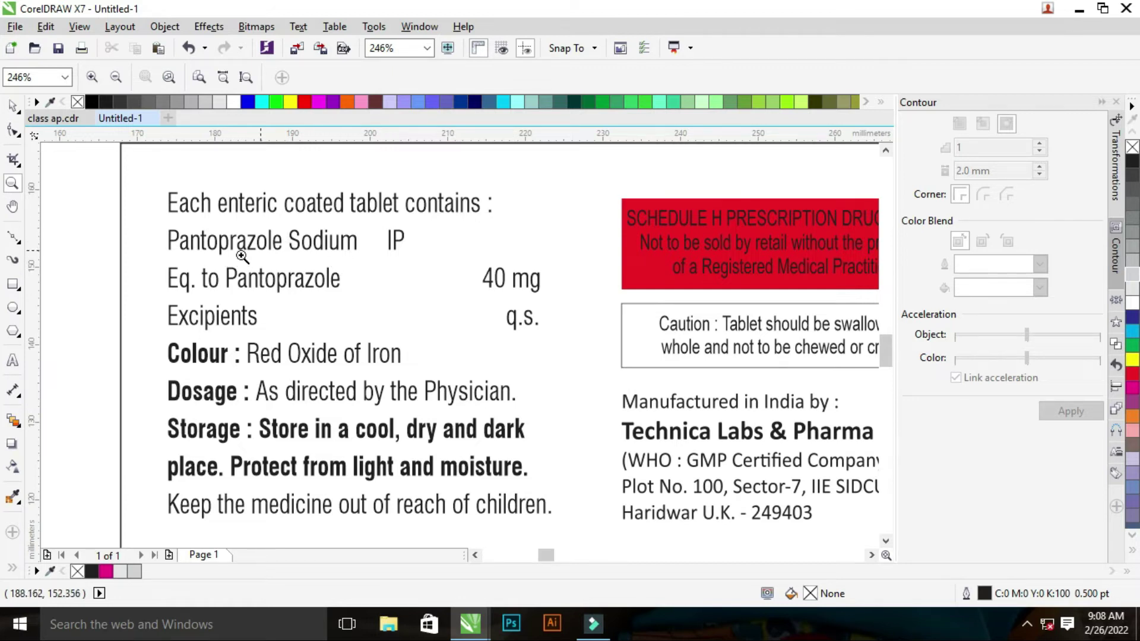
pyautogui.keyDown('shift'); pyautogui.click(240, 171); pyautogui.keyUp('shift')
pyautogui.moveTo(118, 233); pyautogui.dragTo(415, 418)
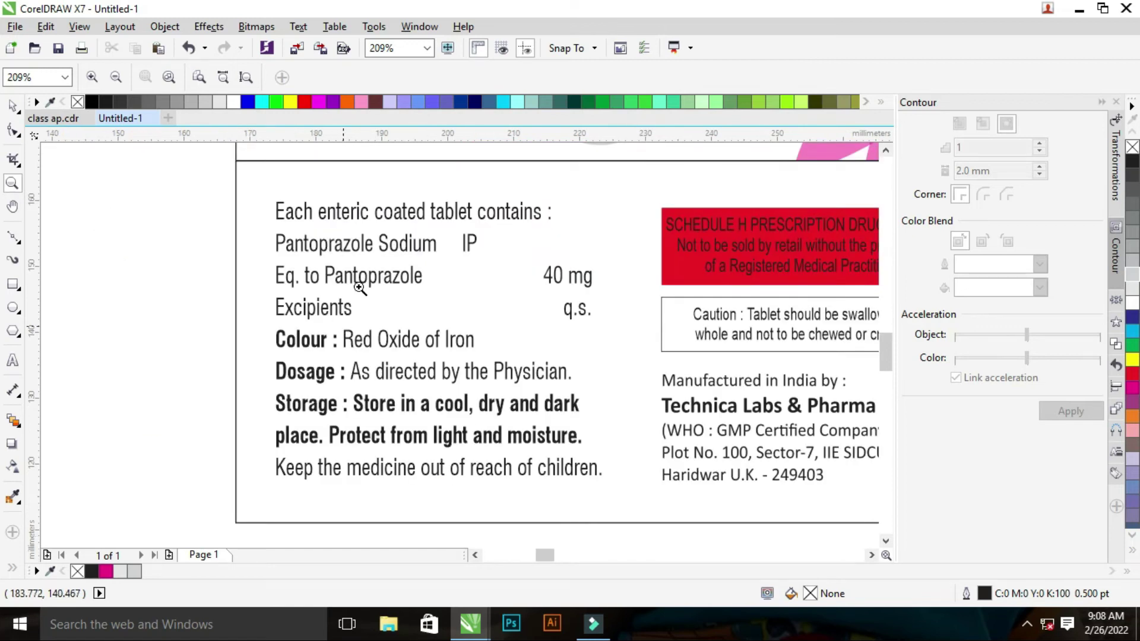
pyautogui.press('space')
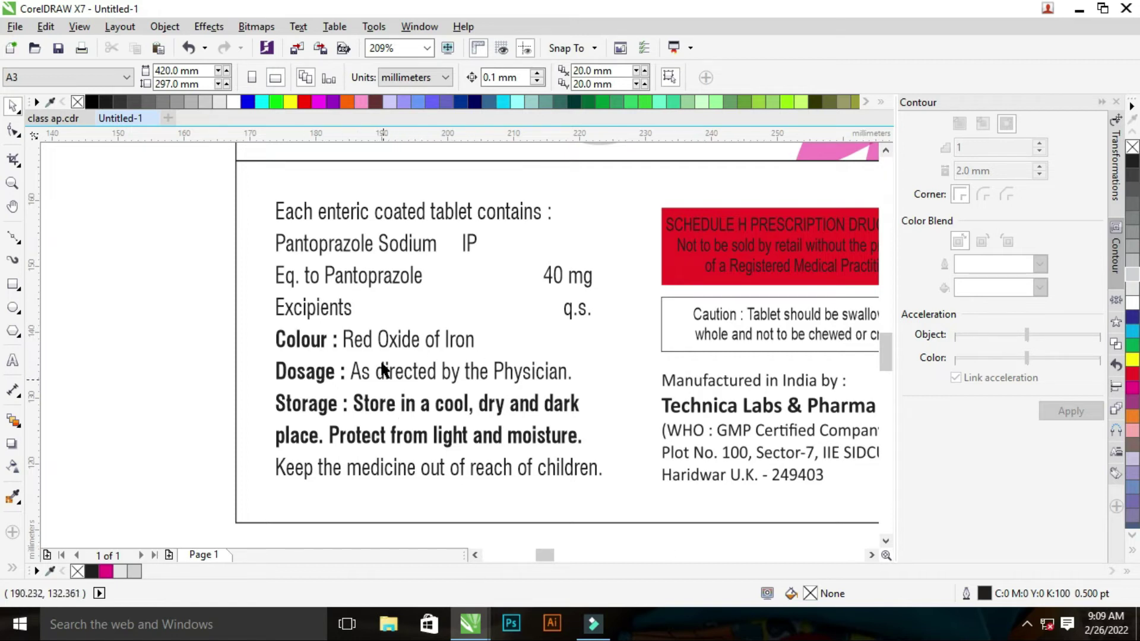
pyautogui.press('z')
pyautogui.scroll(1, 462, 237)
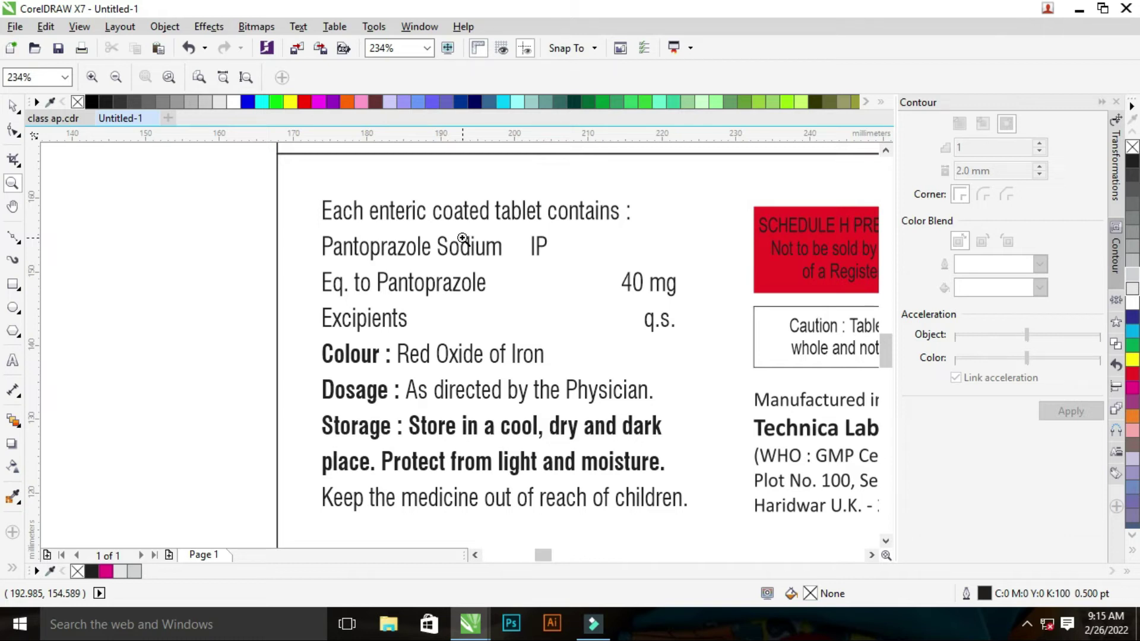
pyautogui.click(950, 637)
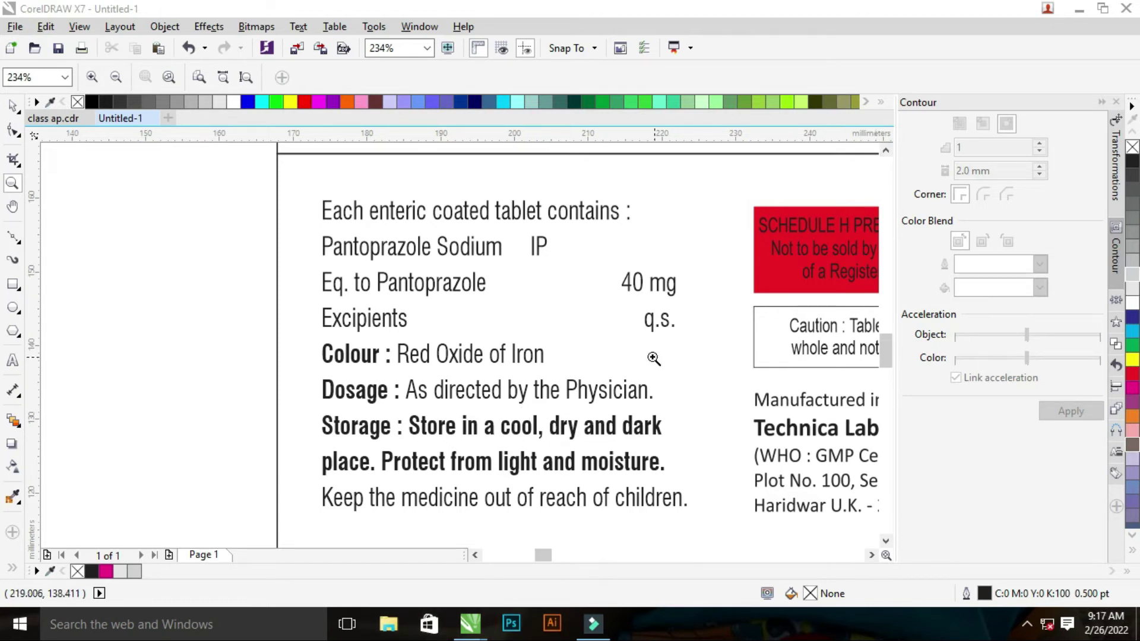
pyautogui.scroll(-2, 504, 323)
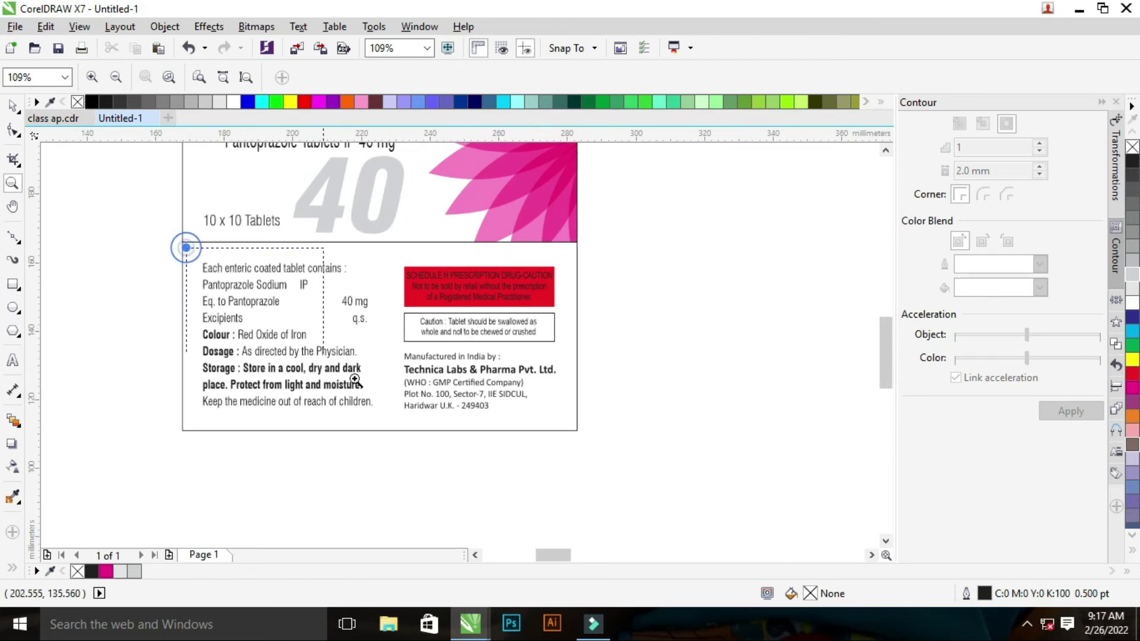
pyautogui.click(184, 247)
pyautogui.press('space')
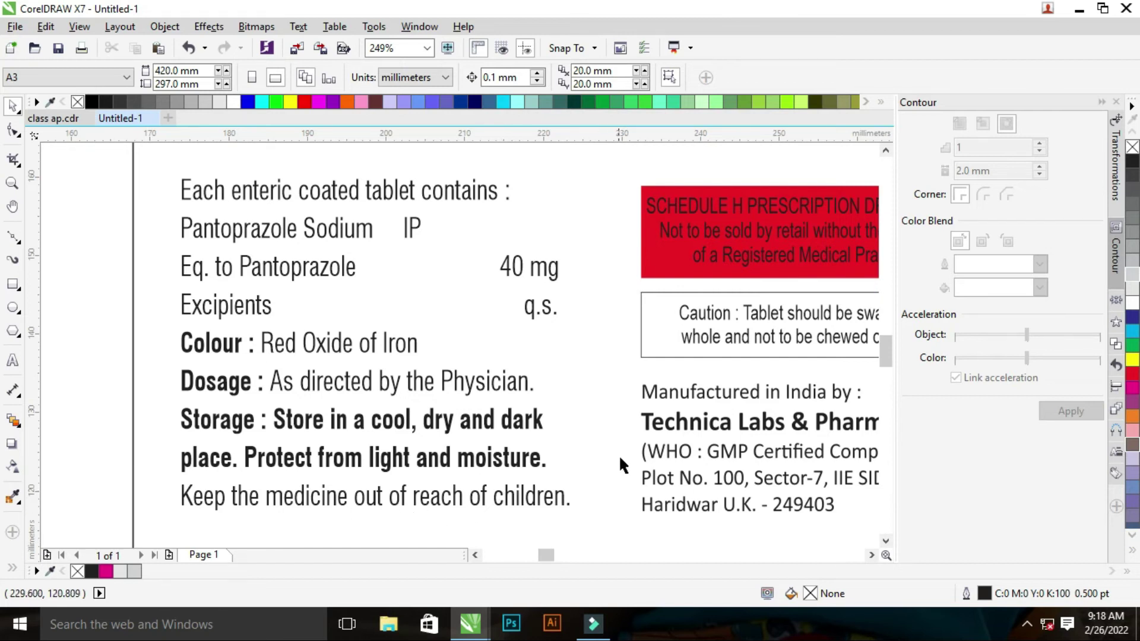
pyautogui.press('z')
pyautogui.rightClick(533, 334)
pyautogui.click(603, 383)
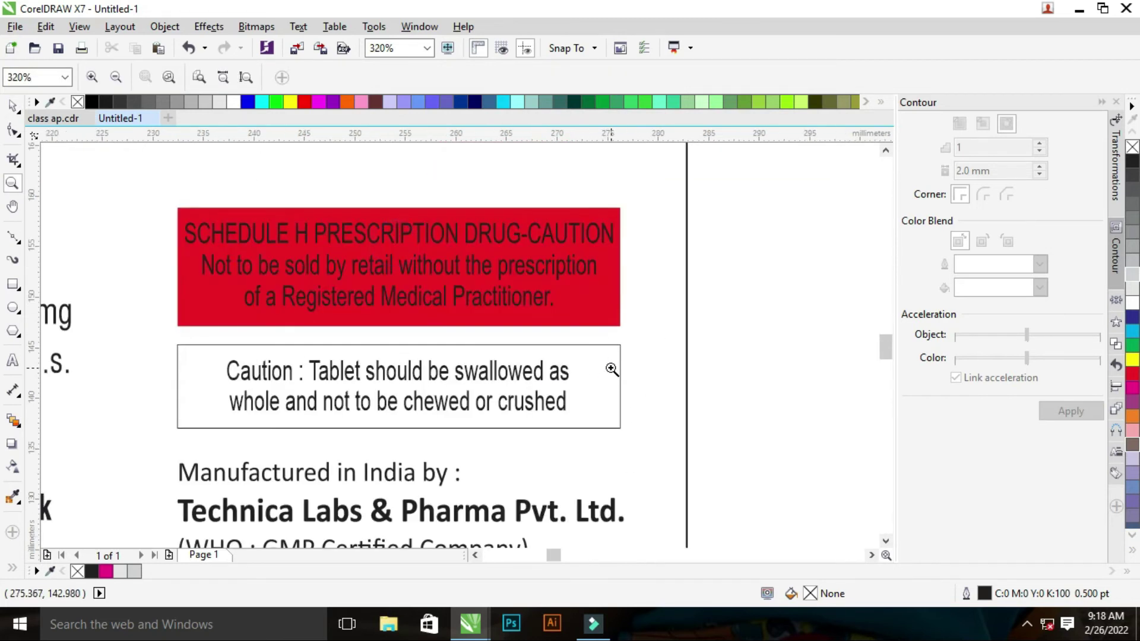
pyautogui.rightClick(448, 333)
pyautogui.rightClick(401, 282)
pyautogui.moveTo(459, 228); pyautogui.dragTo(794, 390)
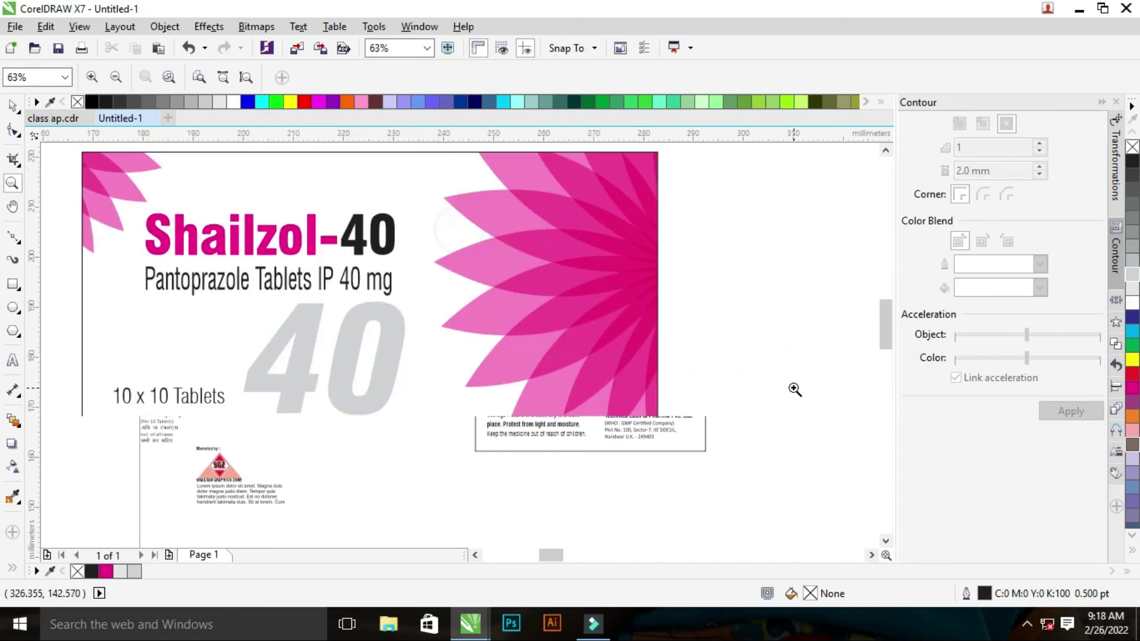
pyautogui.moveTo(348, 436); pyautogui.dragTo(684, 491)
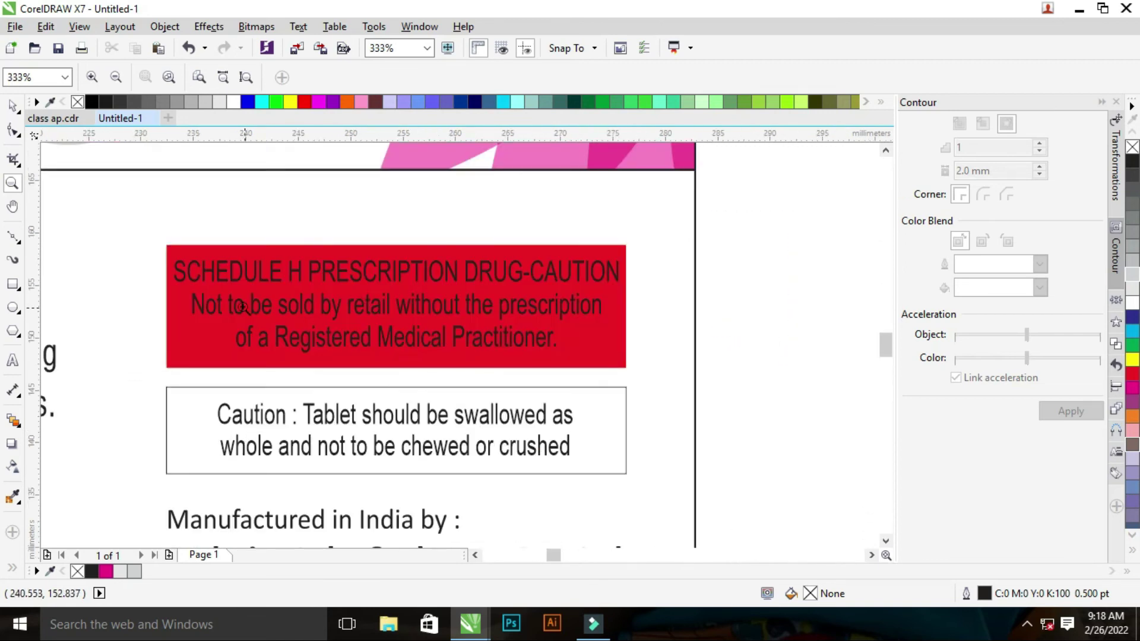
pyautogui.moveTo(149, 388); pyautogui.dragTo(659, 484)
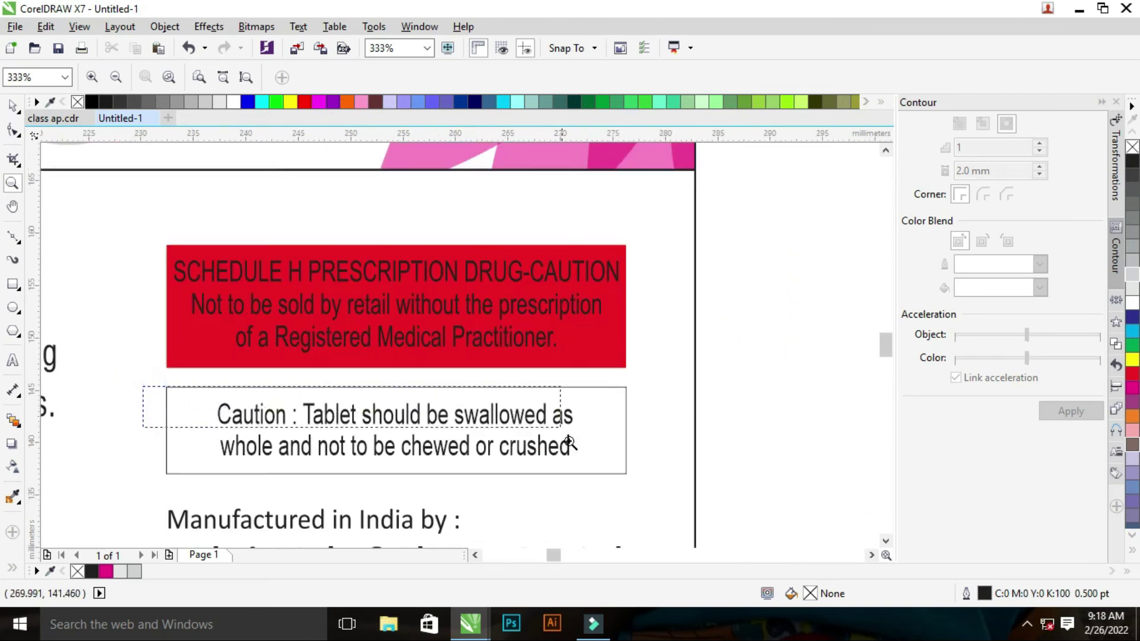
pyautogui.scroll(-1, 146, 295)
pyautogui.press('space')
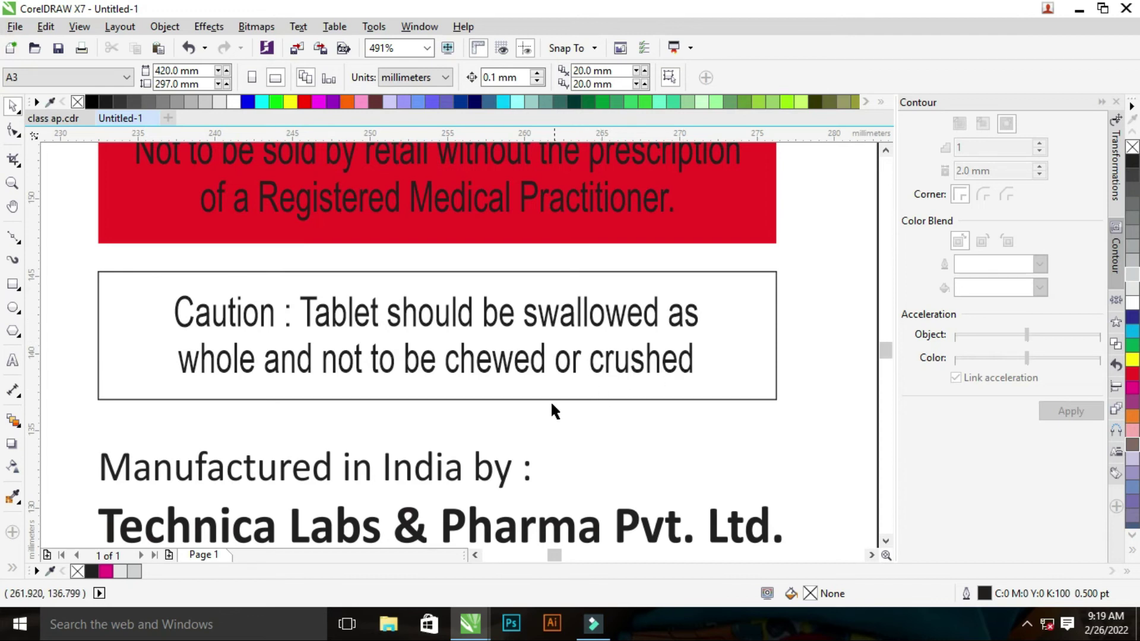
pyautogui.press('z')
pyautogui.scroll(-1, 522, 377)
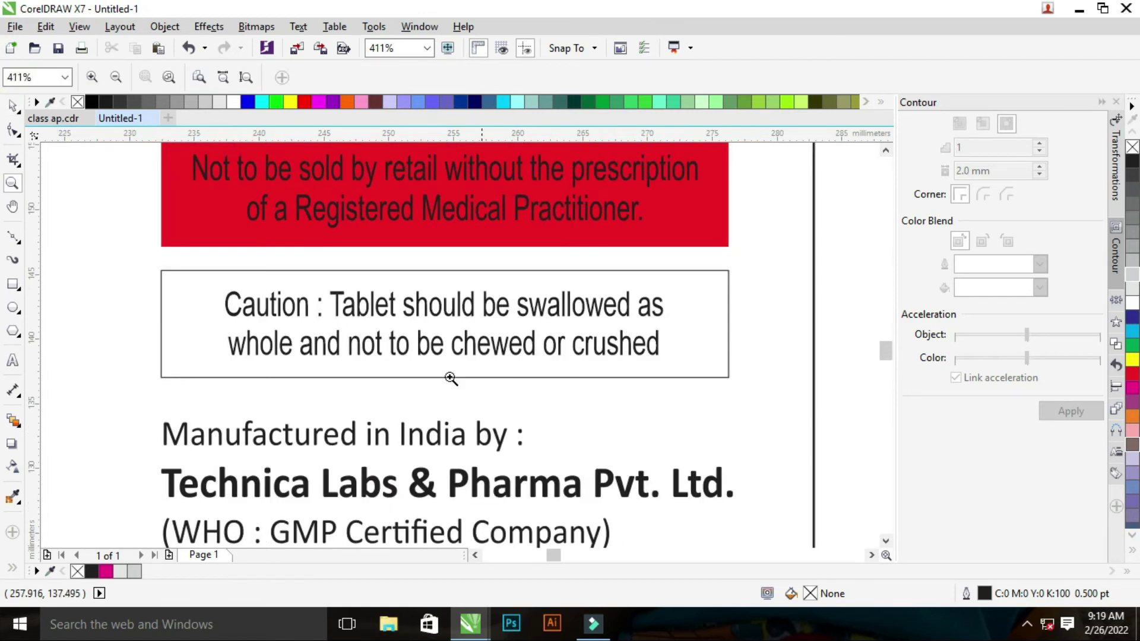
pyautogui.scroll(-6, 713, 338)
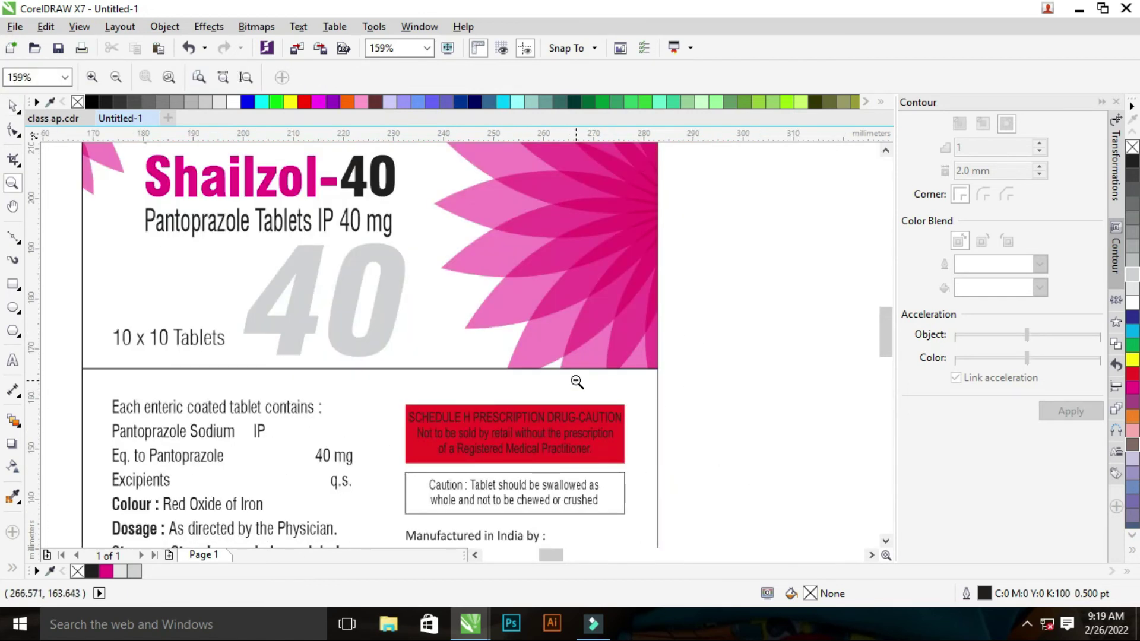
pyautogui.scroll(7, 577, 382)
pyautogui.scroll(-6, 594, 356)
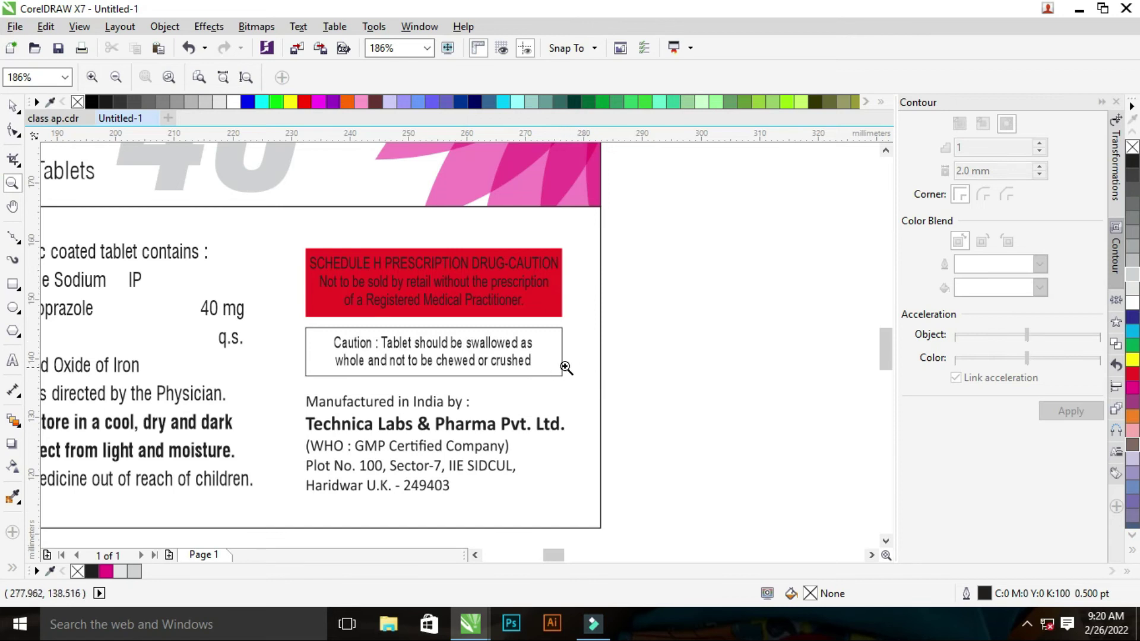
pyautogui.moveTo(263, 365); pyautogui.dragTo(647, 520)
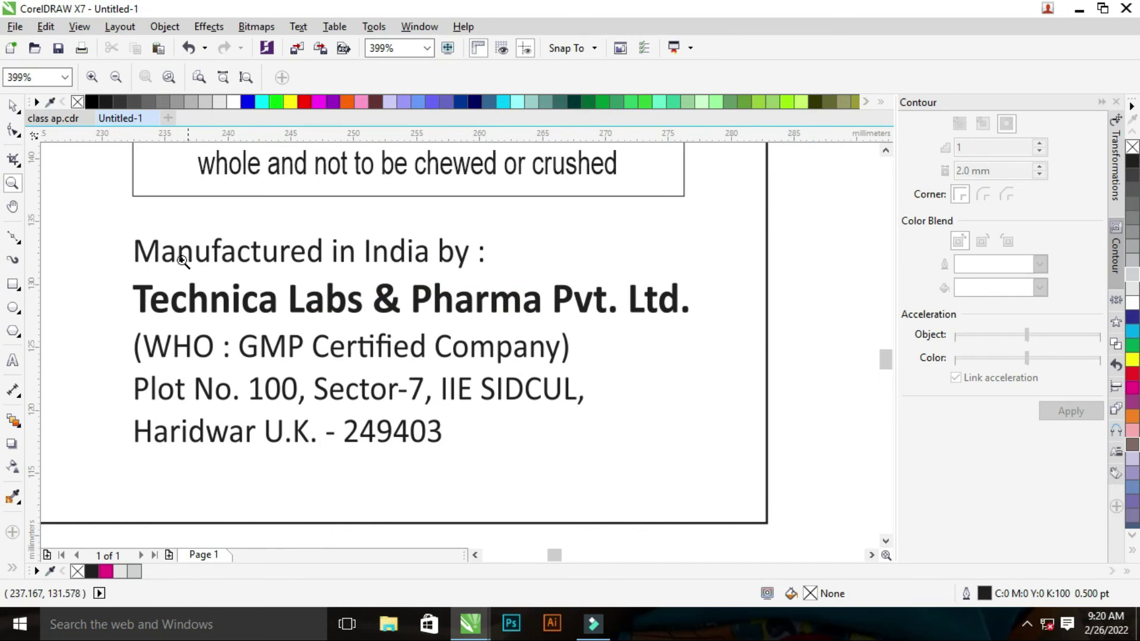
pyautogui.moveTo(90, 206); pyautogui.dragTo(846, 472)
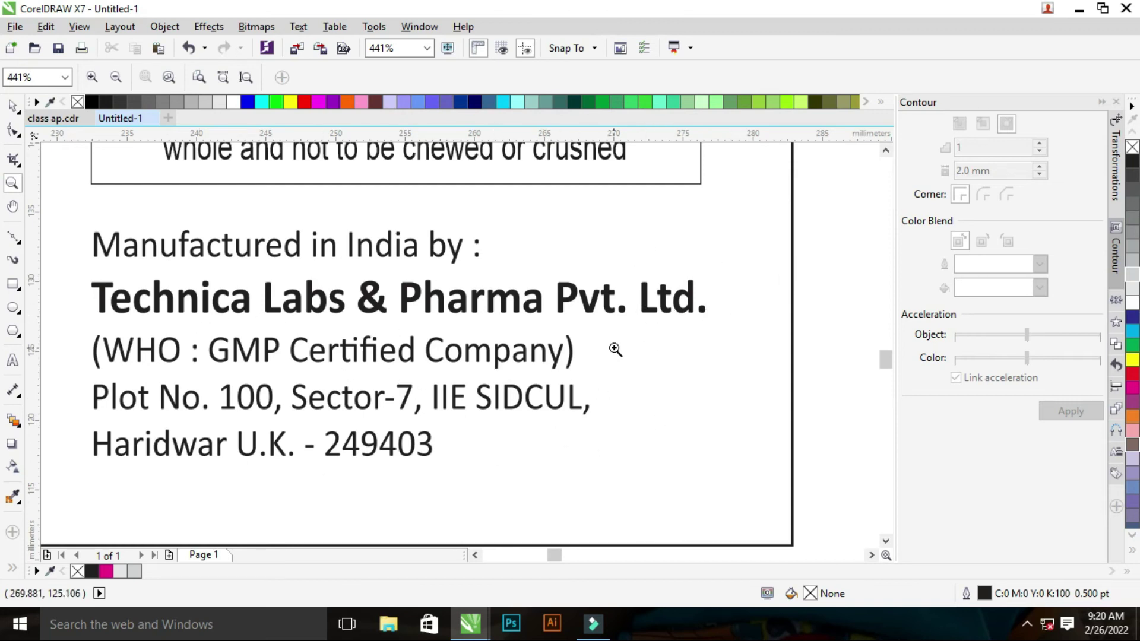
pyautogui.scroll(-1, 465, 385)
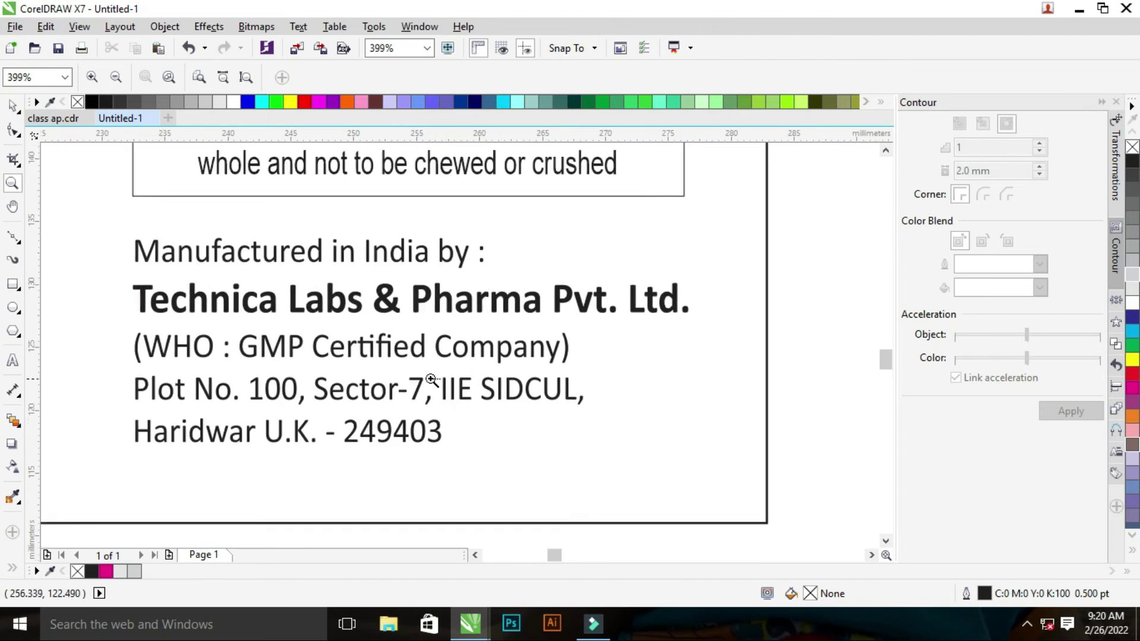
pyautogui.scroll(-2, 522, 412)
pyautogui.scroll(-3, 452, 461)
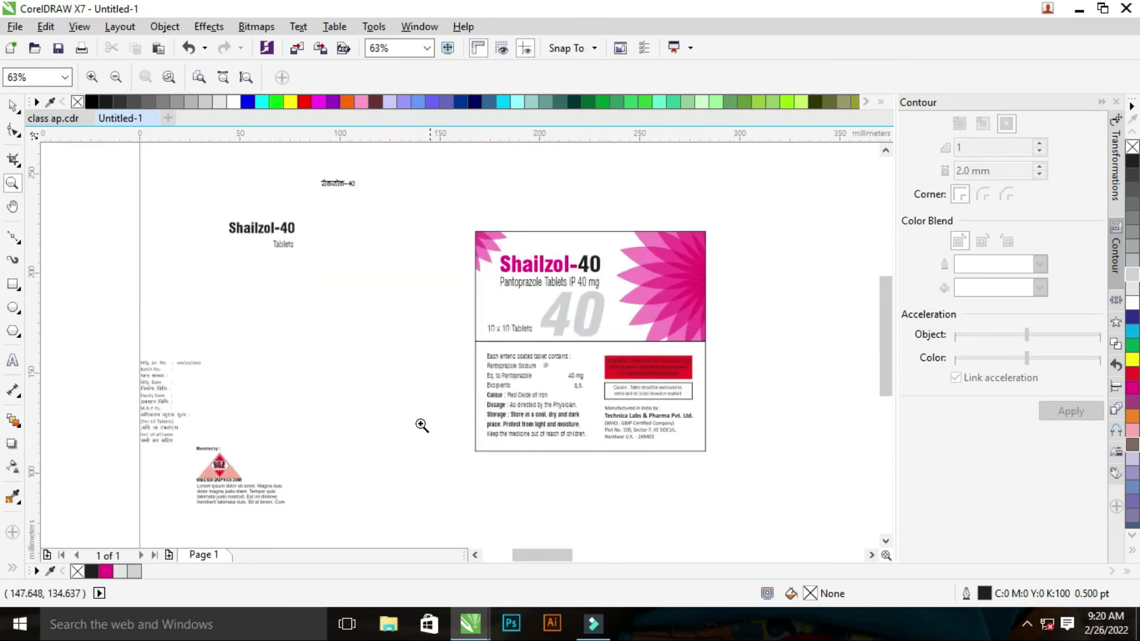
pyautogui.scroll(4, 191, 214)
pyautogui.scroll(-3, 461, 433)
pyautogui.scroll(-1, 588, 413)
pyautogui.scroll(-1, 587, 413)
pyautogui.press('space')
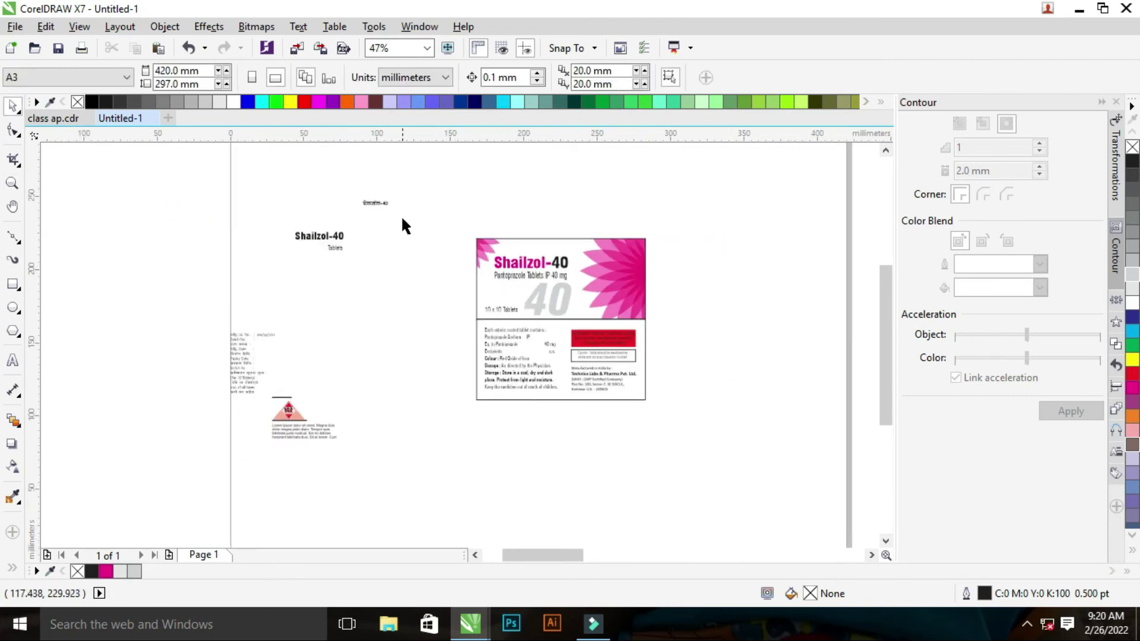
# - Duplicate the whole front panel artwork below the back label panel
pyautogui.moveTo(401, 219); pyautogui.dragTo(760, 321)
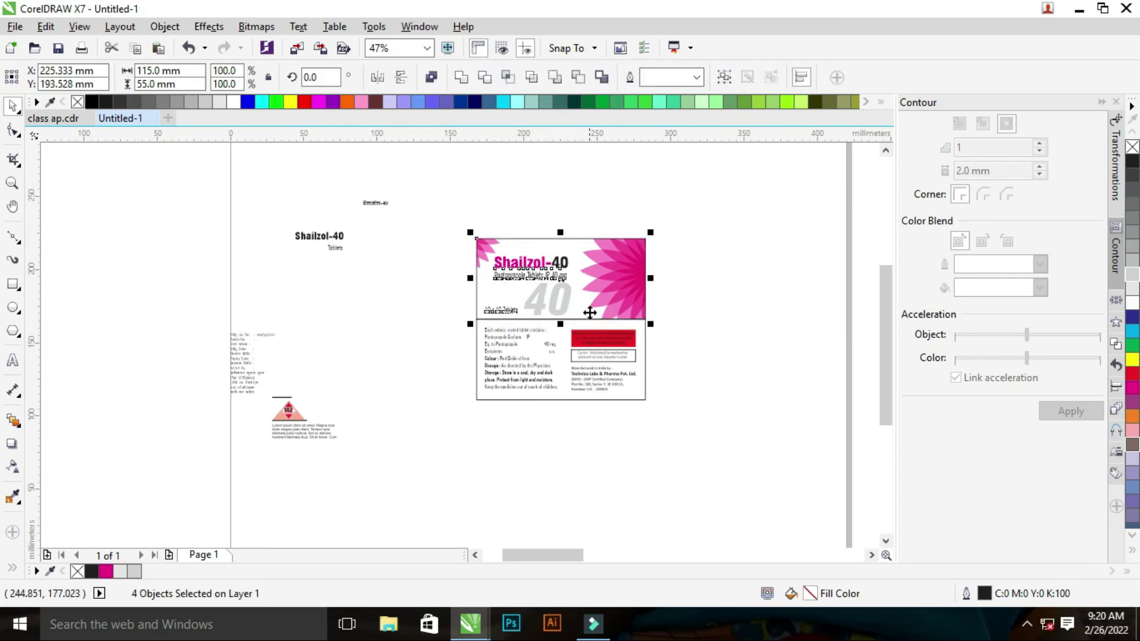
pyautogui.moveTo(589, 313); pyautogui.dragTo(620, 484)
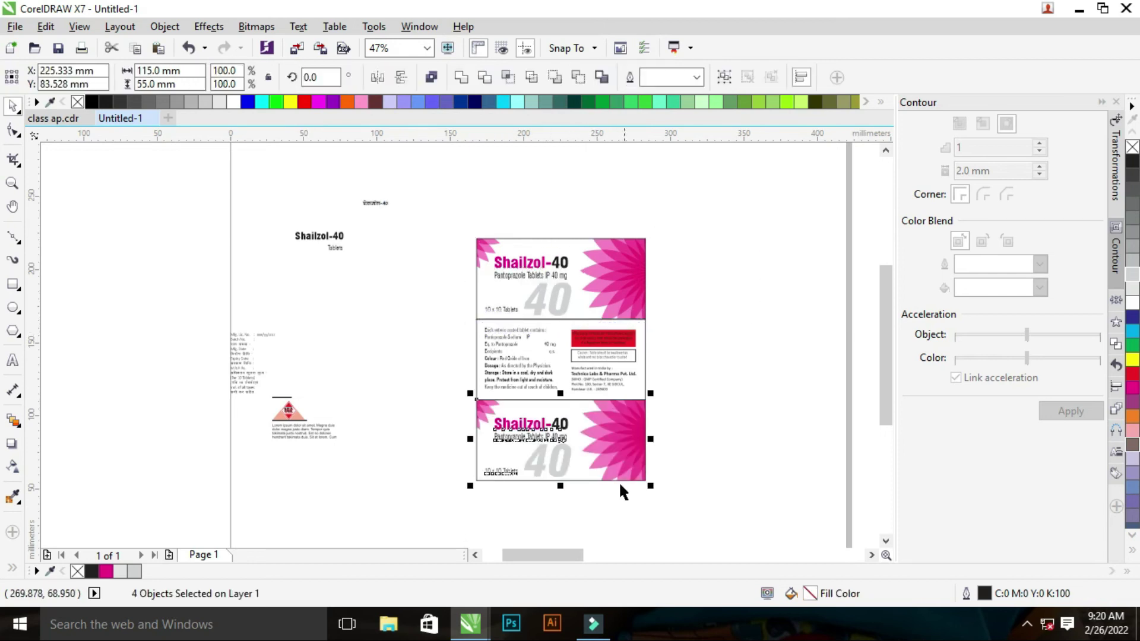
pyautogui.click(730, 433)
# - Copy the panel rectangle below the new front panel and move the SGZ marketing block into it
pyautogui.click(629, 317)
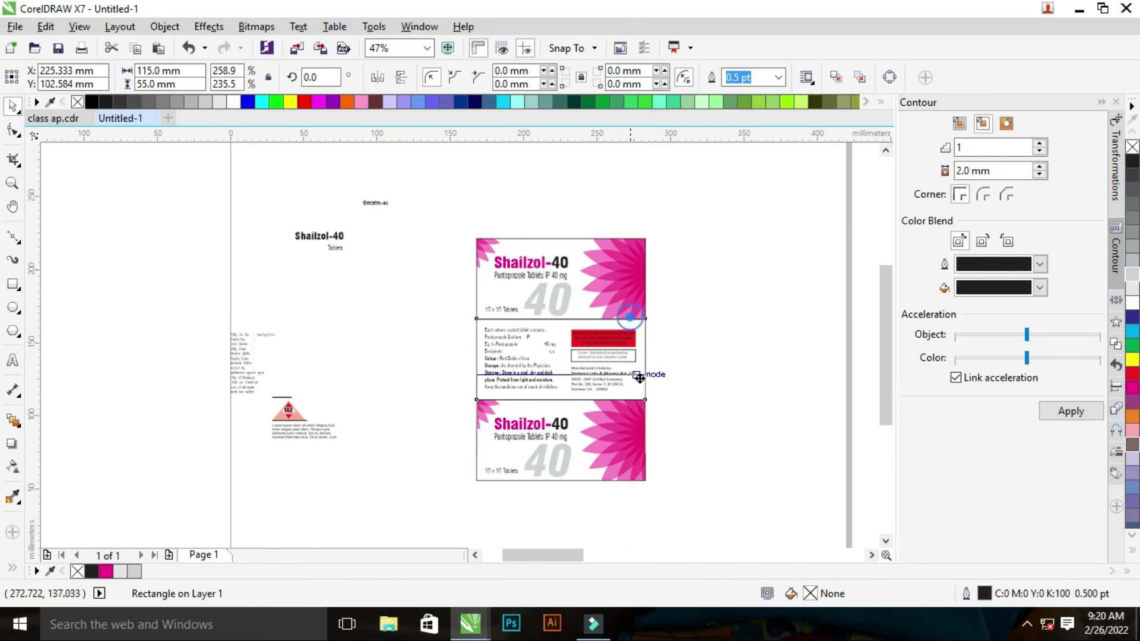
pyautogui.moveTo(639, 378); pyautogui.dragTo(636, 479)
pyautogui.scroll(-1, 390, 428)
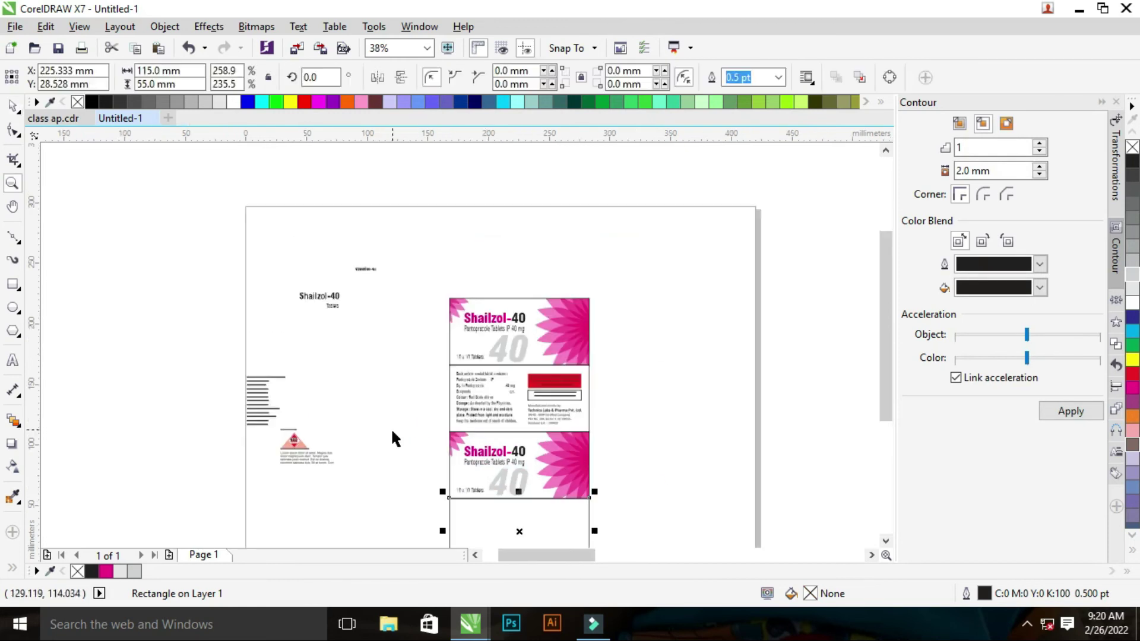
pyautogui.click(190, 330)
pyautogui.scroll(1, 537, 479)
pyautogui.moveTo(289, 348)
pyautogui.mouseDown()
pyautogui.moveTo(175, 251)
pyautogui.moveTo(418, 392)
pyautogui.mouseUp()
pyautogui.scroll(3, 511, 414)
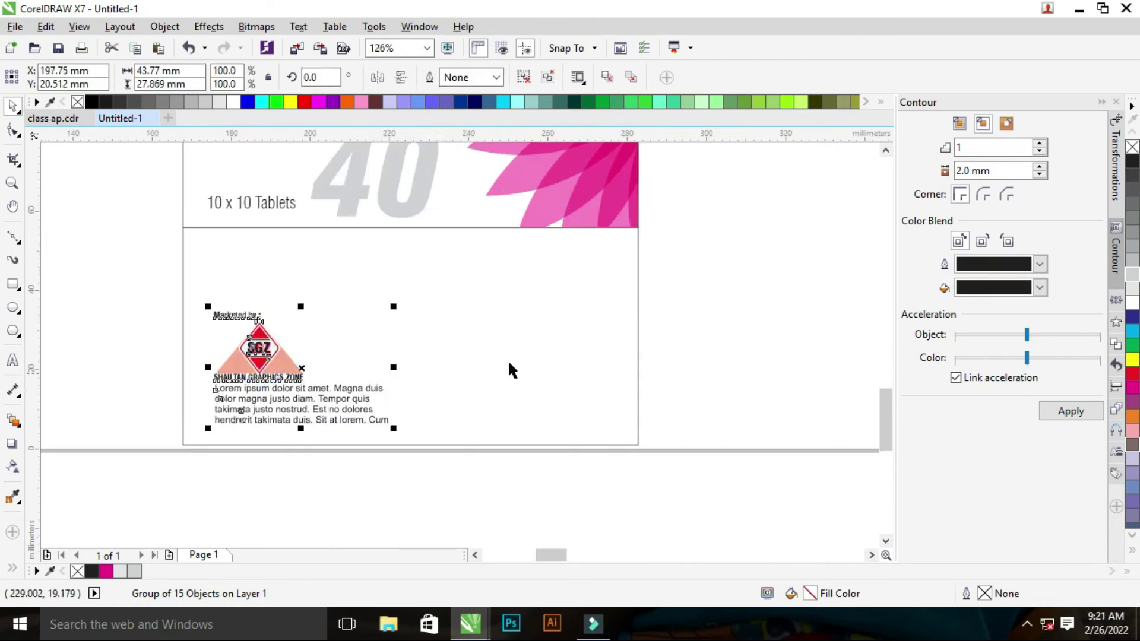
# - Group the batch, date and price details text and move it into the bottom panel
pyautogui.scroll(-3, 511, 369)
pyautogui.moveTo(97, 193); pyautogui.dragTo(217, 272)
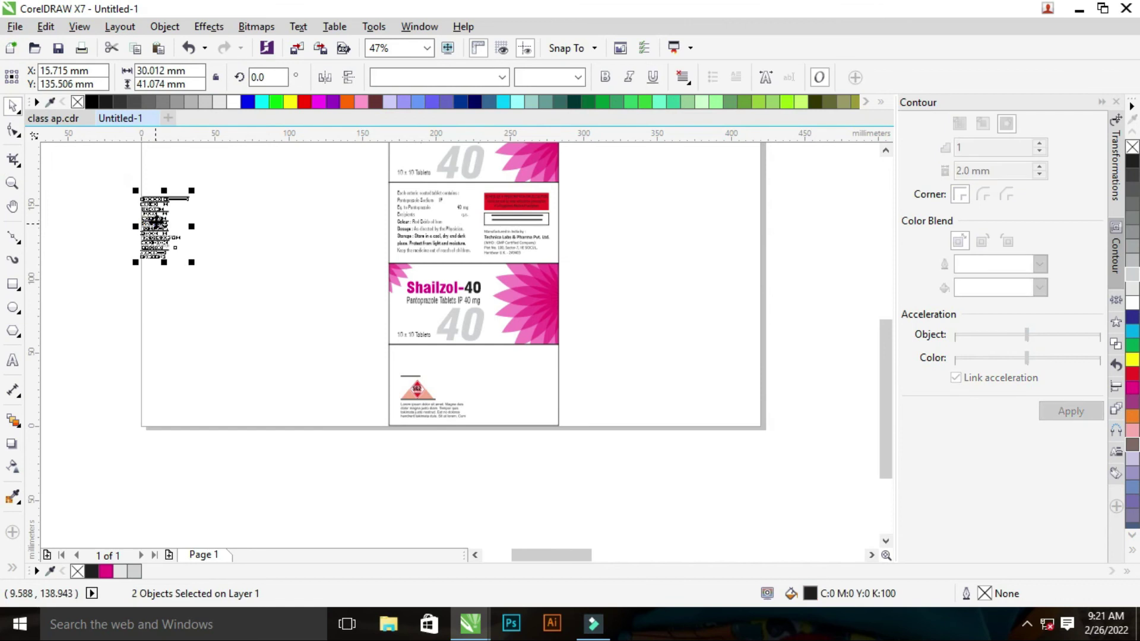
pyautogui.hotkey('ctrl', 'g')
pyautogui.moveTo(165, 226); pyautogui.dragTo(504, 381)
pyautogui.scroll(3, 462, 392)
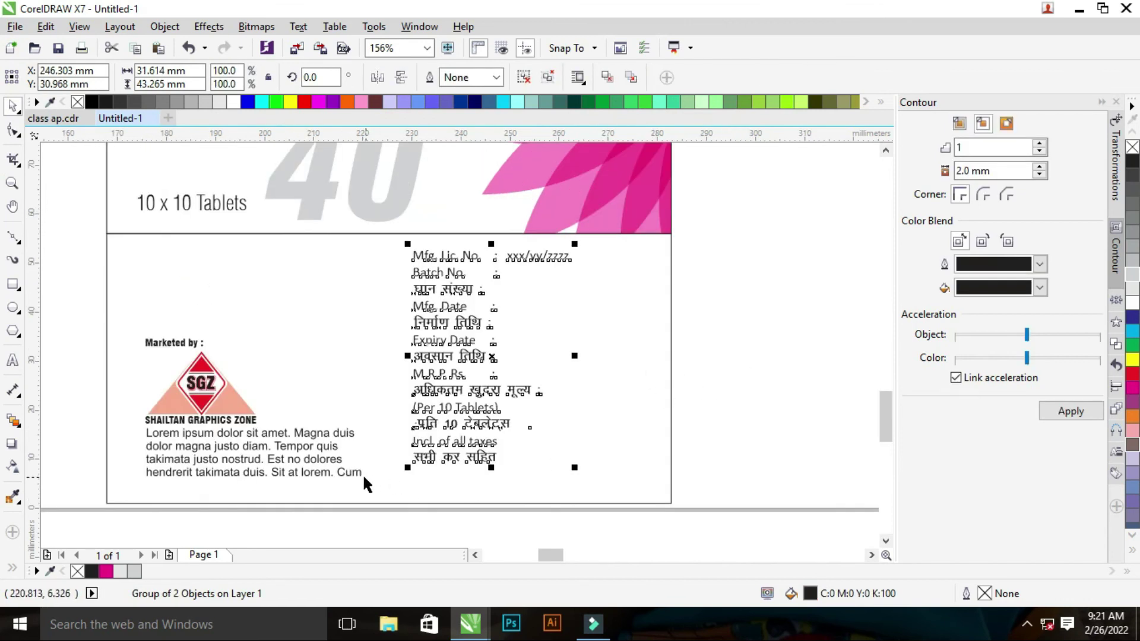
# - Bottom-align the details group with the SGZ block, then zoom out to the whole page
pyautogui.keyDown('shift'); pyautogui.click(348, 469); pyautogui.keyUp('shift')
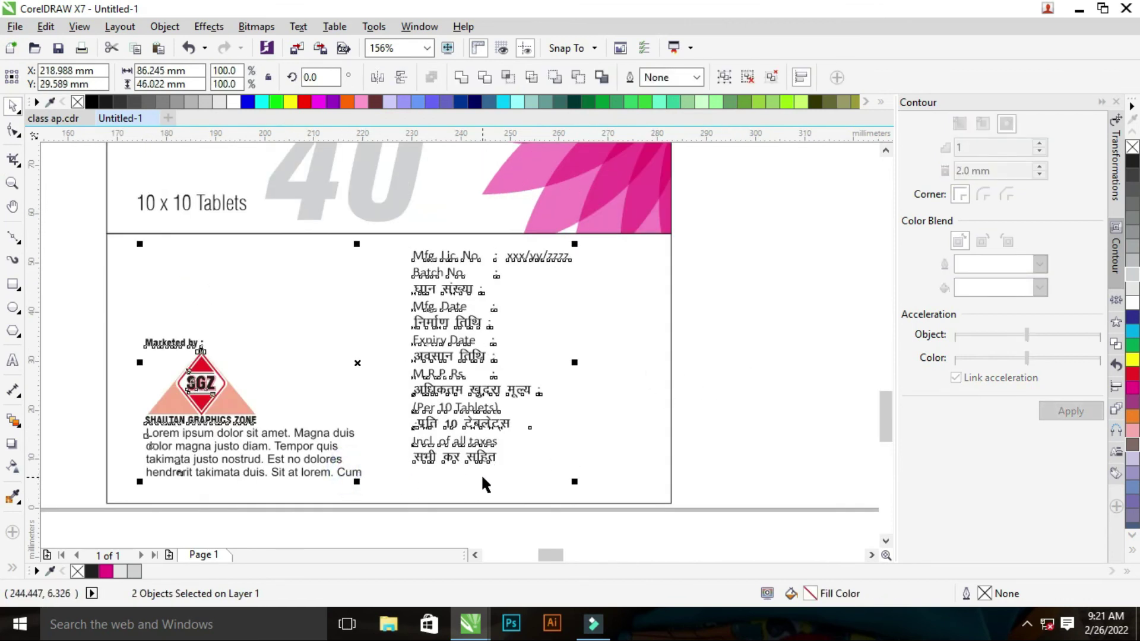
pyautogui.press('b')
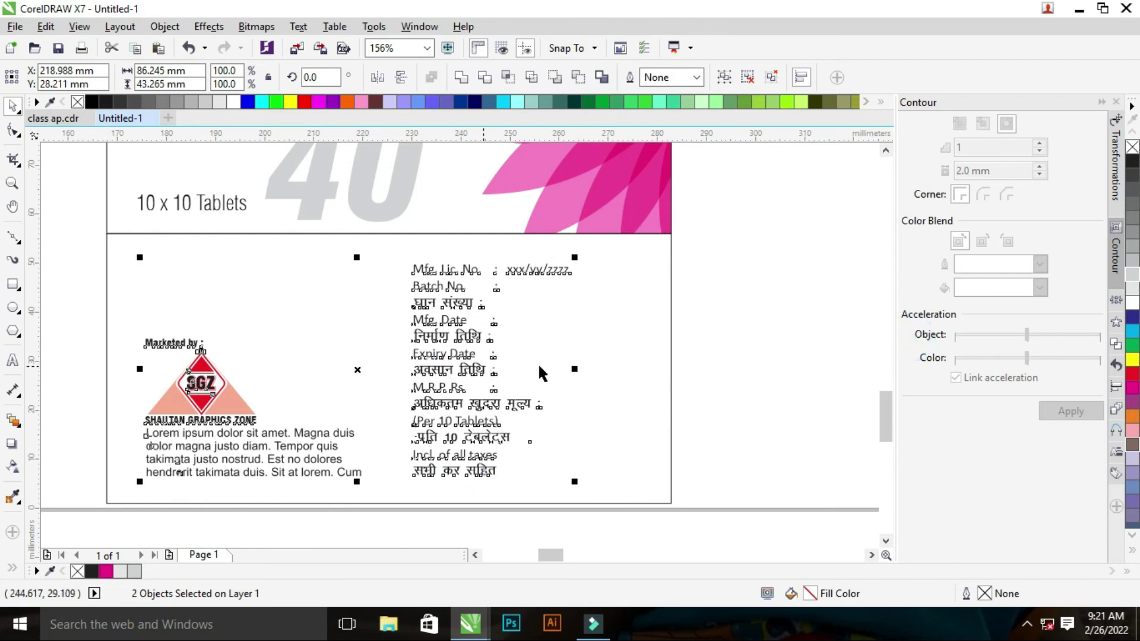
pyautogui.click(856, 317)
pyautogui.click(466, 335)
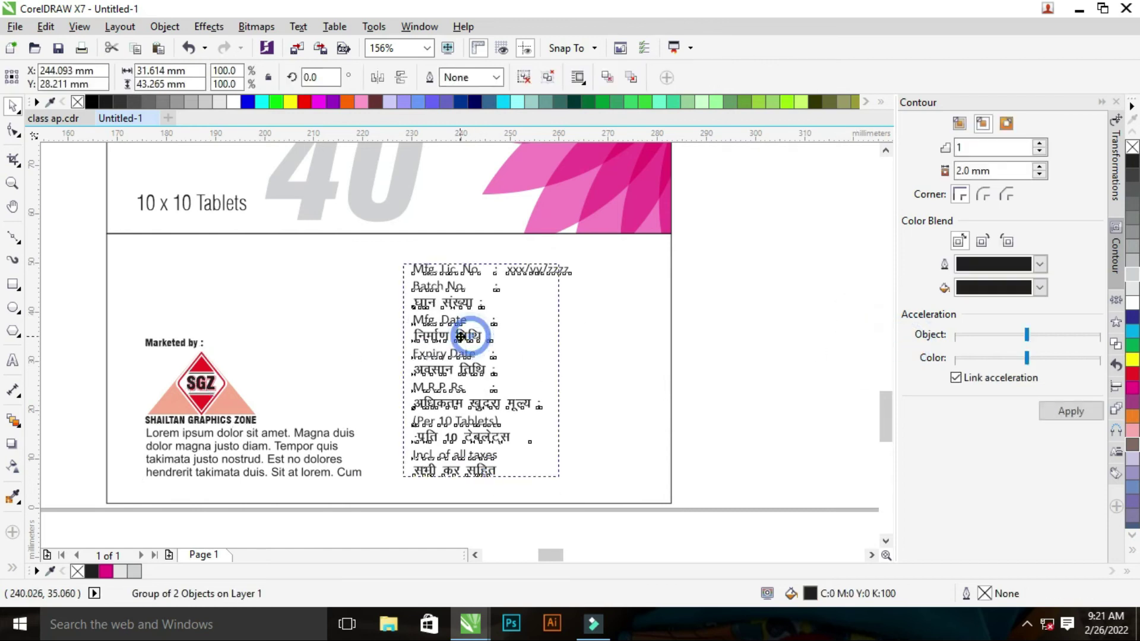
pyautogui.click(772, 343)
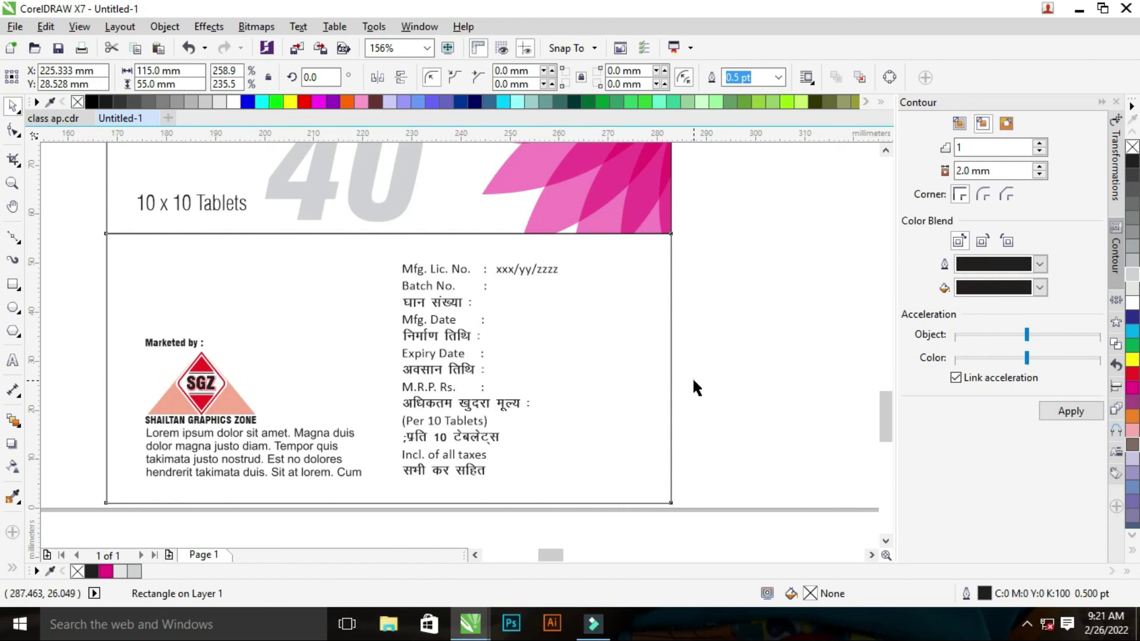
pyautogui.press('z')
pyautogui.hotkey('shift', 'F4')
pyautogui.press('space')
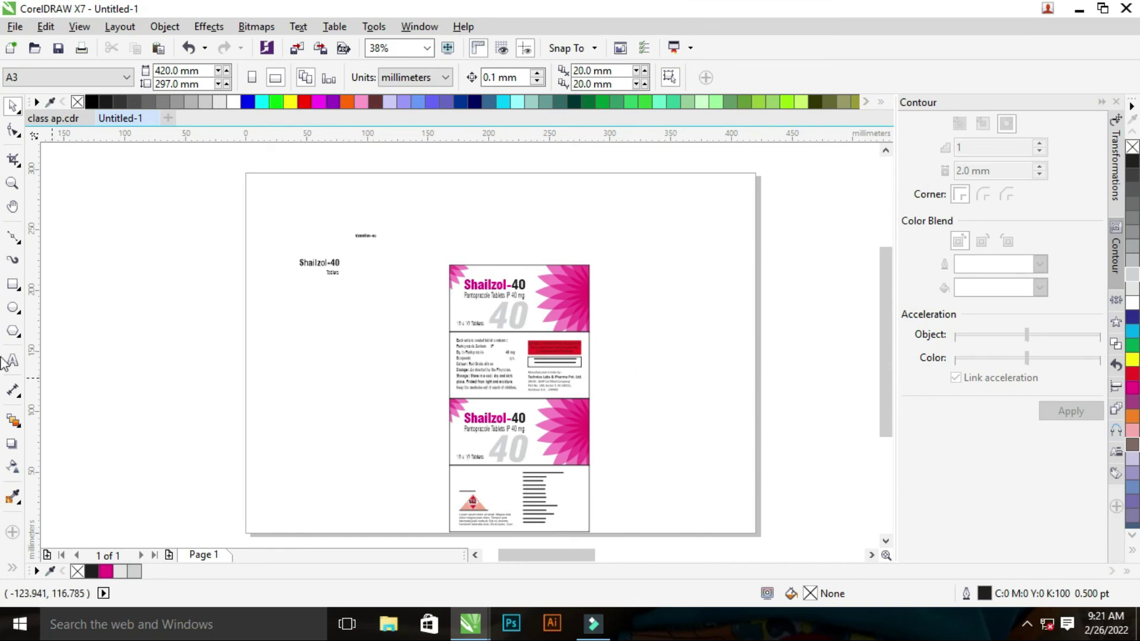
# - Draw a new rectangle sized 50 × 55 mm
pyautogui.click(12, 284)
pyautogui.moveTo(584, 254); pyautogui.dragTo(631, 304)
pyautogui.doubleClick(191, 74)
pyautogui.write('50')
pyautogui.press('Tab')
pyautogui.write('55')
pyautogui.press('Return')
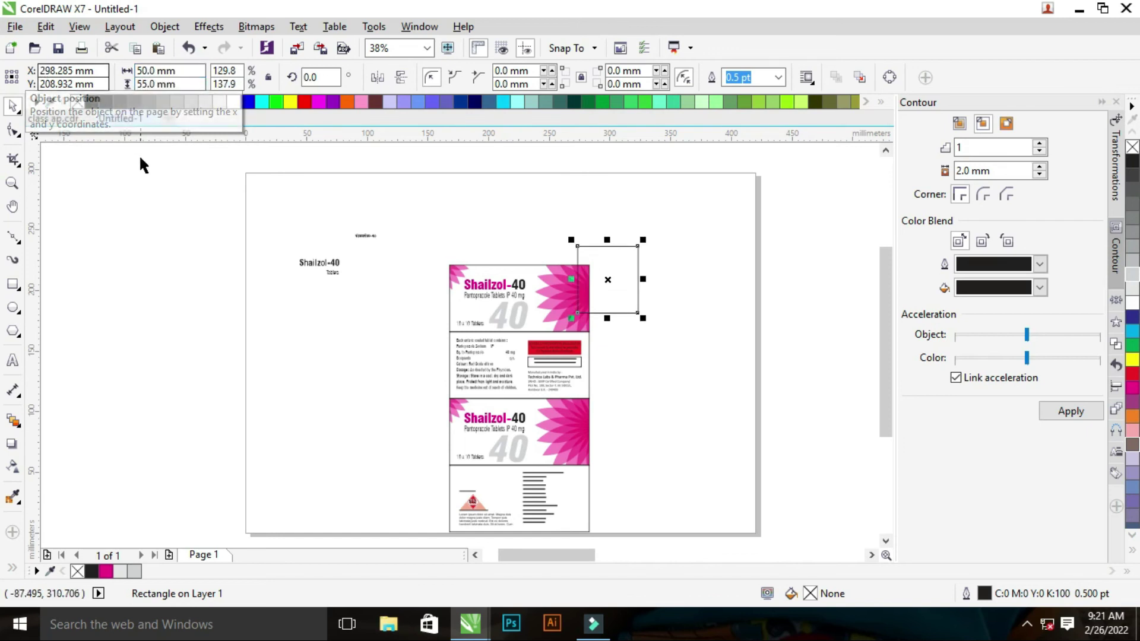
# - Snap the 50 × 55 mm rectangle against the top front panel's right edge as a side flap
pyautogui.scroll(3, 594, 262)
pyautogui.scroll(-3, 483, 401)
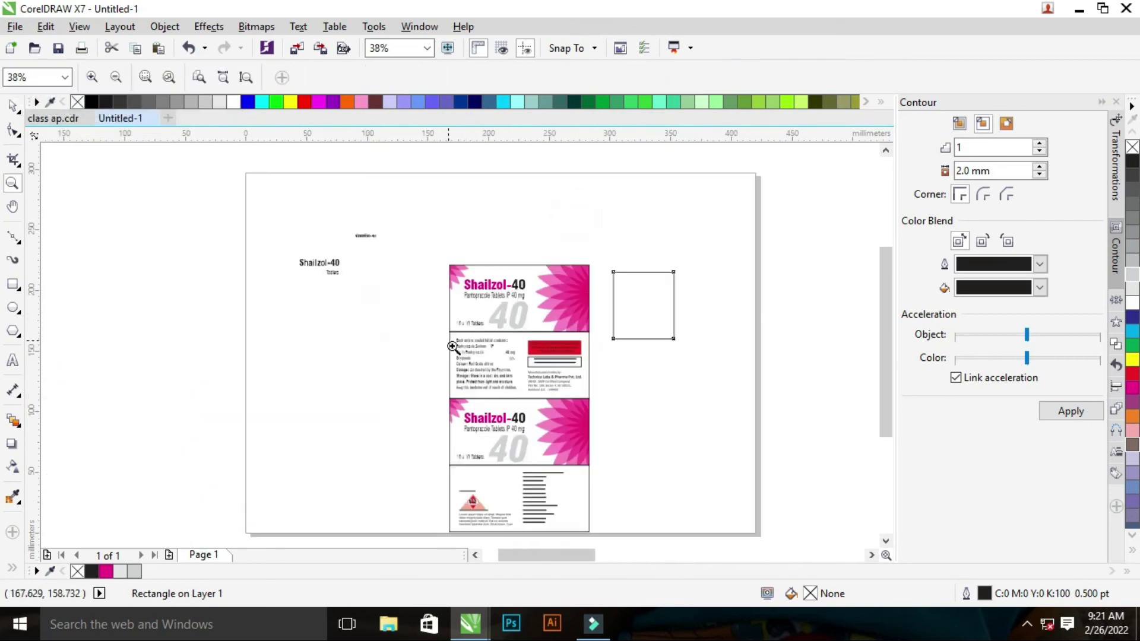
pyautogui.scroll(3, 676, 190)
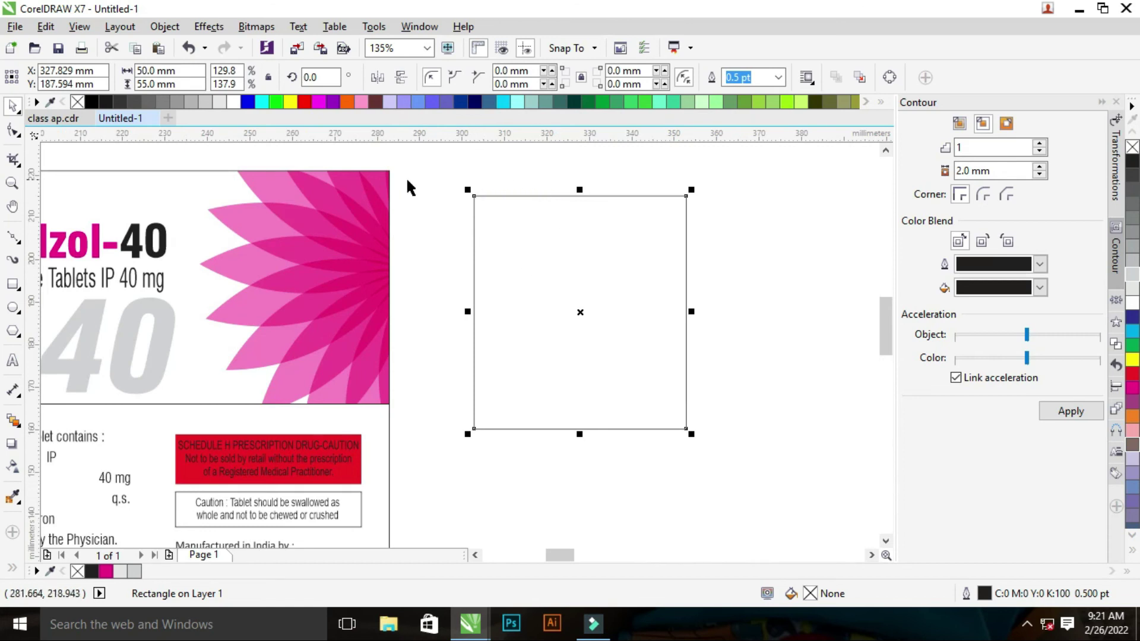
pyautogui.moveTo(475, 196); pyautogui.dragTo(396, 171)
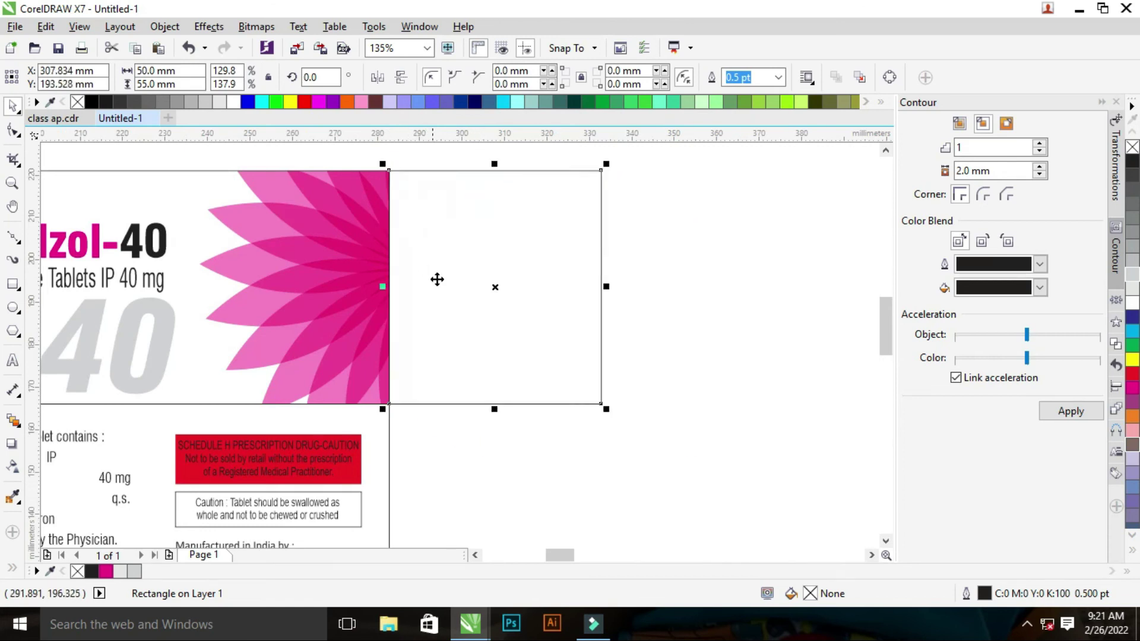
pyautogui.click(772, 190)
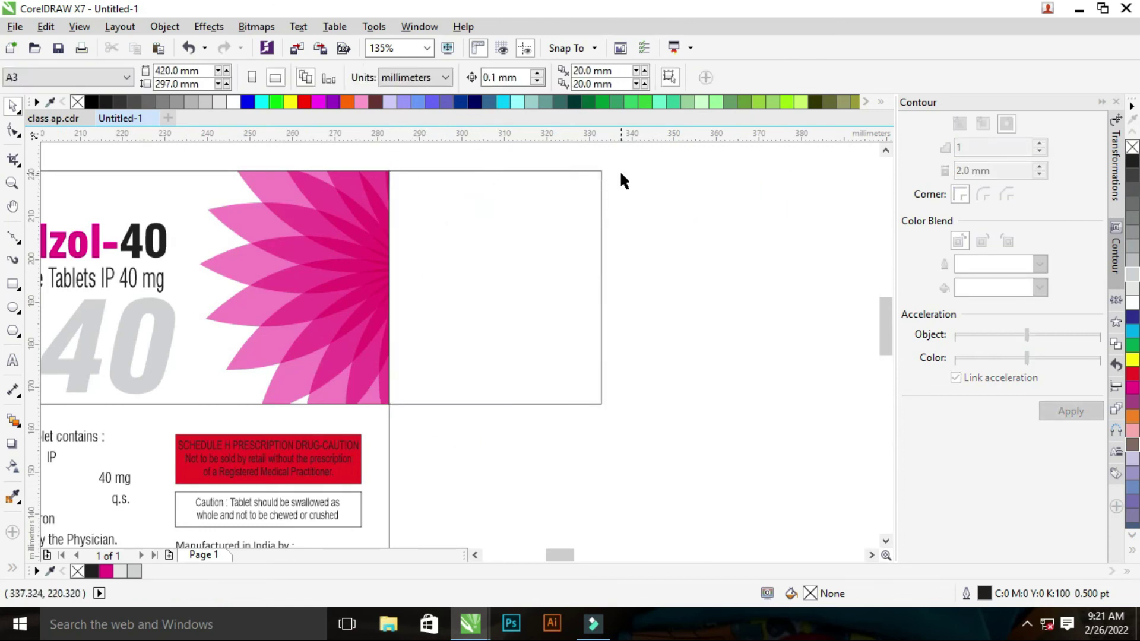
pyautogui.click(485, 248)
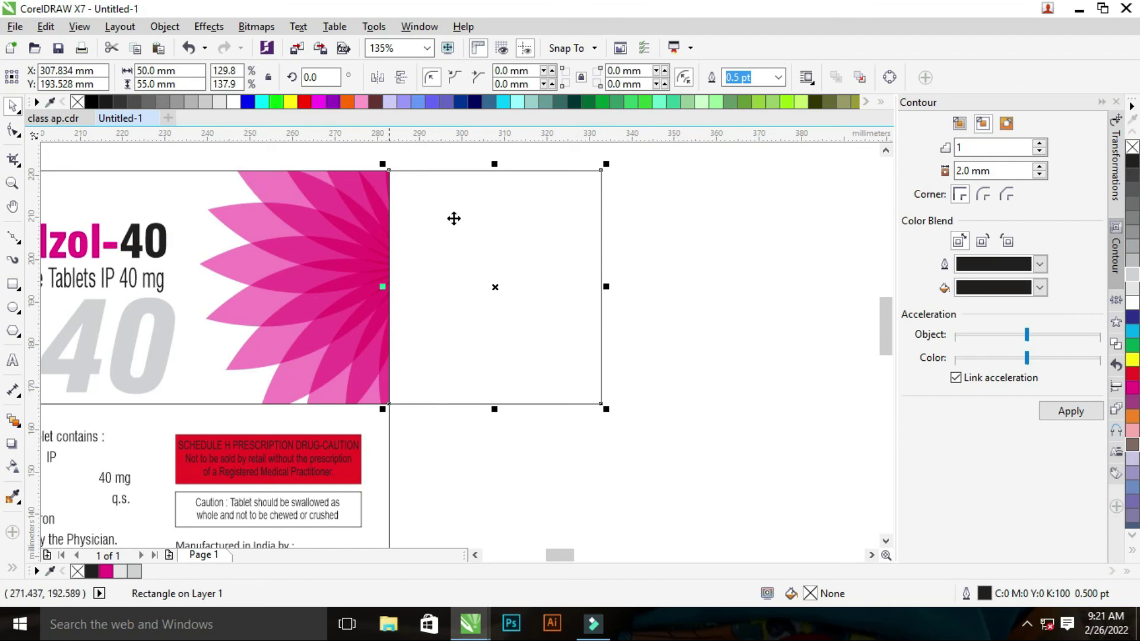
# - Copy the flap rectangle and snap it to the lower front panel's left edge
pyautogui.scroll(-3, 538, 387)
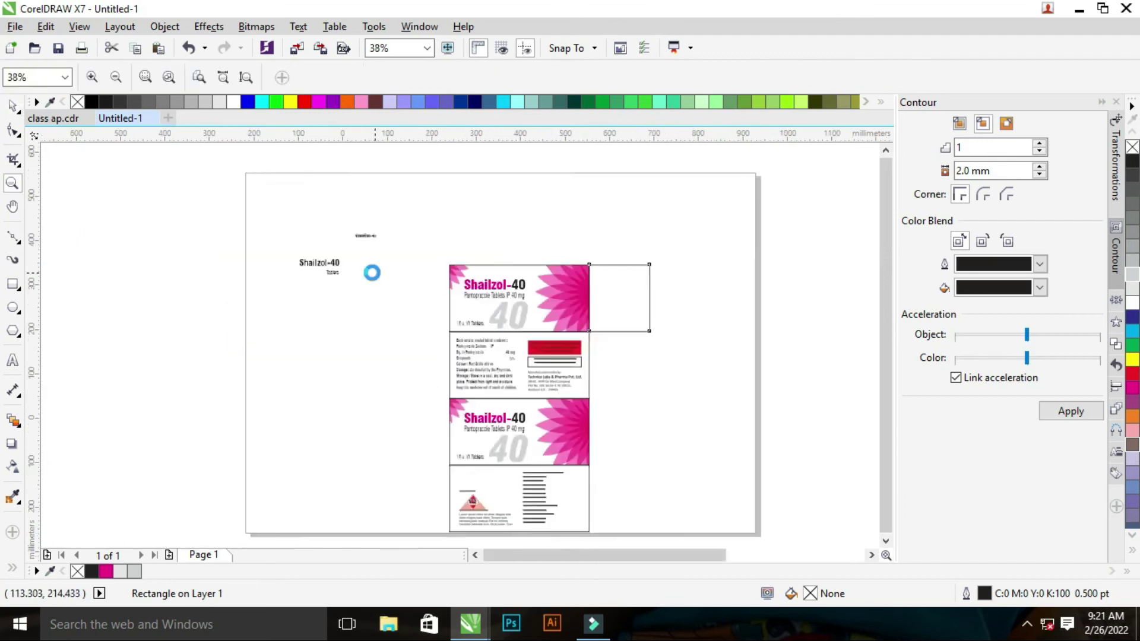
pyautogui.scroll(-2, 372, 270)
pyautogui.moveTo(490, 331); pyautogui.dragTo(391, 367)
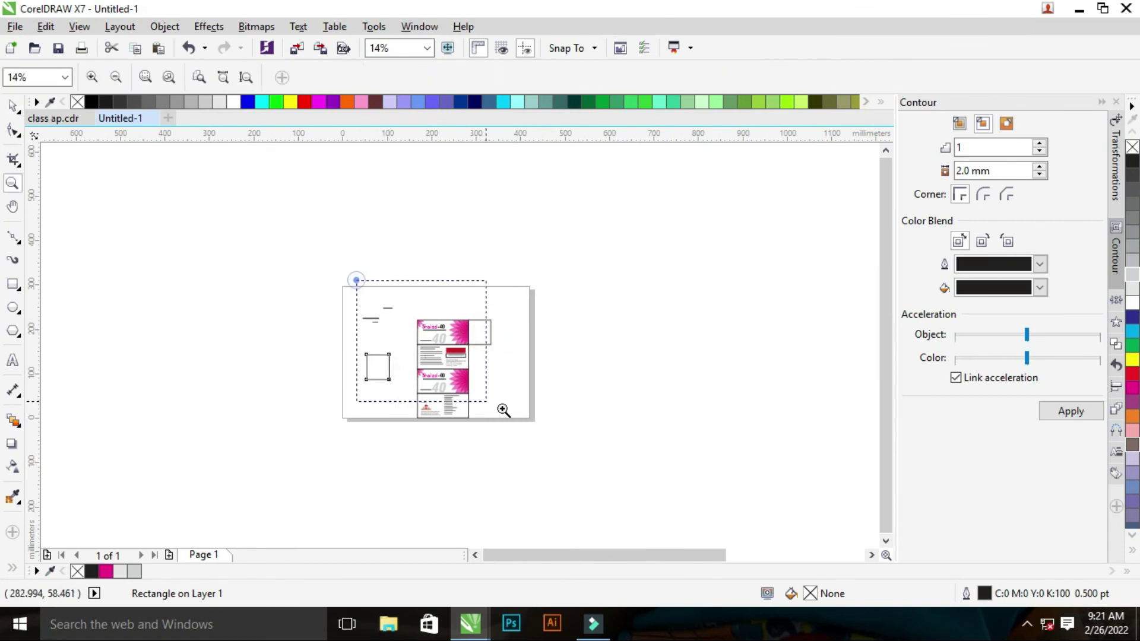
pyautogui.scroll(3, 443, 358)
pyautogui.moveTo(294, 350); pyautogui.dragTo(371, 389)
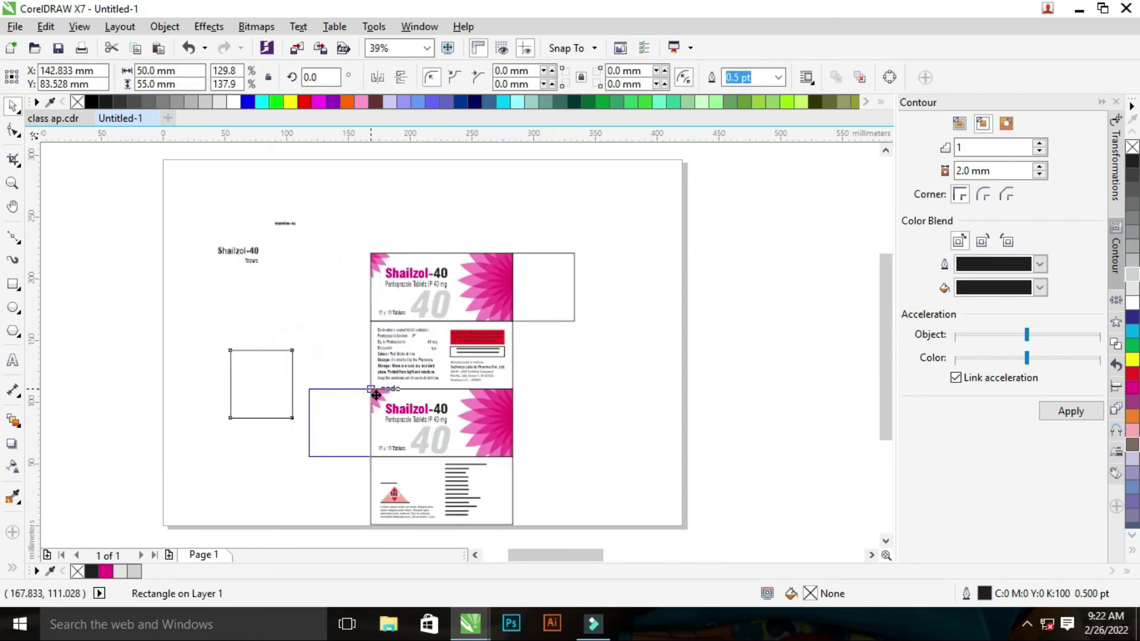
pyautogui.press('z')
pyautogui.click(270, 199)
pyautogui.scroll(1, 554, 344)
pyautogui.press('space')
pyautogui.click(686, 369)
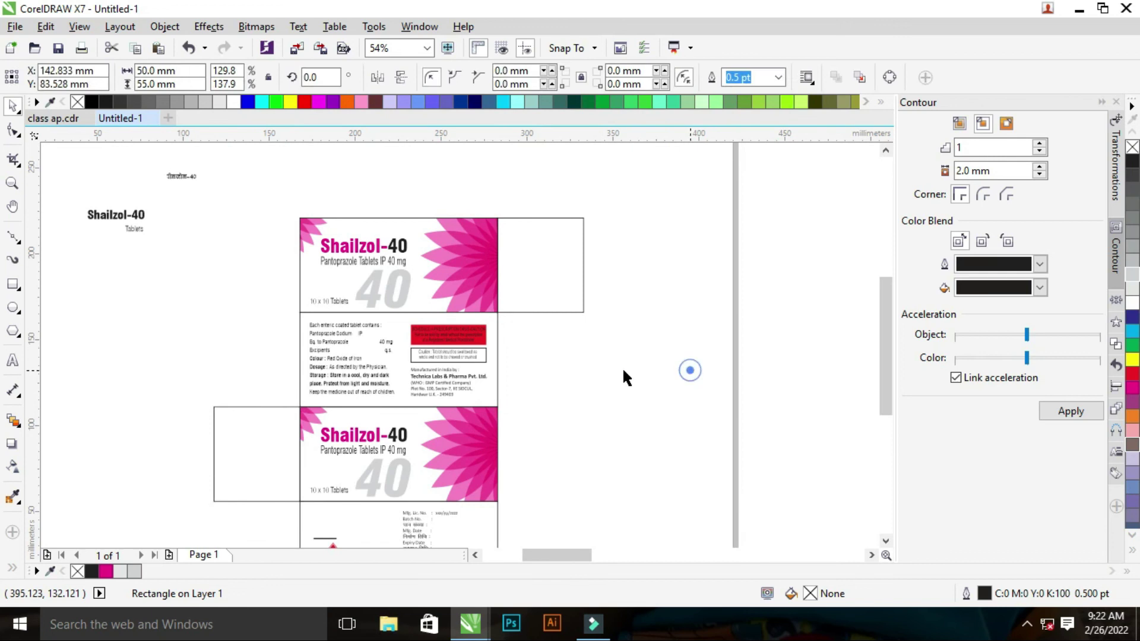
# - Fill both side flaps with magenta, then remove the fill again
pyautogui.click(570, 265)
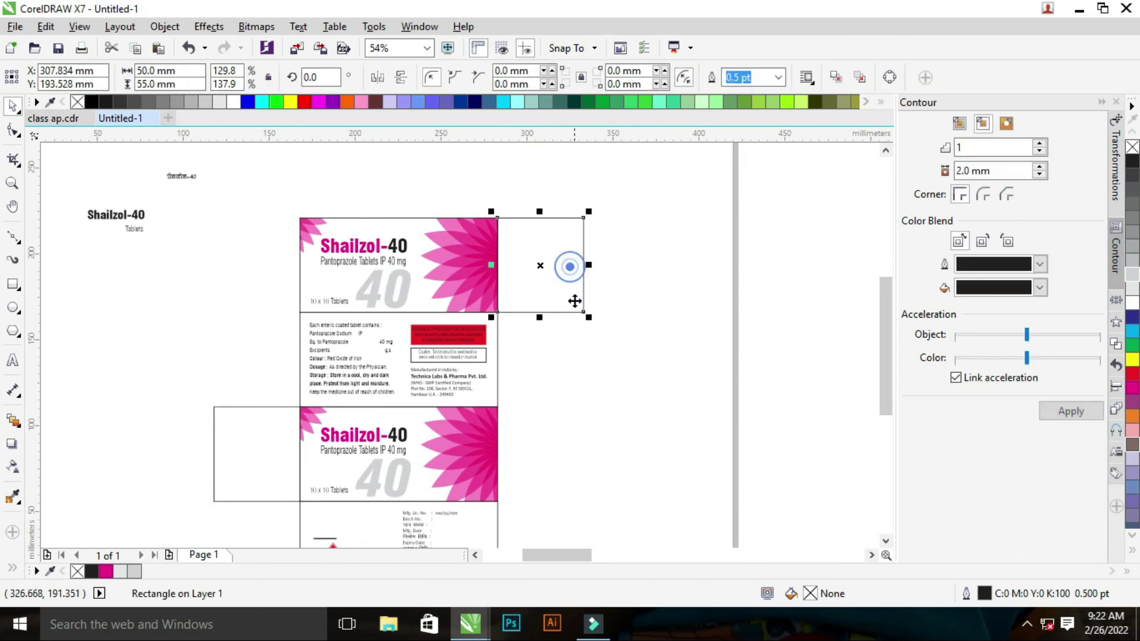
pyautogui.keyDown('shift'); pyautogui.click(230, 467); pyautogui.keyUp('shift')
pyautogui.click(105, 571)
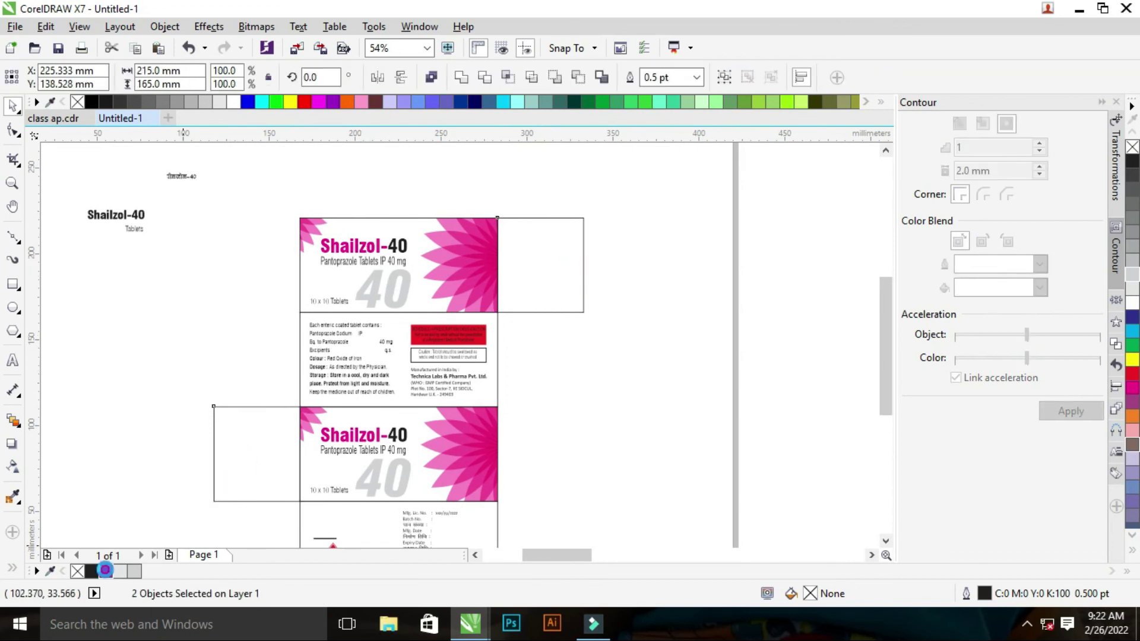
pyautogui.click(653, 341)
pyautogui.click(583, 278)
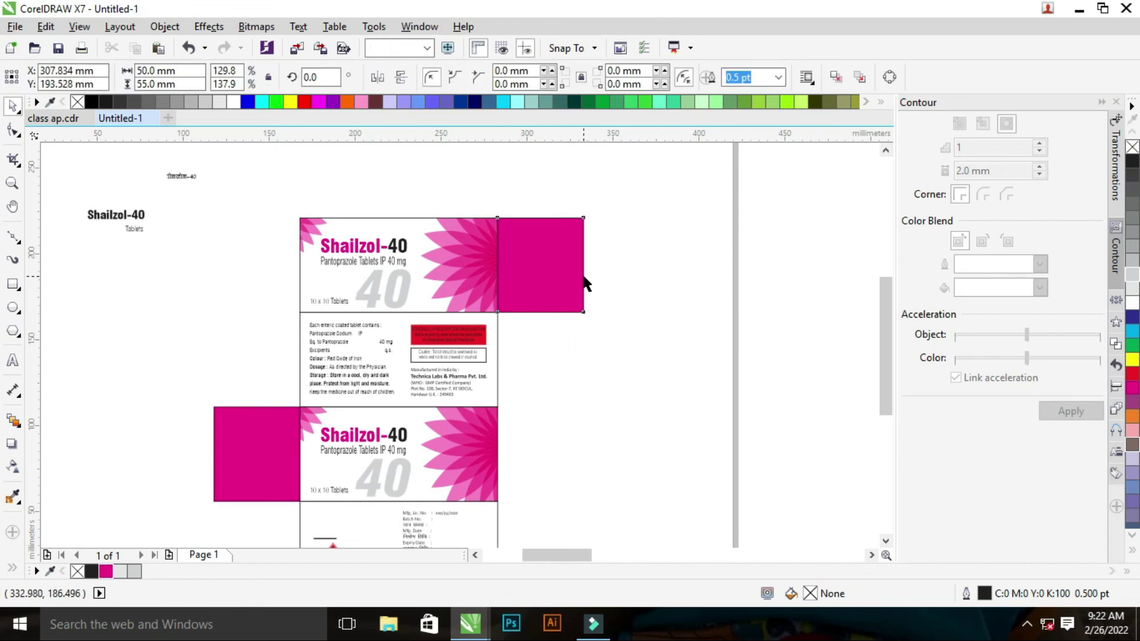
pyautogui.keyDown('shift'); pyautogui.click(261, 447); pyautogui.keyUp('shift')
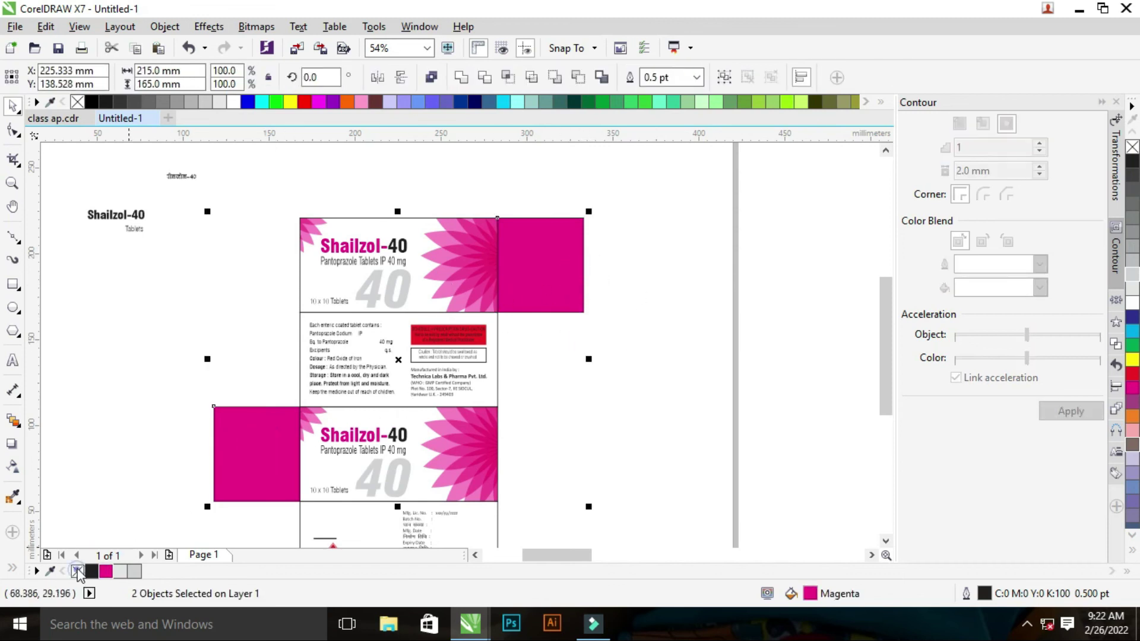
pyautogui.click(77, 571)
pyautogui.click(105, 447)
# - Duplicate the Shailzol-40 title group and rotate the copy toward vertical
pyautogui.moveTo(265, 189)
pyautogui.mouseDown()
pyautogui.moveTo(419, 277)
pyautogui.moveTo(689, 255)
pyautogui.mouseUp()
pyautogui.click(689, 258)
pyautogui.moveTo(640, 285)
pyautogui.mouseDown()
pyautogui.moveTo(732, 319)
pyautogui.moveTo(715, 321)
pyautogui.mouseUp()
# - Move the vertical title into the right flap and scale it to fit
pyautogui.hotkey('ctrl', 'g')
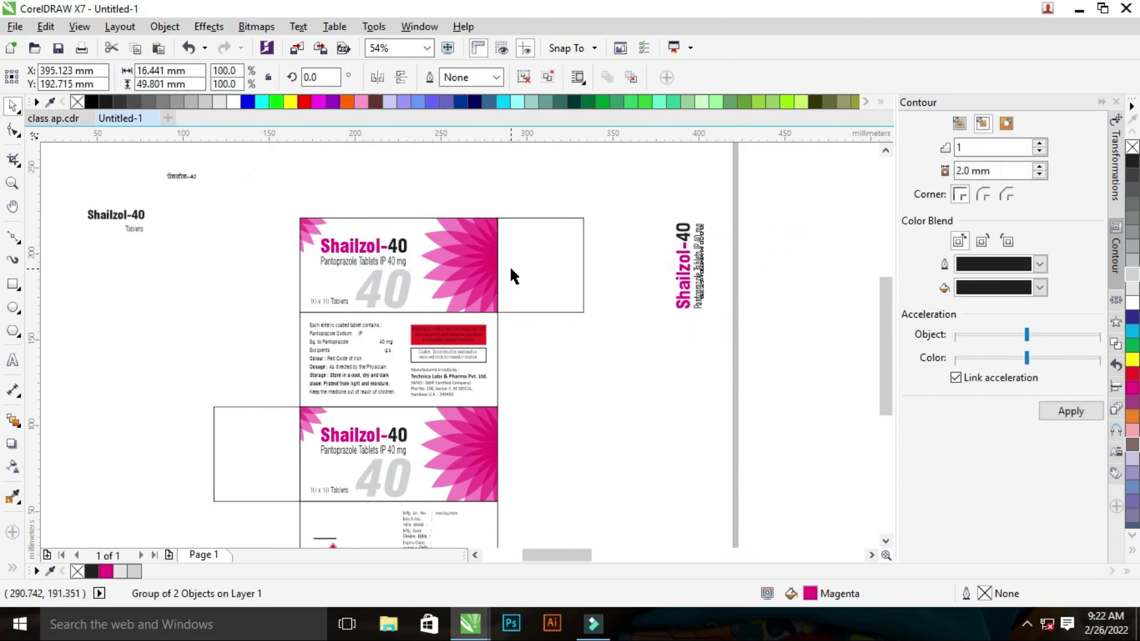
pyautogui.moveTo(708, 283); pyautogui.dragTo(541, 283)
pyautogui.click(553, 219)
pyautogui.press('z')
pyautogui.moveTo(470, 191); pyautogui.dragTo(596, 337)
pyautogui.press('space')
pyautogui.click(497, 255)
pyautogui.moveTo(522, 225)
pyautogui.mouseDown()
pyautogui.moveTo(528, 255)
pyautogui.moveTo(208, 416)
pyautogui.mouseUp()
# - Place an upside-down title copy in the left flap, centred both ways
pyautogui.scroll(-3, 582, 226)
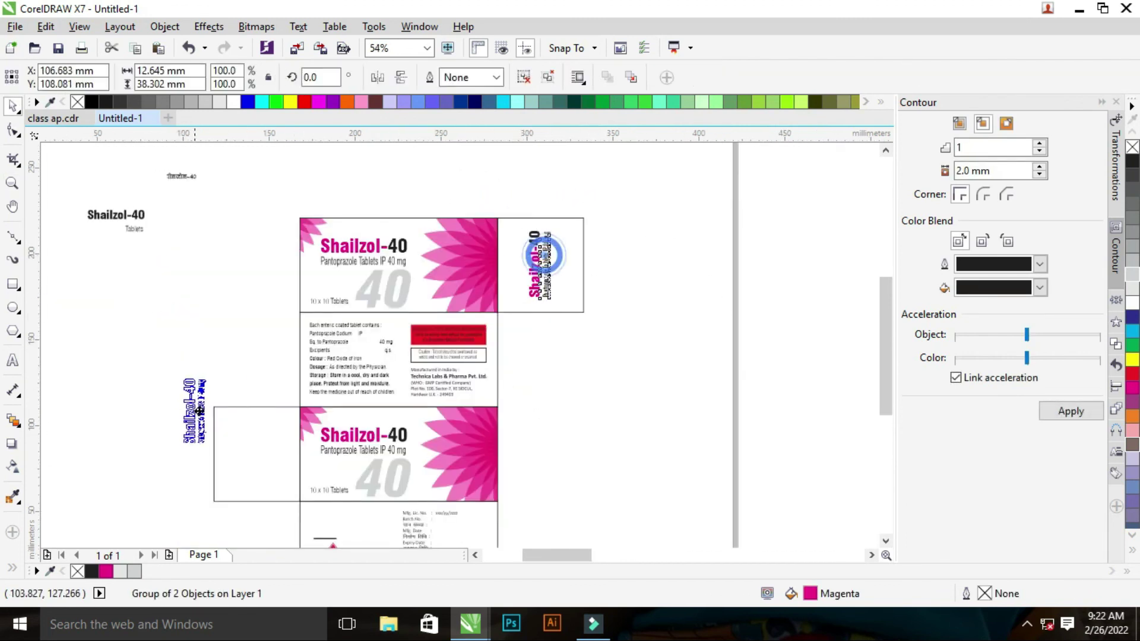
pyautogui.click(378, 77)
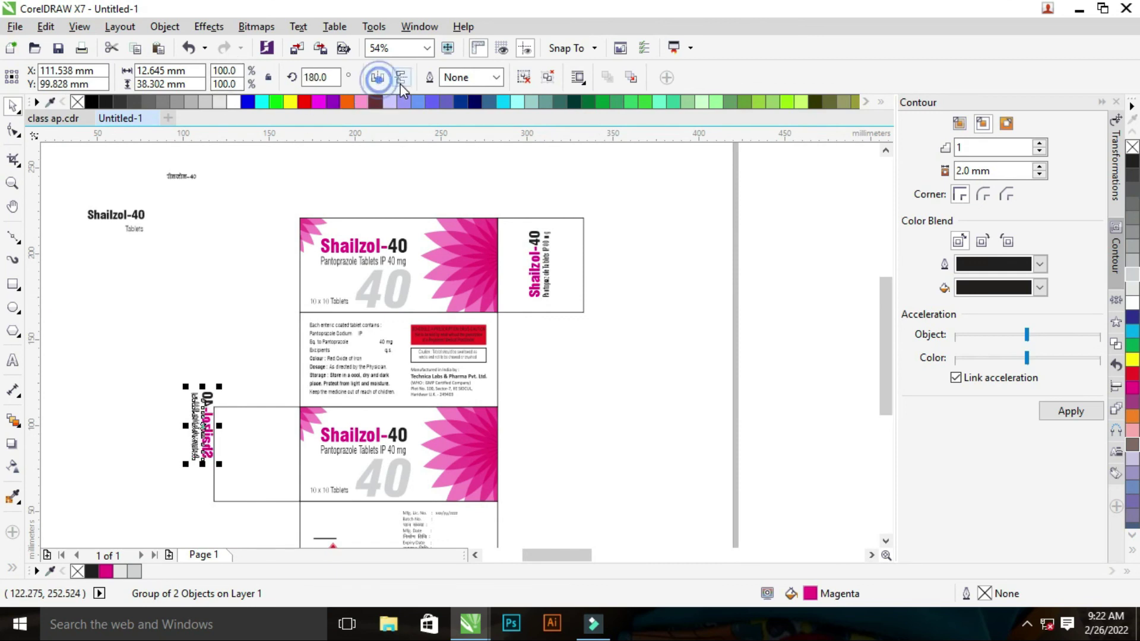
pyautogui.keyDown('shift'); pyautogui.click(257, 461); pyautogui.keyUp('shift')
pyautogui.press('c')
pyautogui.press('e')
pyautogui.press('z')
pyautogui.moveTo(187, 382); pyautogui.dragTo(415, 496)
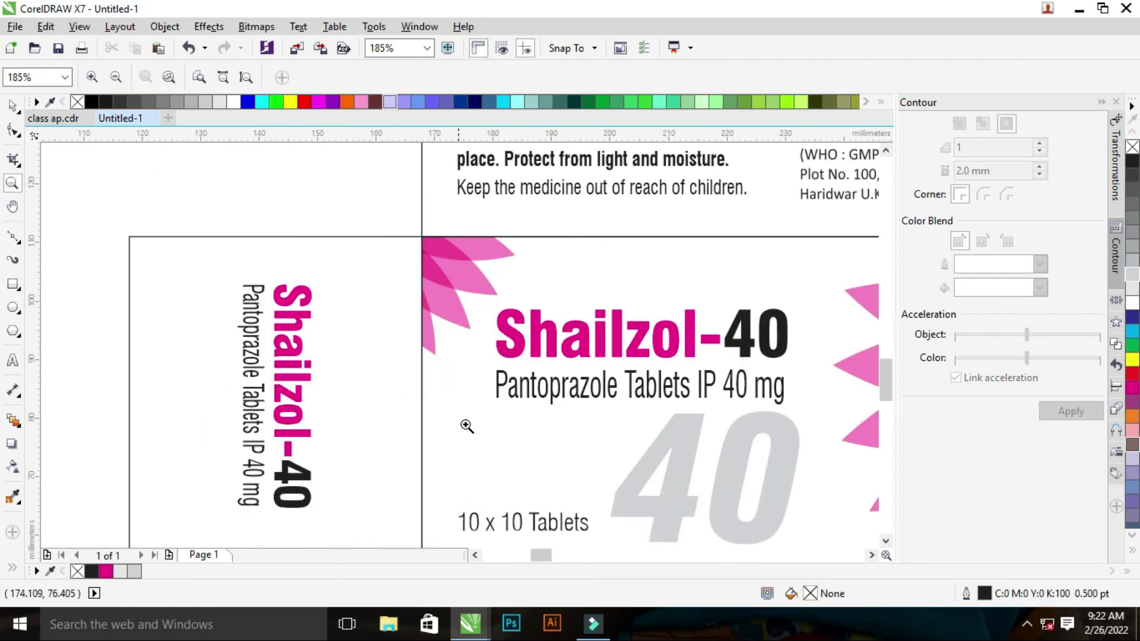
# - Delete the leftover small Shailzol-40 title texts
pyautogui.scroll(-5, 463, 425)
pyautogui.press('space')
pyautogui.moveTo(194, 173)
pyautogui.mouseDown()
pyautogui.moveTo(355, 273)
pyautogui.moveTo(576, 444)
pyautogui.mouseUp()
pyautogui.press('Delete')
pyautogui.press('space')
pyautogui.scroll(-3, 394, 326)
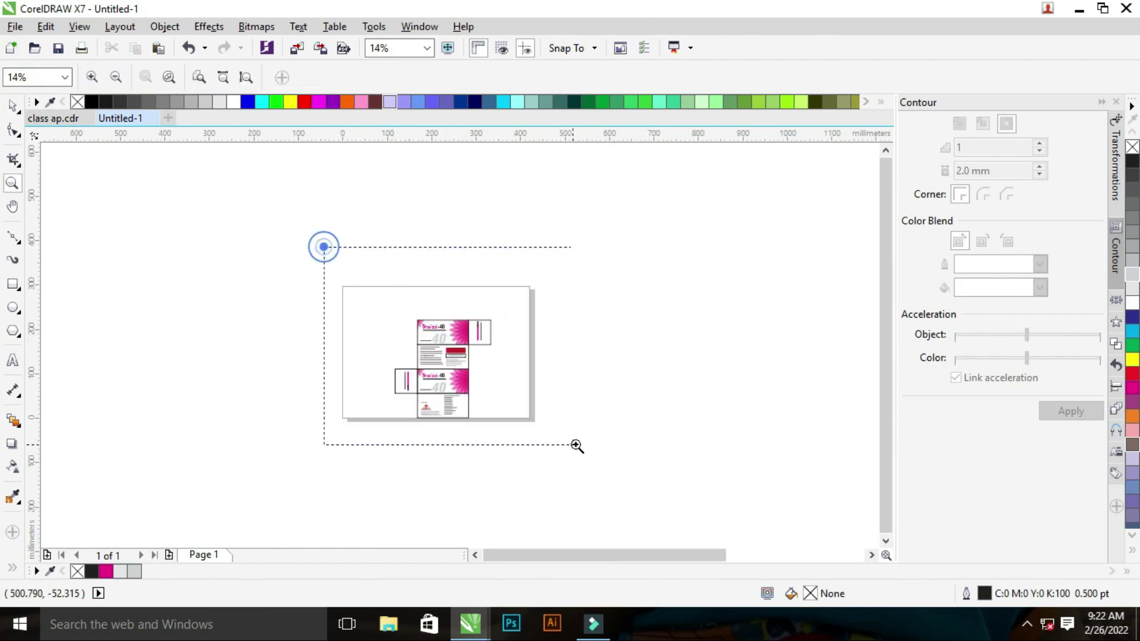
pyautogui.press('space')
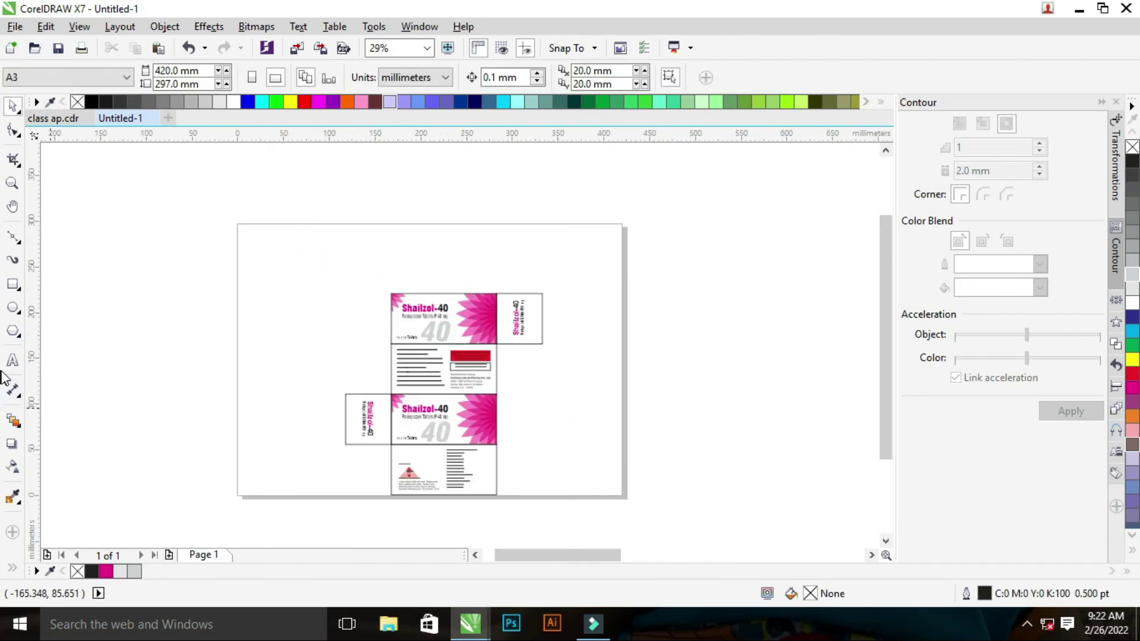
# - Choose the Parallel Dimension tool with units set to millimetres
pyautogui.click(12, 391)
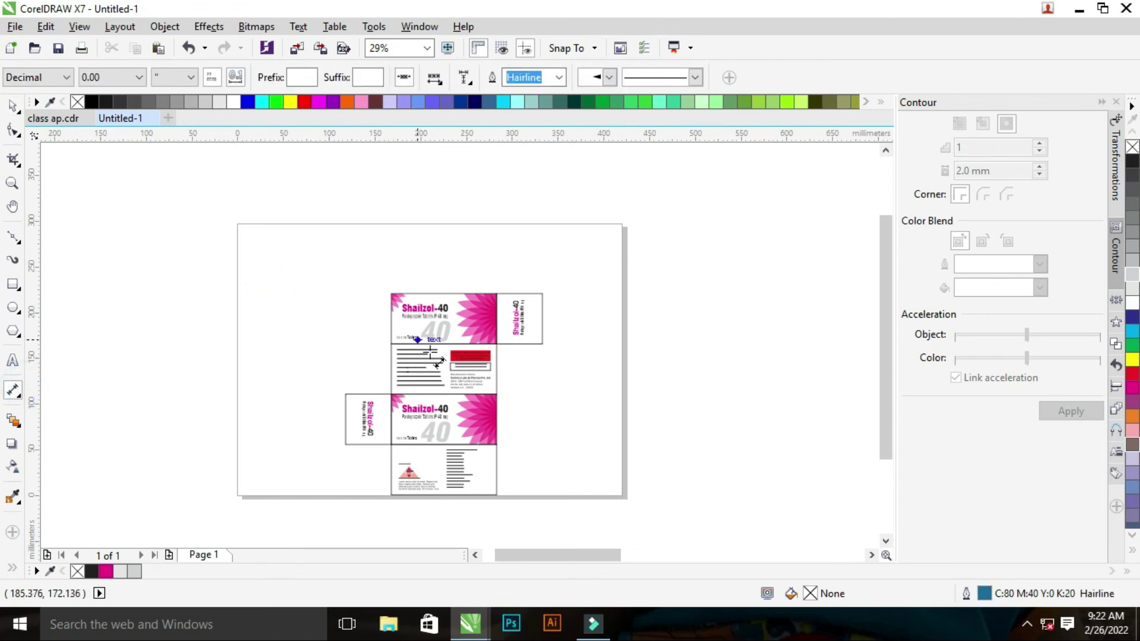
pyautogui.click(190, 83)
pyautogui.click(169, 136)
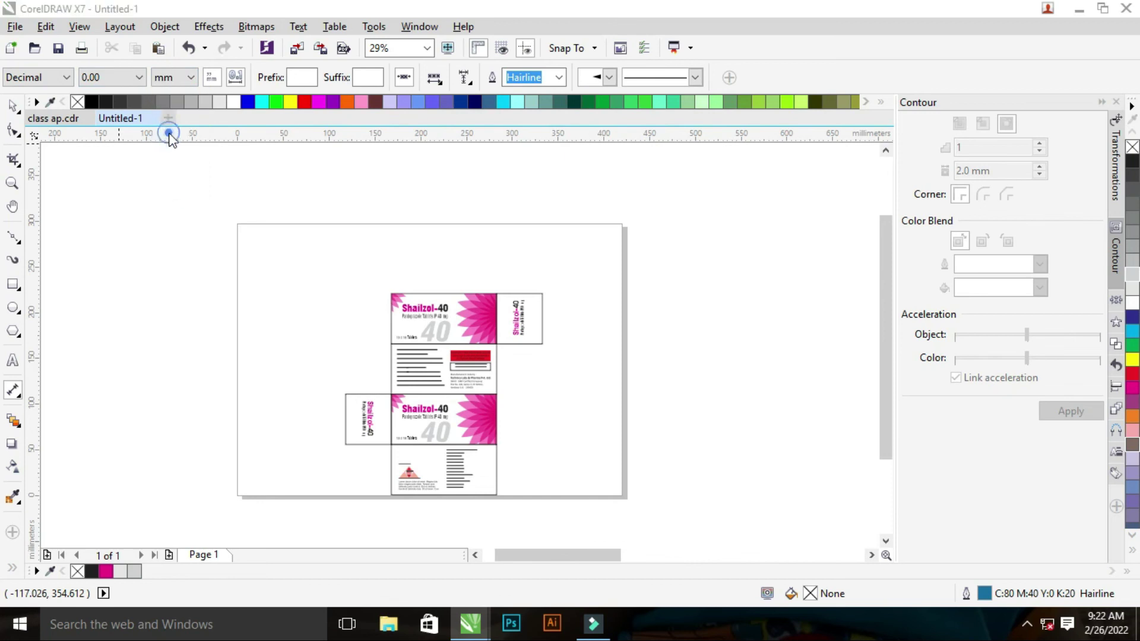
pyautogui.click(532, 405)
# - Dimension the 115 mm top panel width, the right flap's 55 mm height and the back panel's left edge
pyautogui.moveTo(391, 293); pyautogui.dragTo(504, 286)
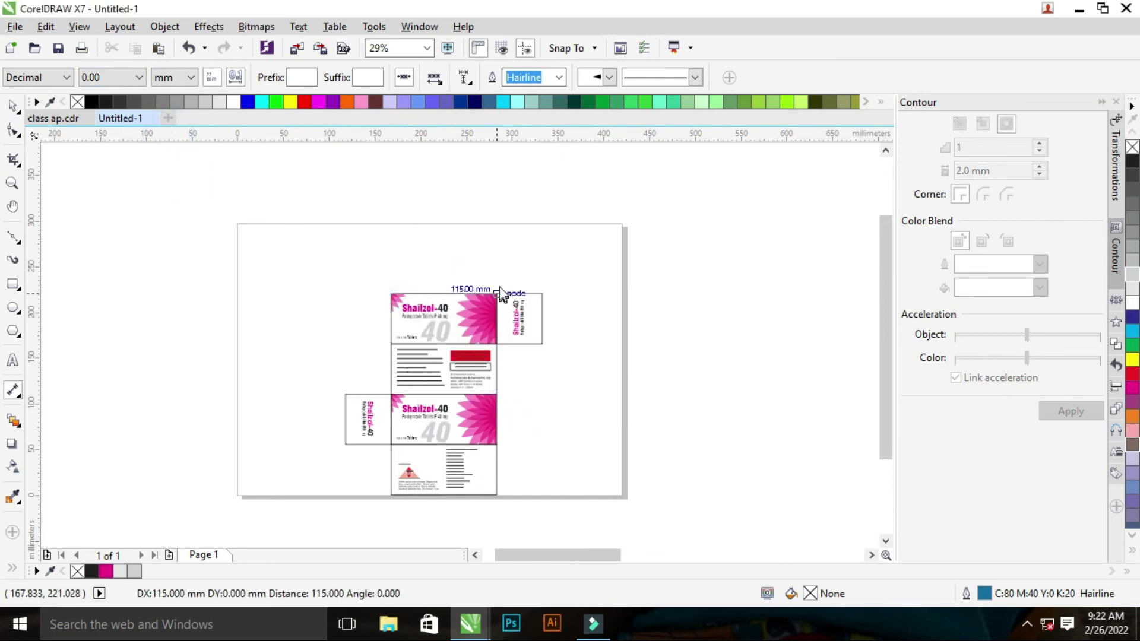
pyautogui.click(501, 279)
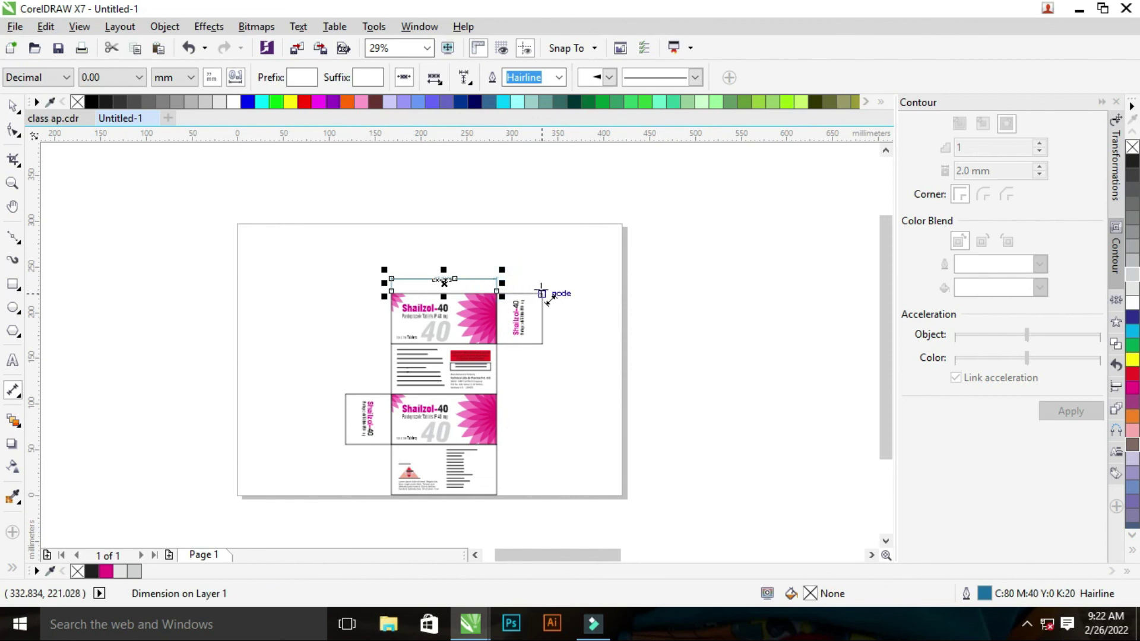
pyautogui.moveTo(542, 293); pyautogui.dragTo(542, 344)
pyautogui.click(553, 341)
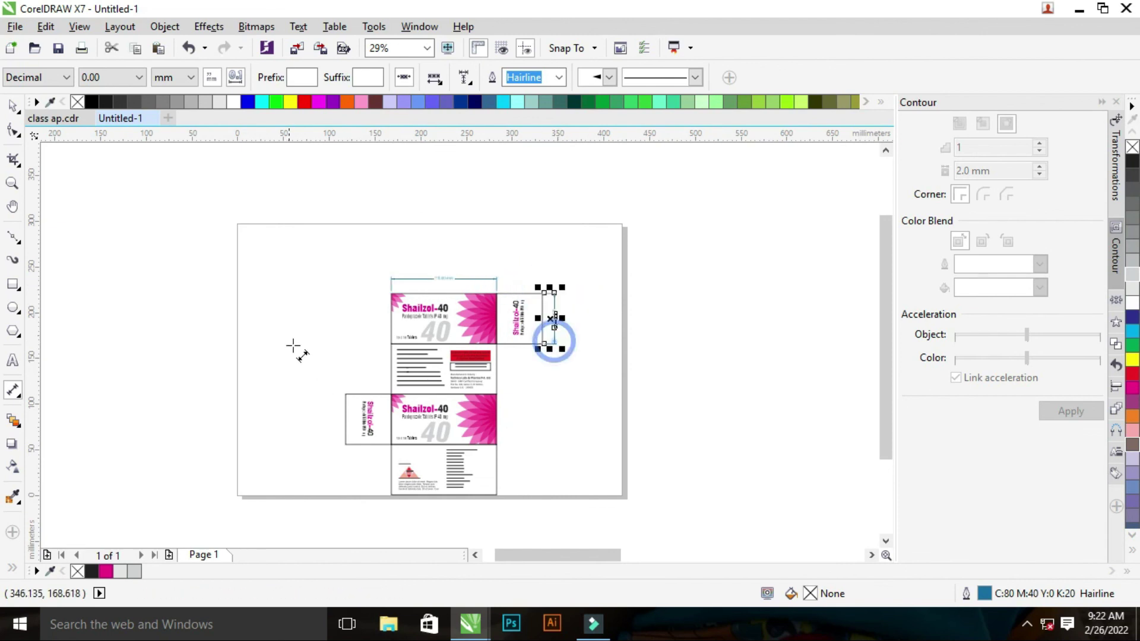
pyautogui.moveTo(390, 343); pyautogui.dragTo(392, 395)
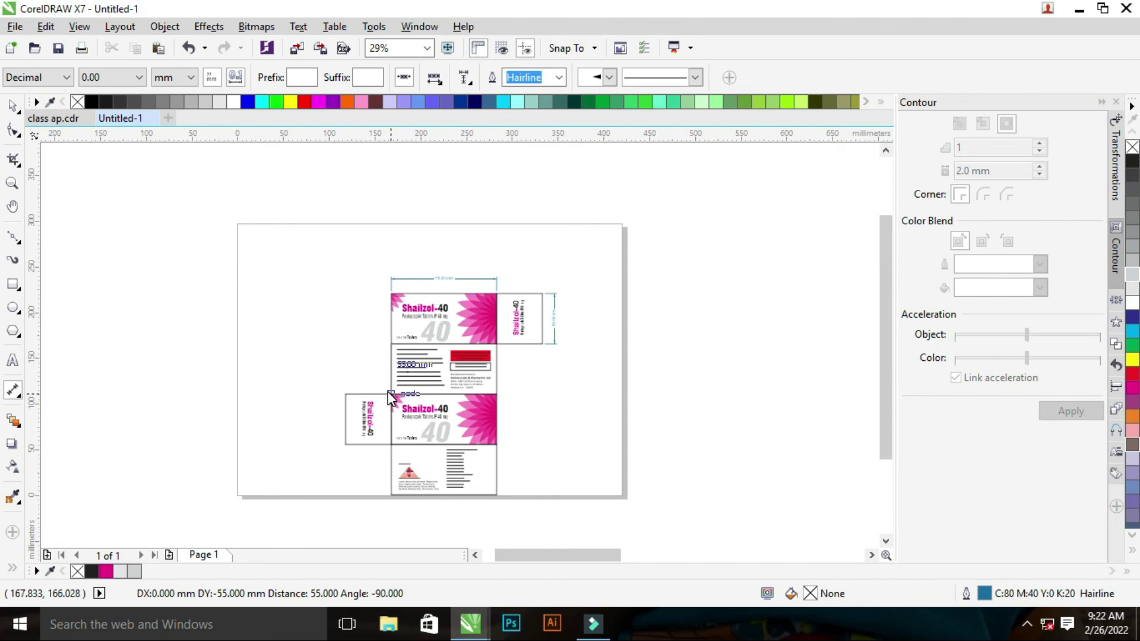
pyautogui.click(376, 369)
pyautogui.press('z')
pyautogui.moveTo(330, 255); pyautogui.dragTo(590, 394)
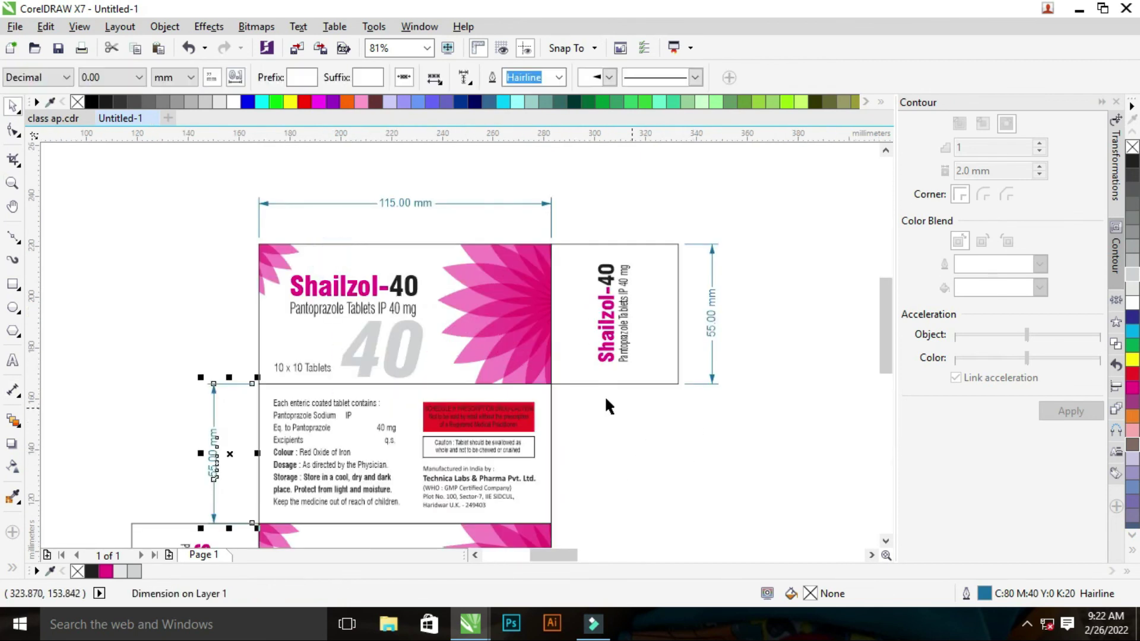
pyautogui.scroll(-3, 606, 401)
pyautogui.moveTo(300, 265); pyautogui.dragTo(605, 499)
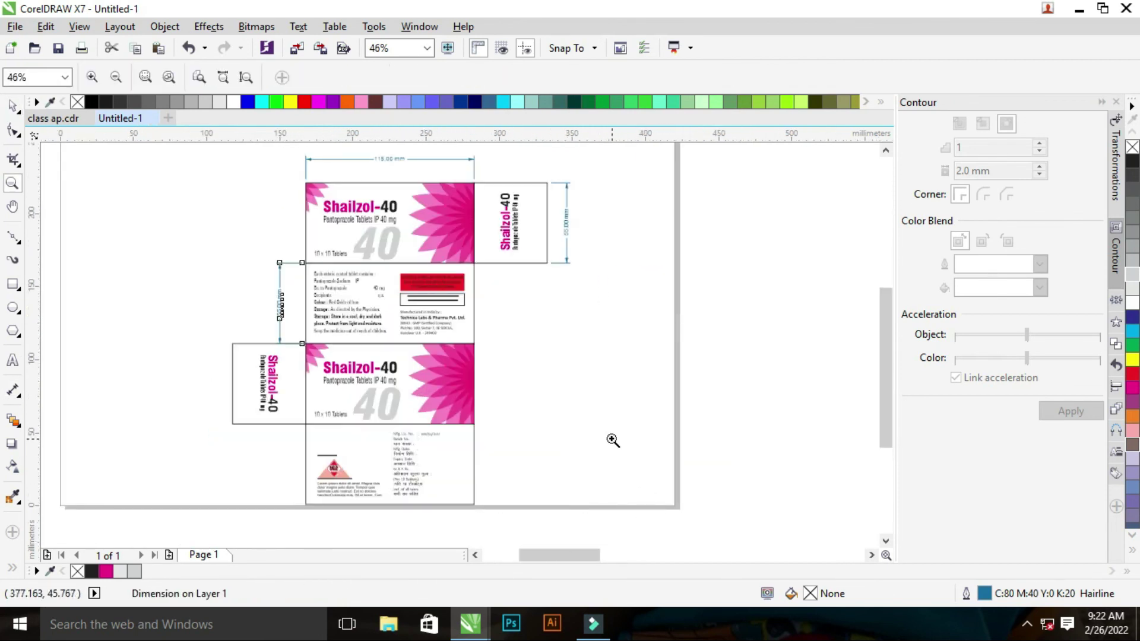
pyautogui.press('space')
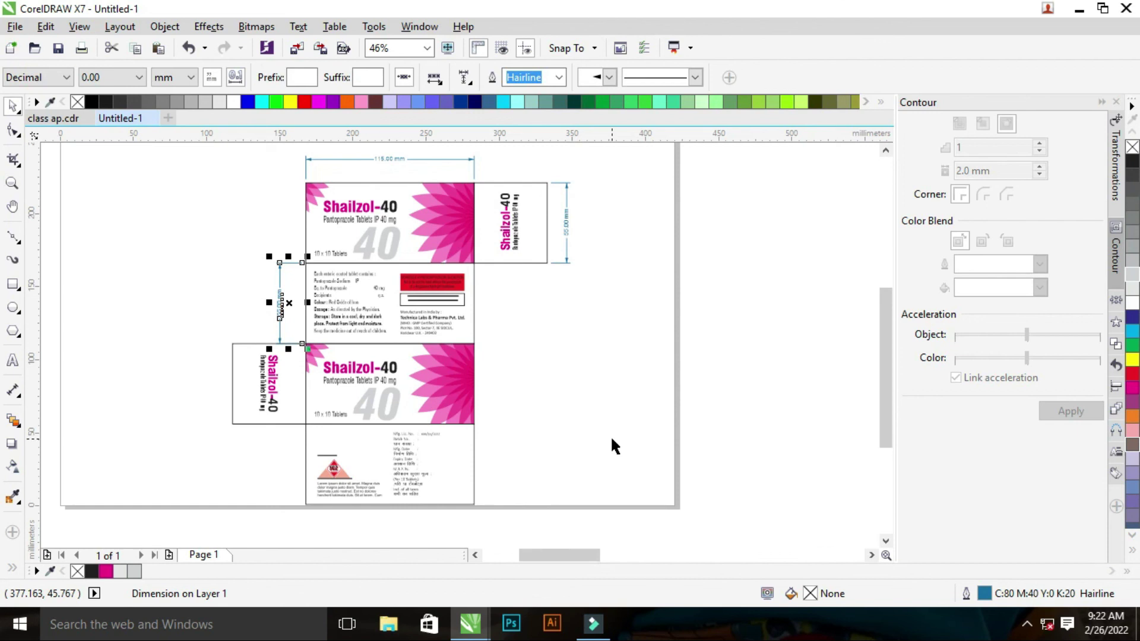